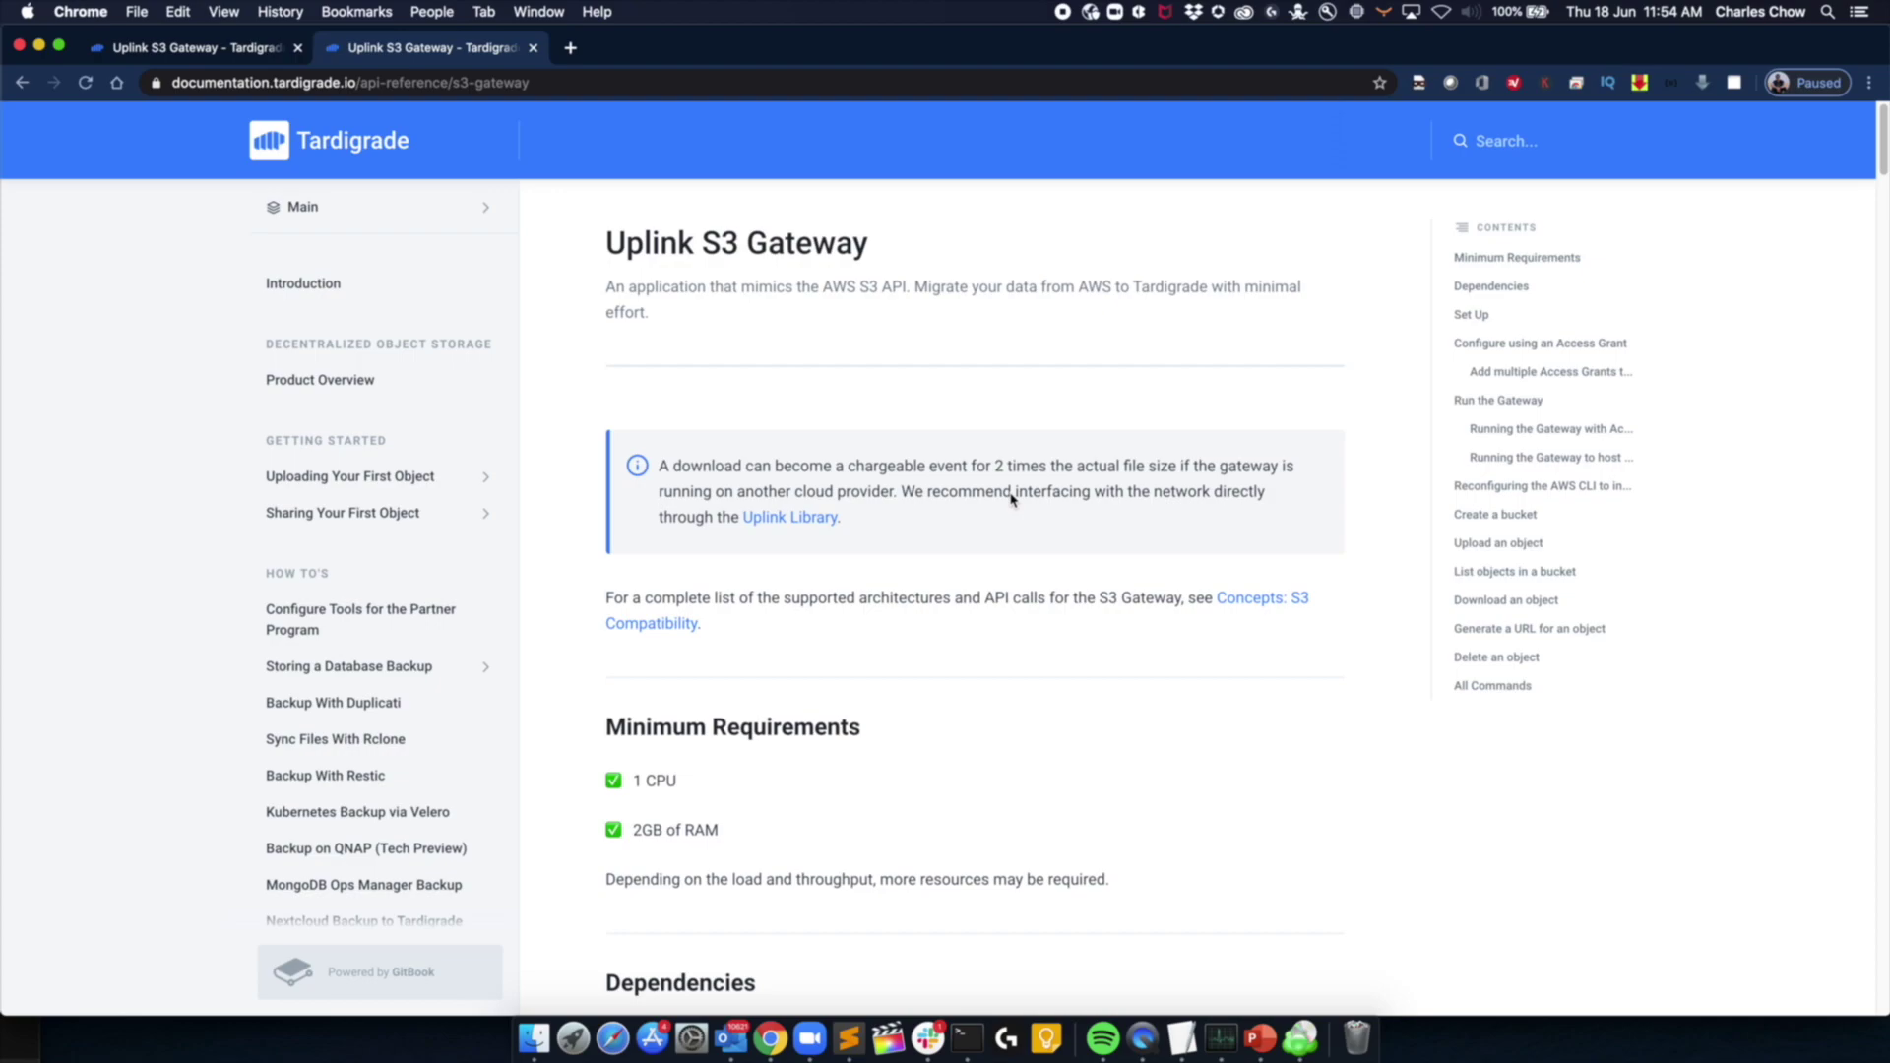
# Step: Scroll to the Set Up section and select the 'docker pull storjlabs/gateway' command
pyautogui.scroll(-5, 1020, 500)
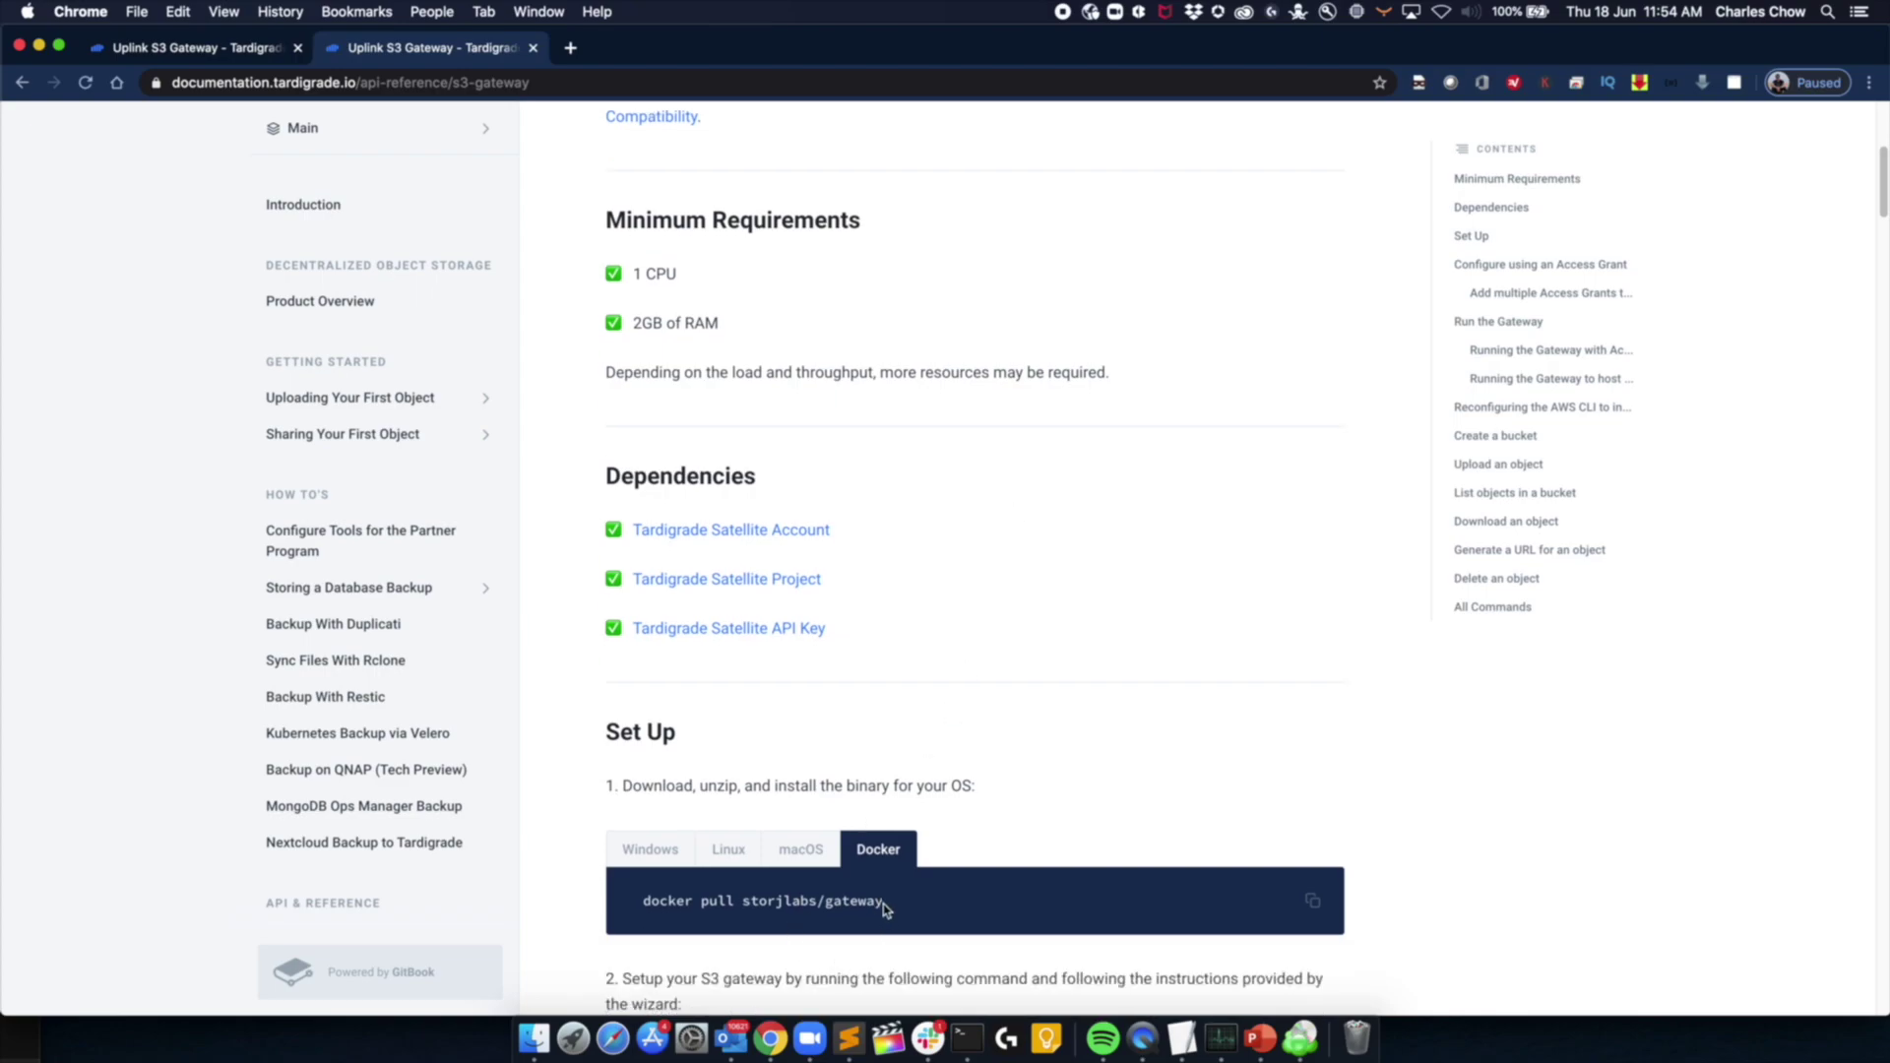
pyautogui.moveTo(884, 907); pyautogui.dragTo(647, 911)
pyautogui.press('super+c')
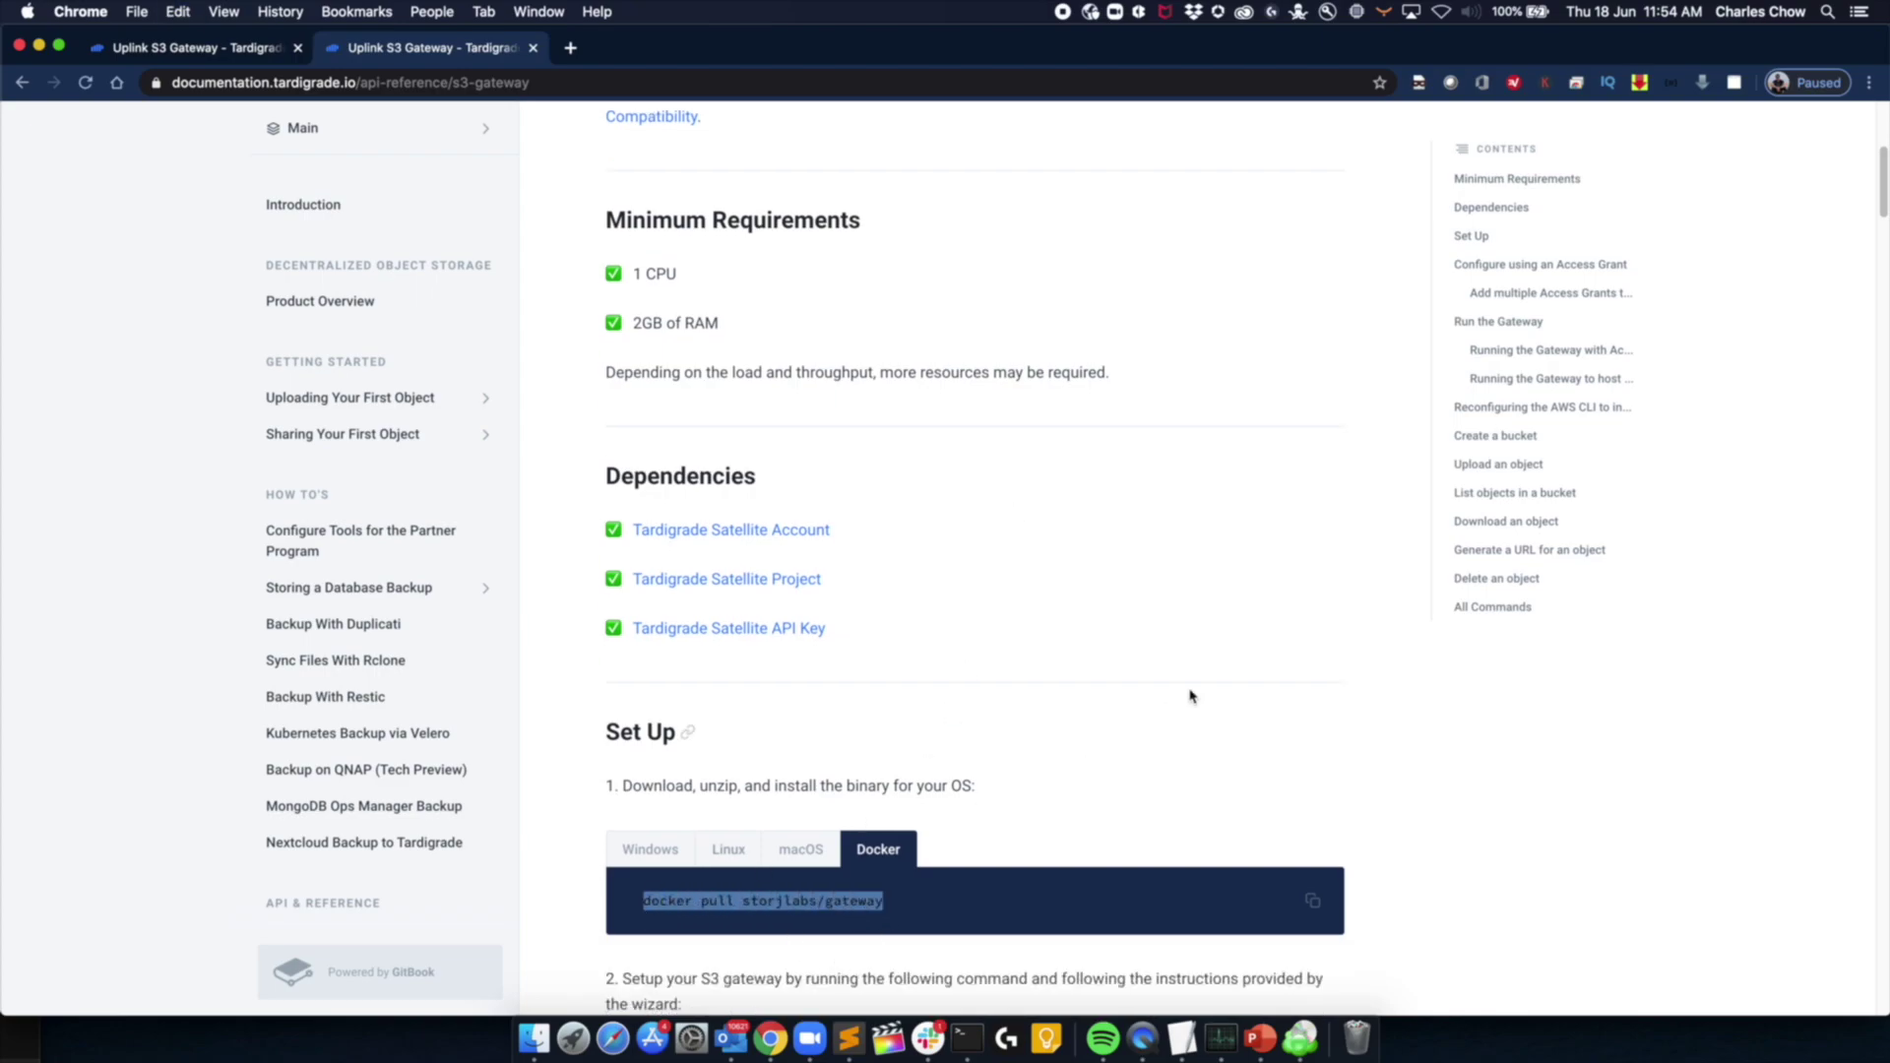
# Step: Run 'sudo docker pull storjlabs/gateway' in Terminal to download the latest gateway image
pyautogui.press('super+Tab')
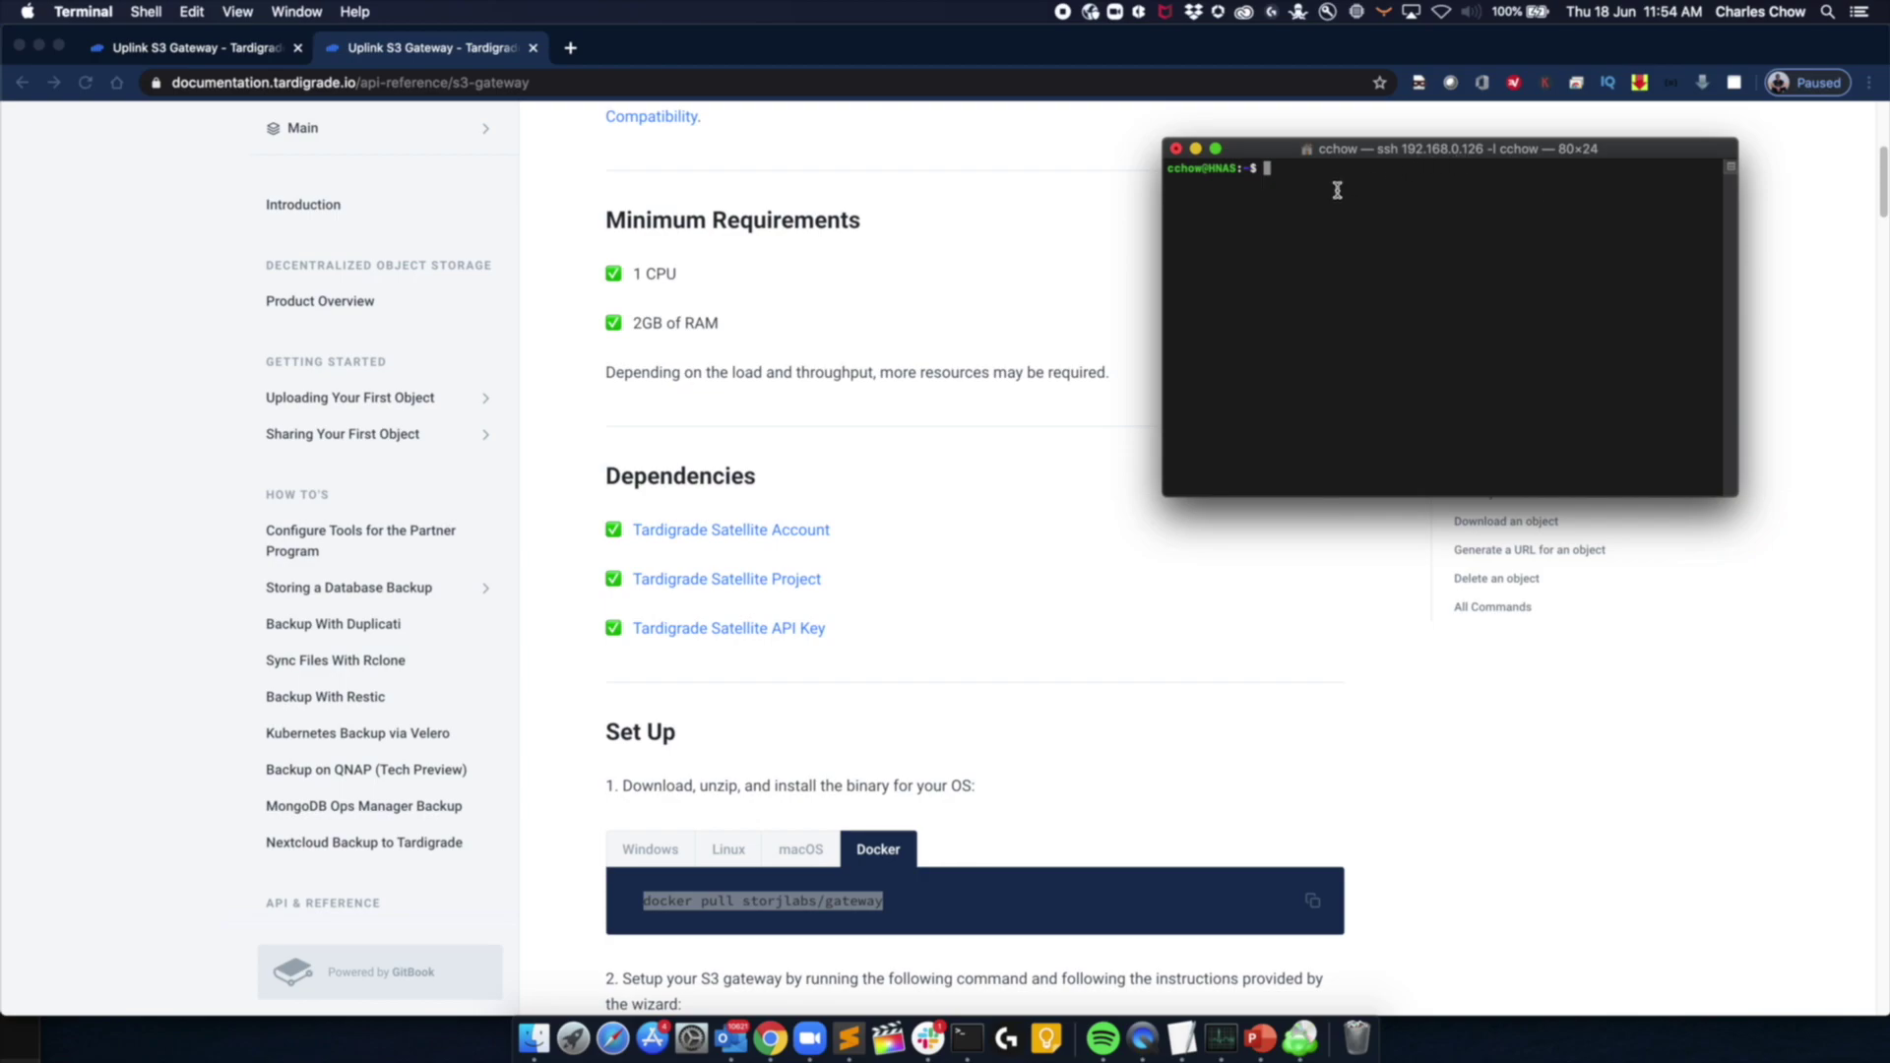
pyautogui.write('sudo')
pyautogui.press('super+v')
pyautogui.press('Return')
pyautogui.press('Return')
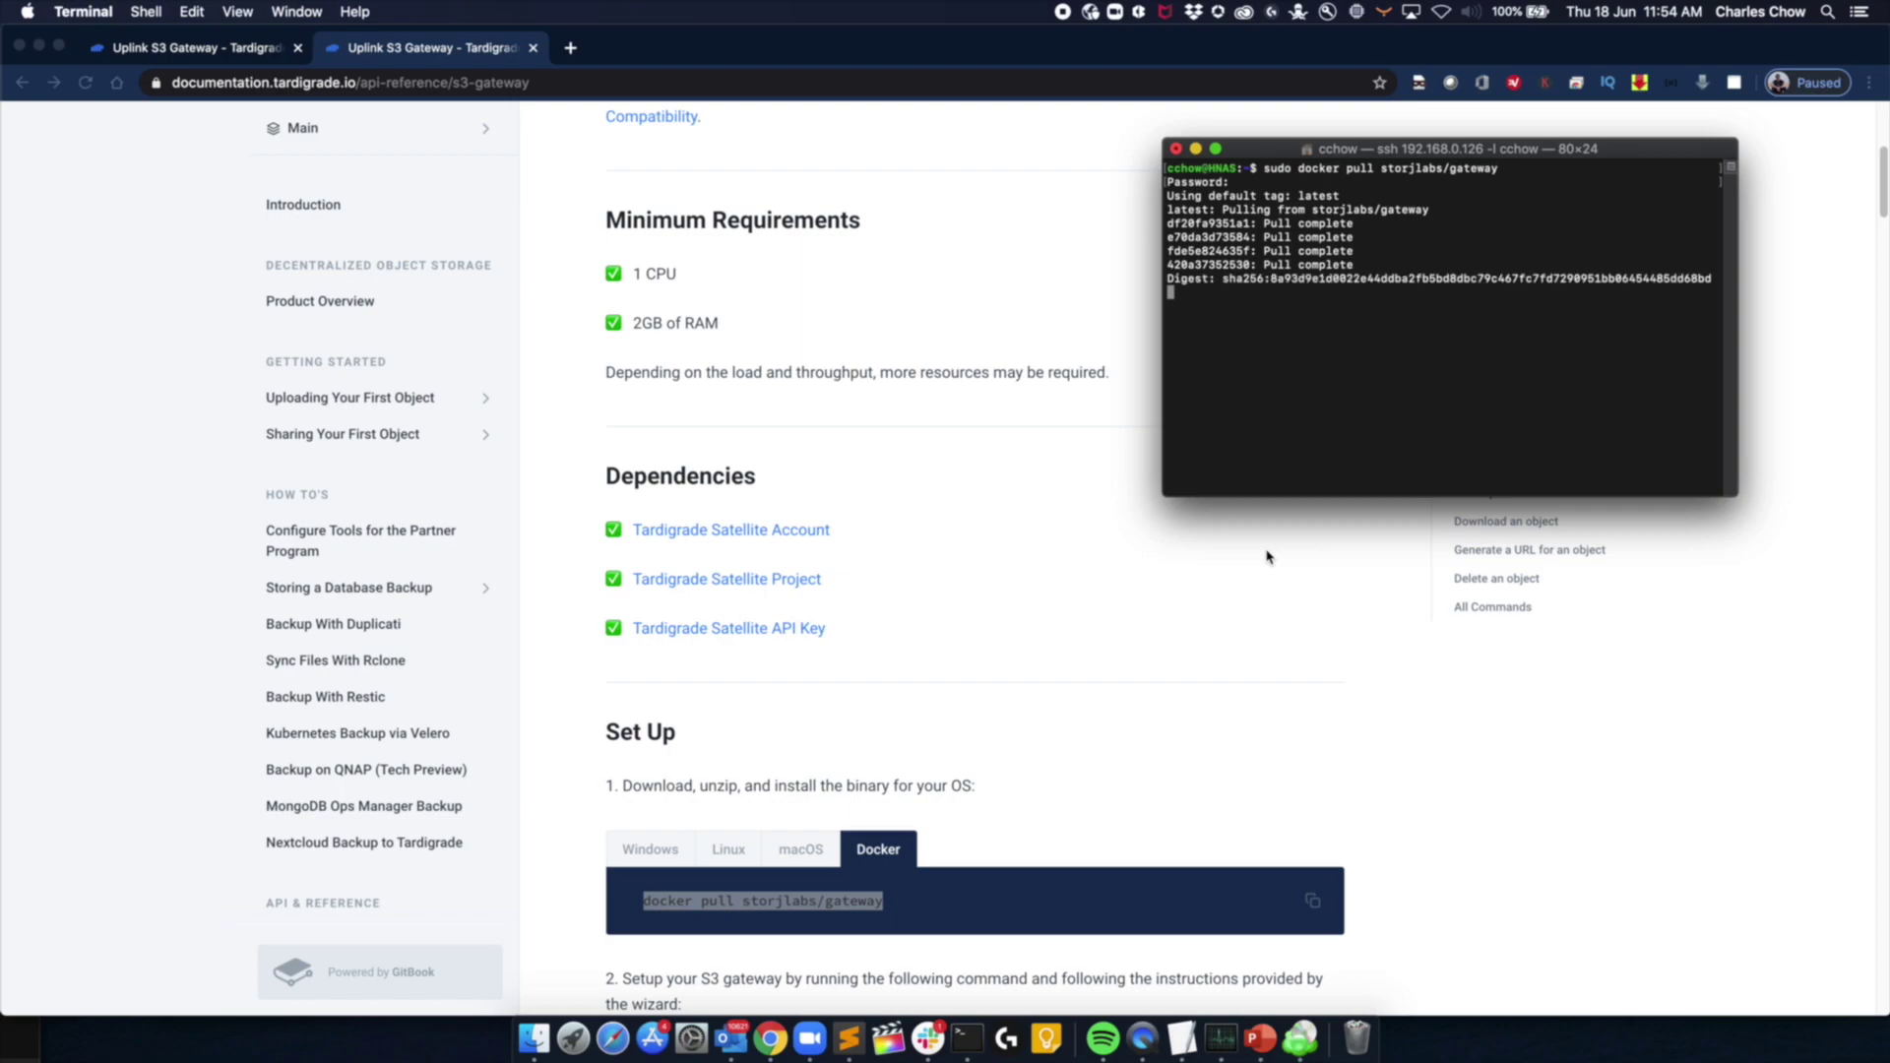
pyautogui.scroll(-5, 1267, 557)
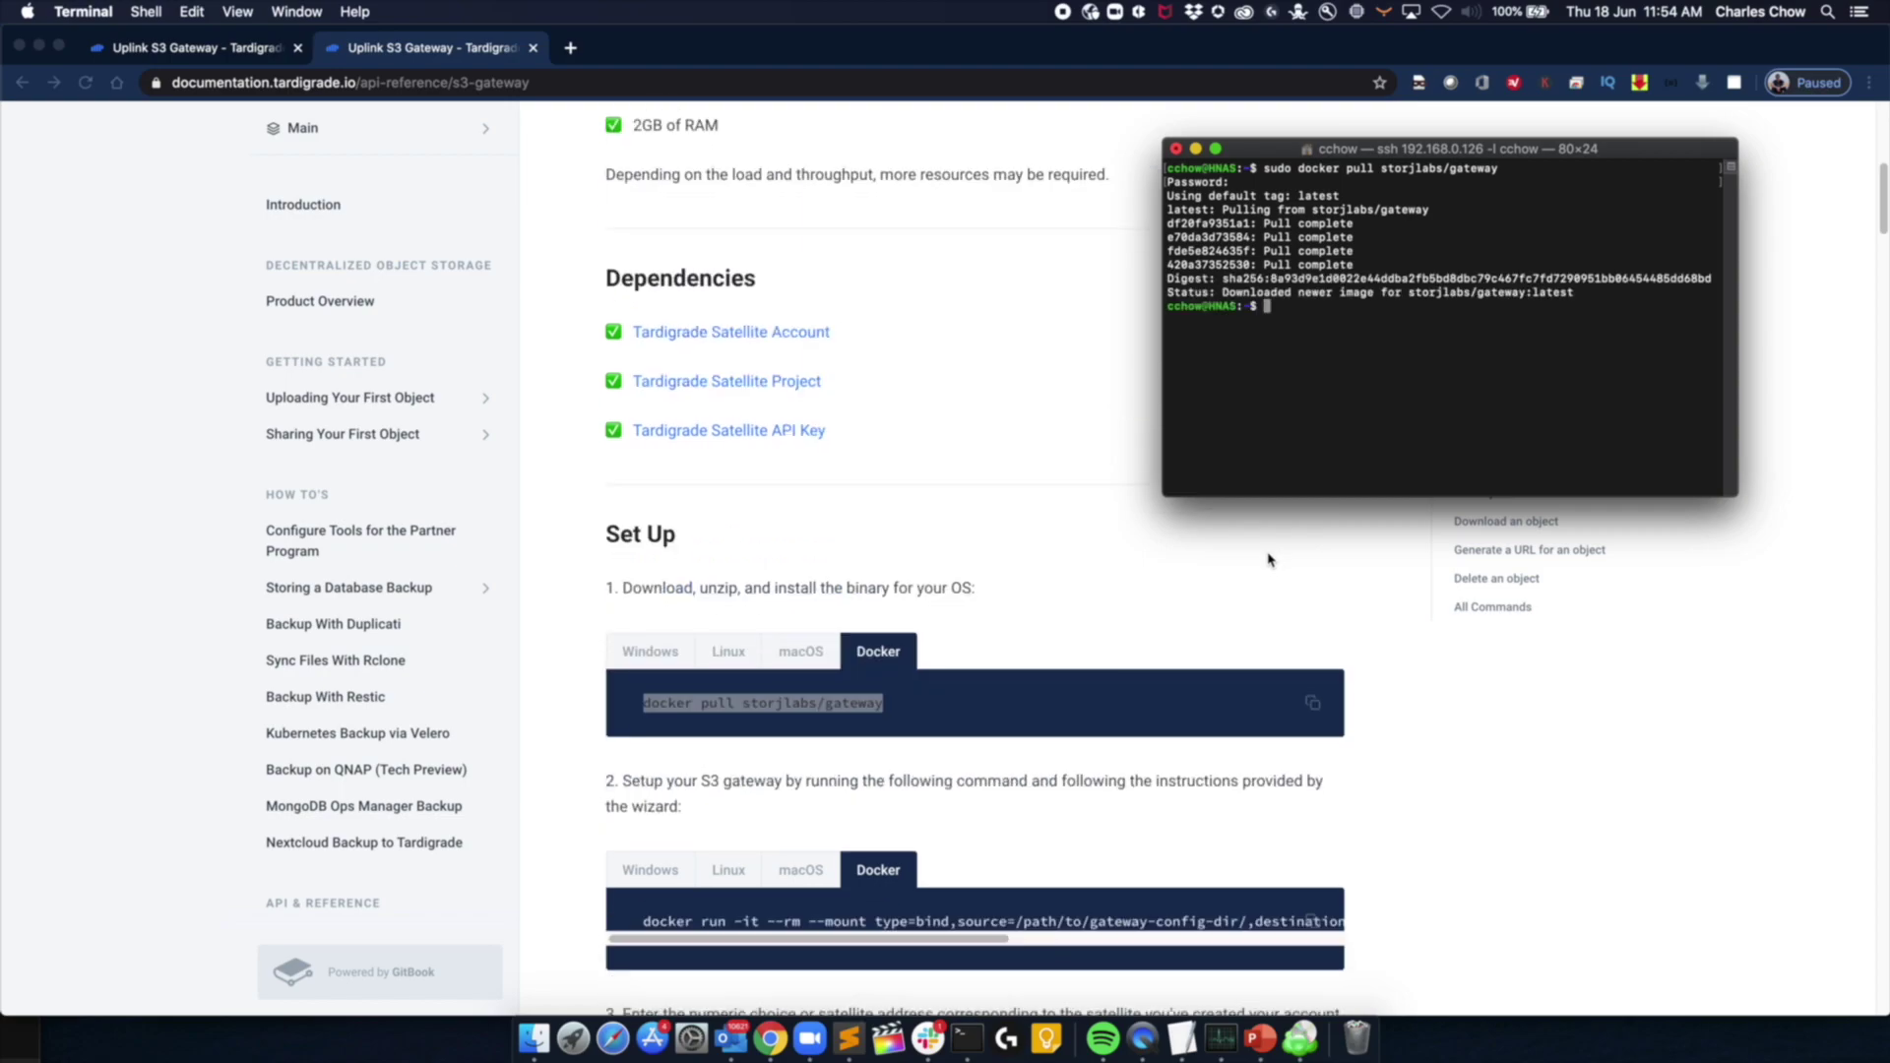
# Step: Copy the docker run gateway setup command into a TextEdit document after sudo
pyautogui.click(644, 769)
pyautogui.moveTo(644, 769); pyautogui.dragTo(1328, 769)
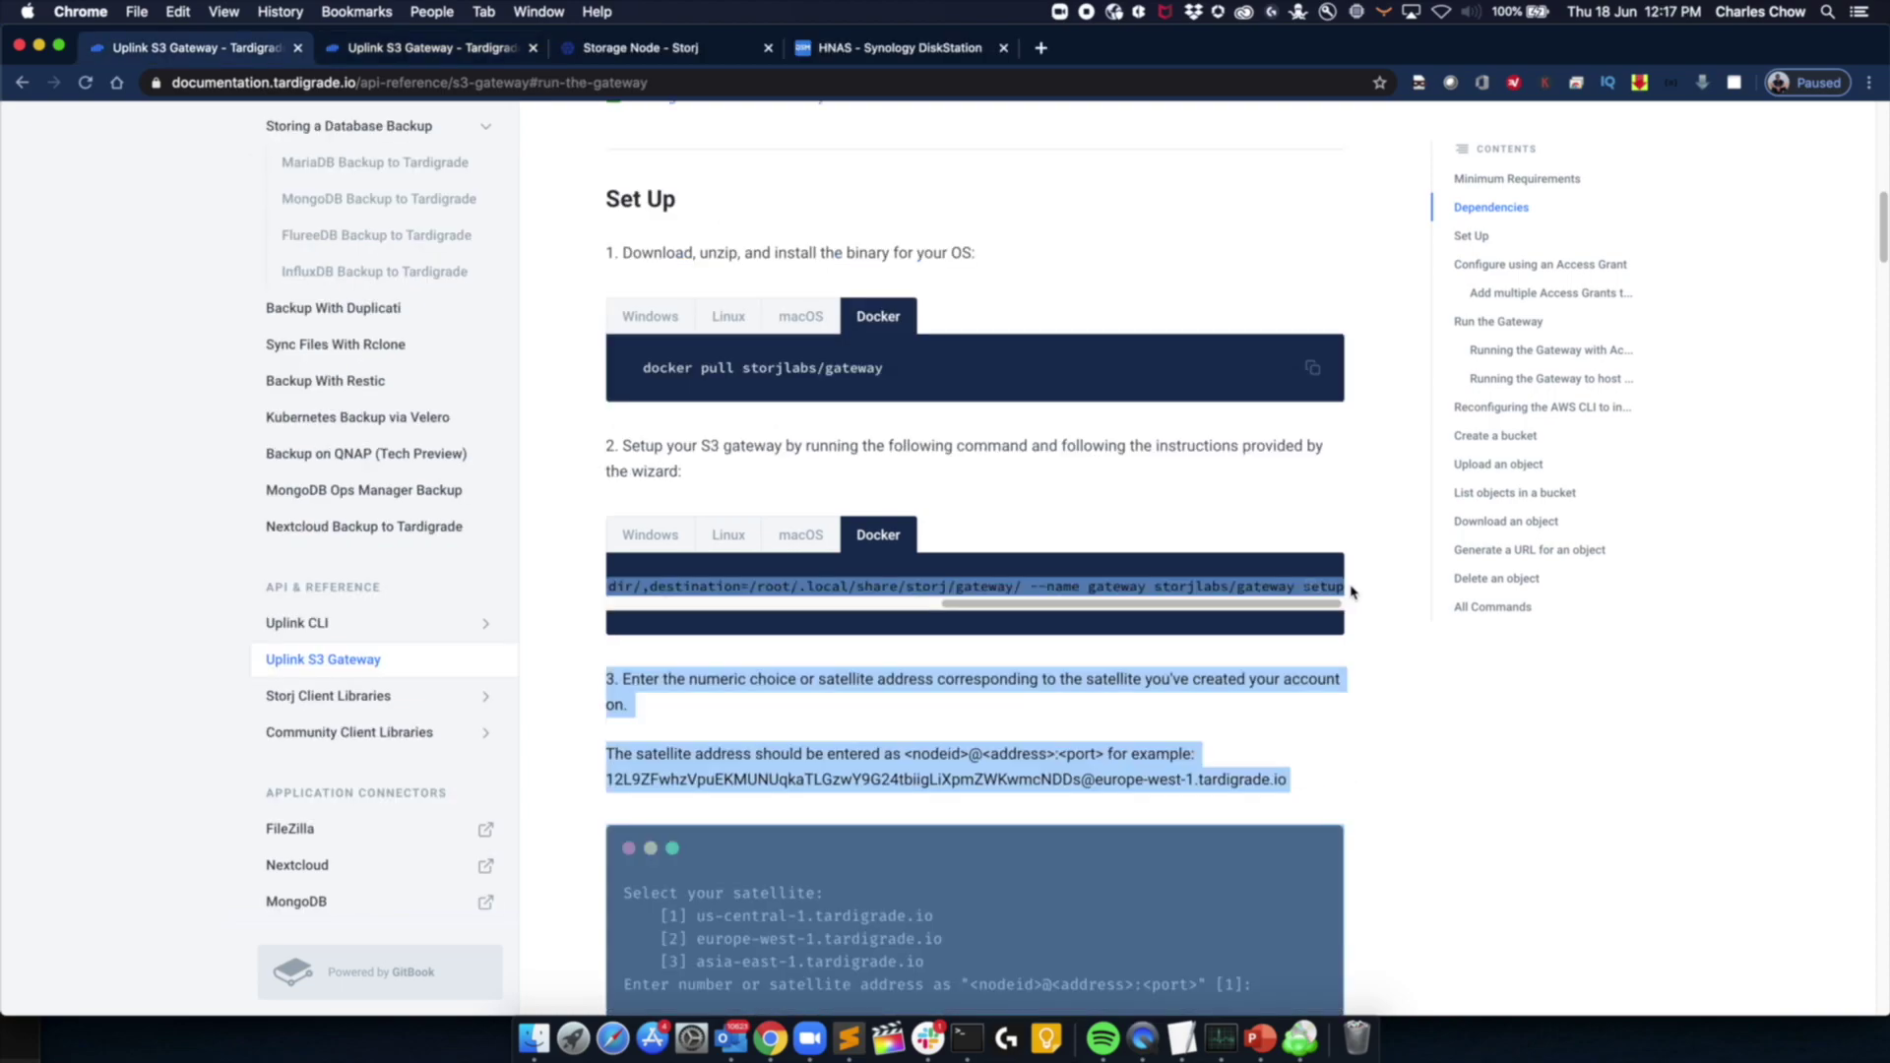
pyautogui.moveTo(1280, 984); pyautogui.dragTo(1340, 585)
pyautogui.click(967, 1039)
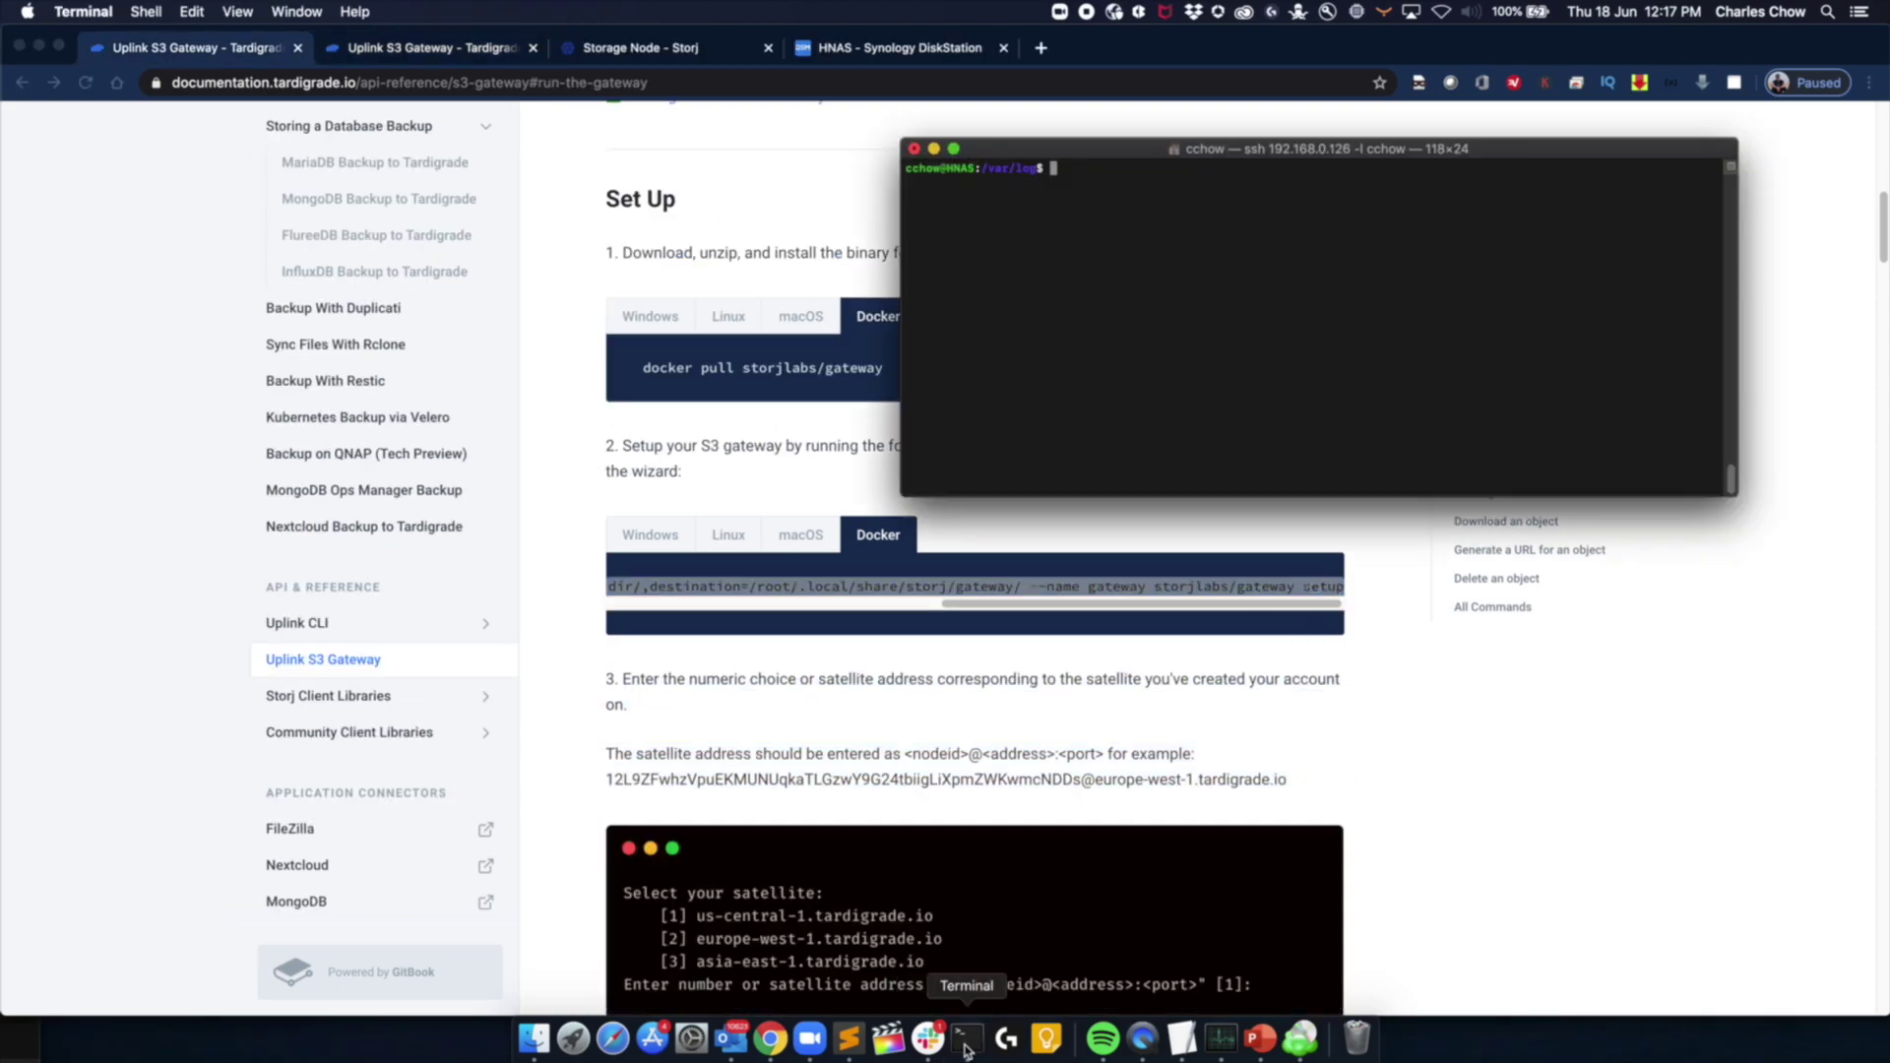
pyautogui.click(1182, 1038)
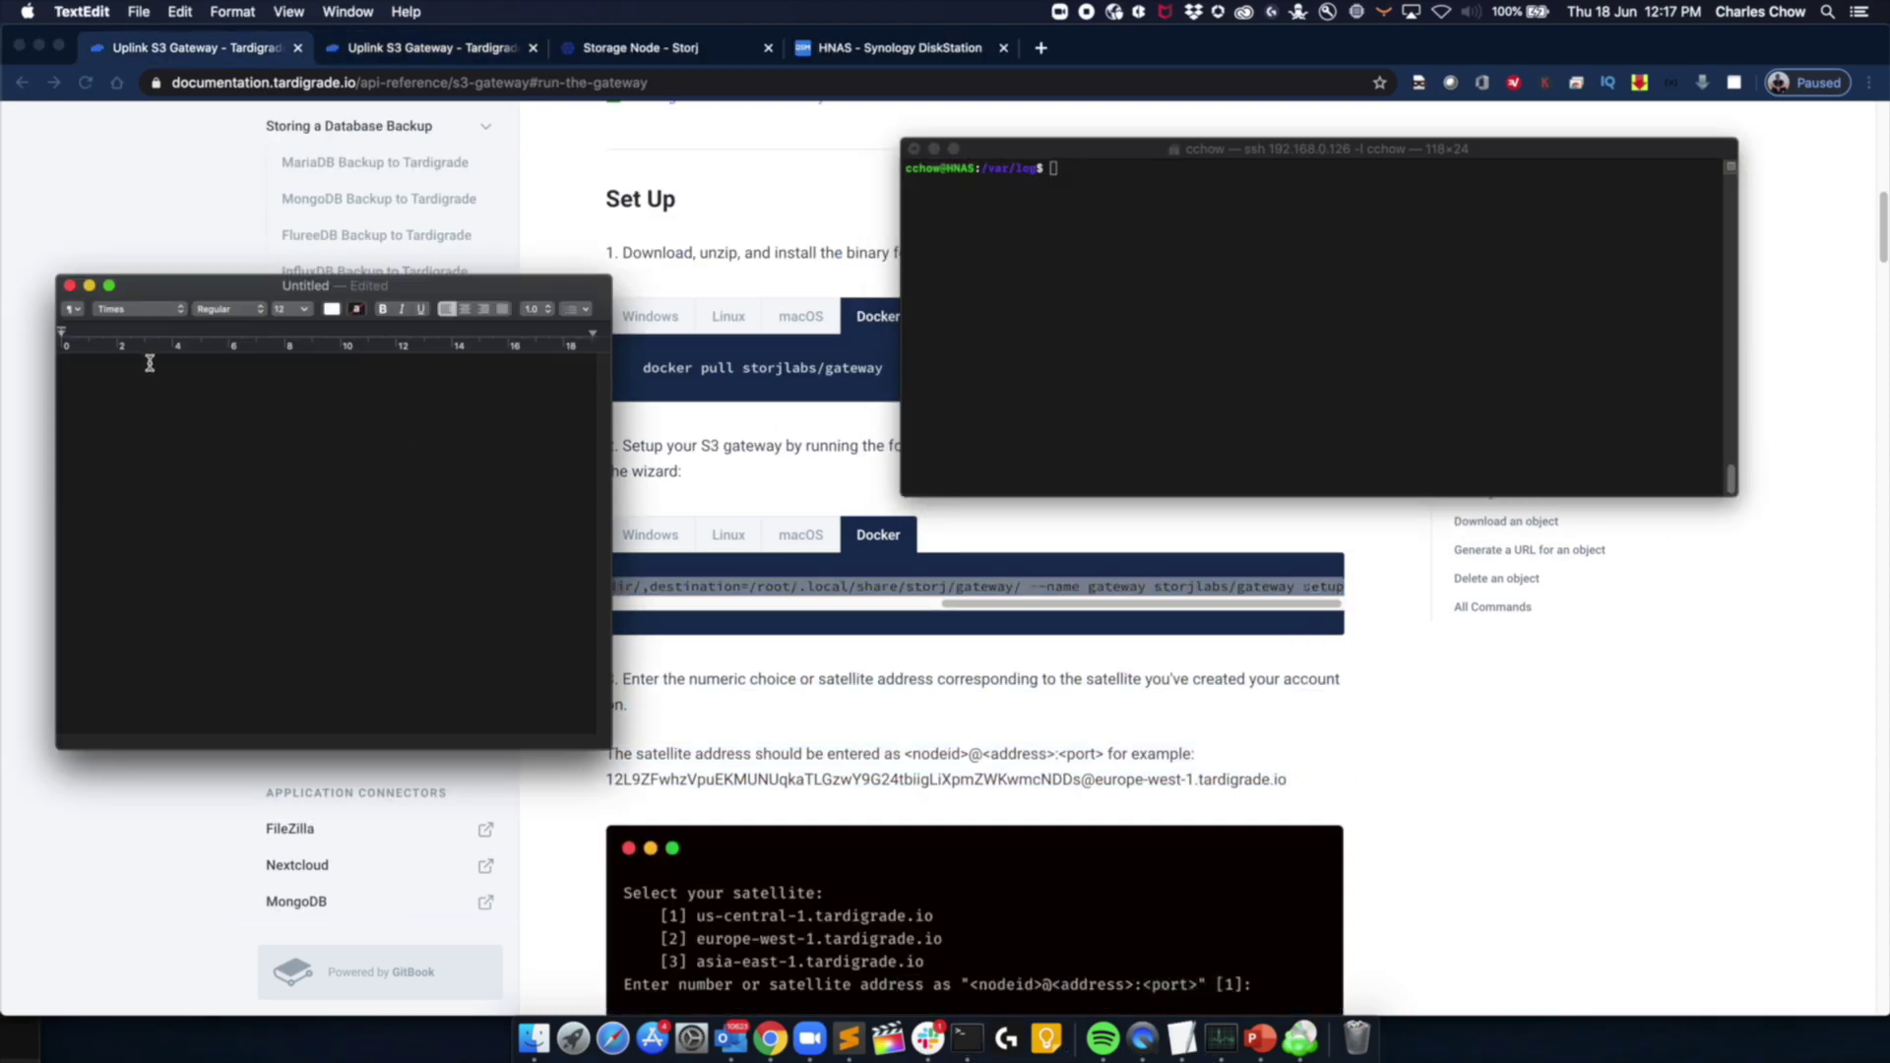
pyautogui.write('docker run -it --rm --mount type=bind,source=/path/to/gateway-config-dir/,destination=/root/.local/share/storj/gateway/ --name gateway storjlabs/gateway setup')
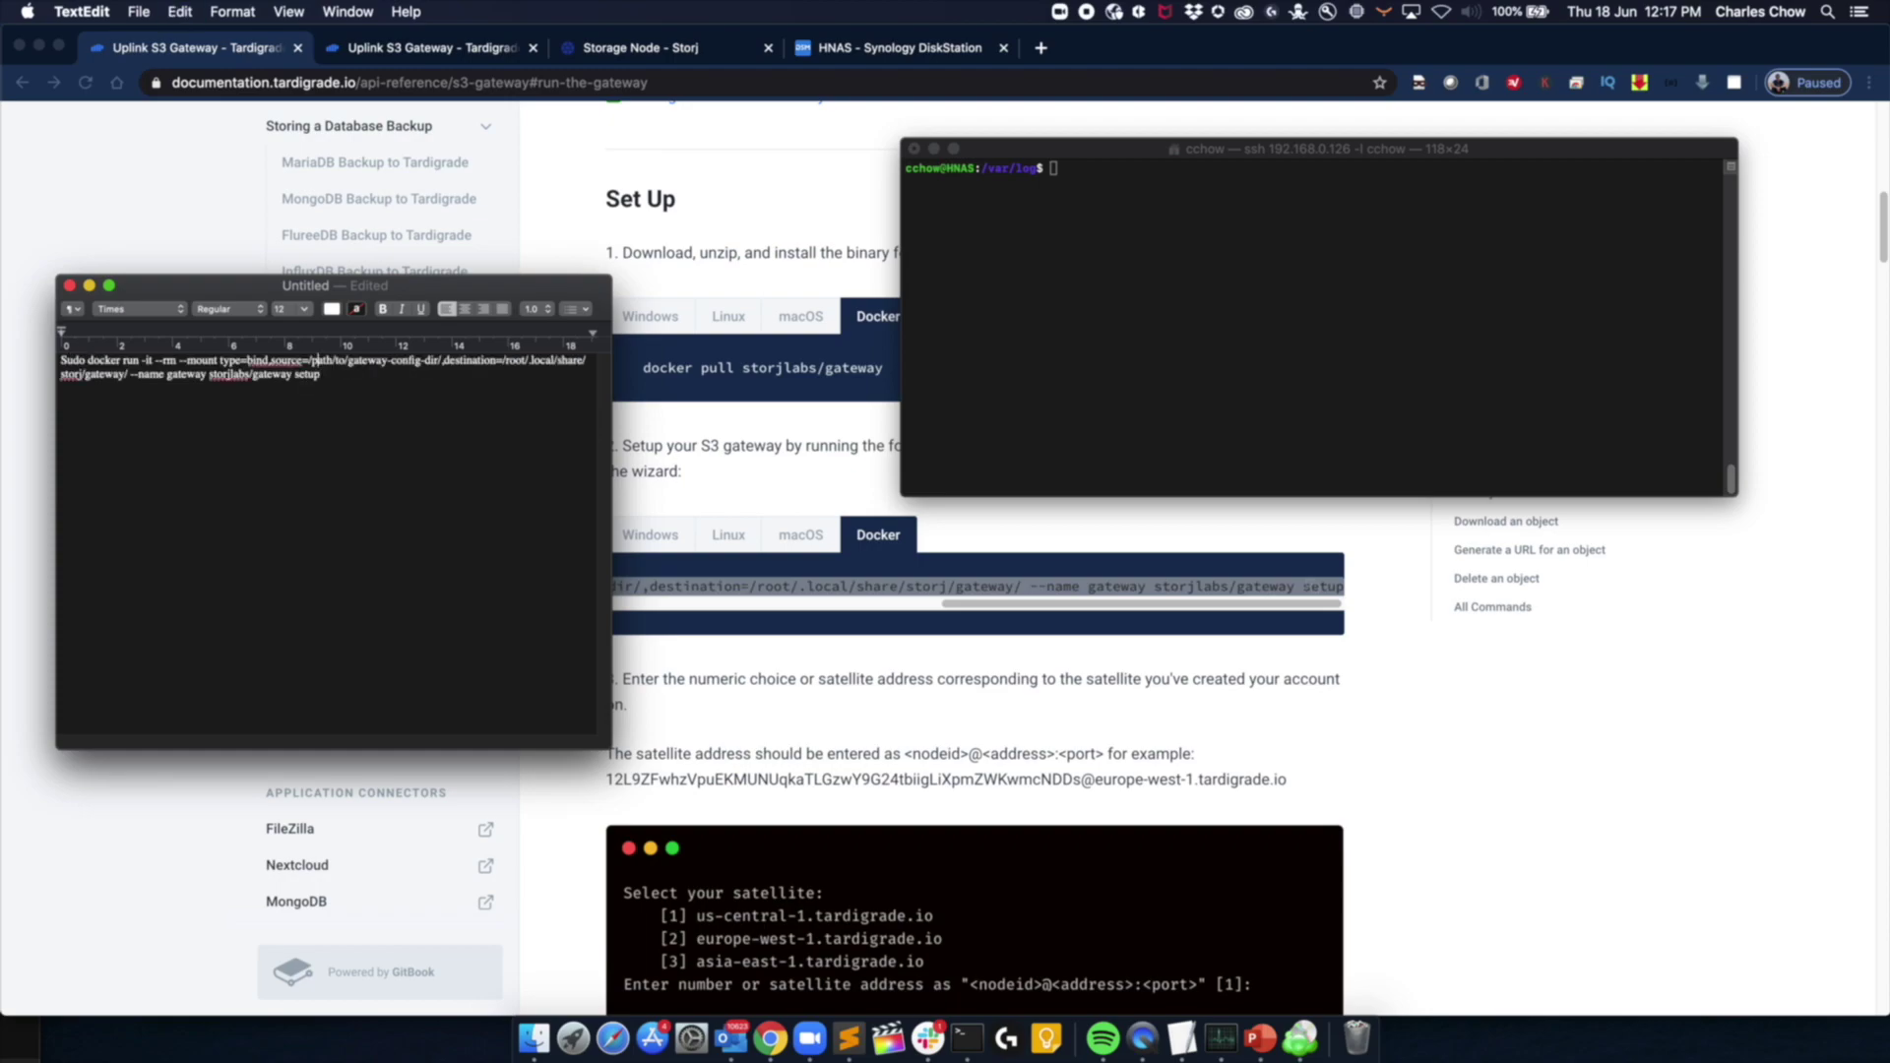
# Step: Replace the config path with volume1/S3GW/, lowercase 'sudo', and run the command in Terminal
pyautogui.moveTo(349, 360); pyautogui.dragTo(391, 360)
pyautogui.write('volume1/S')
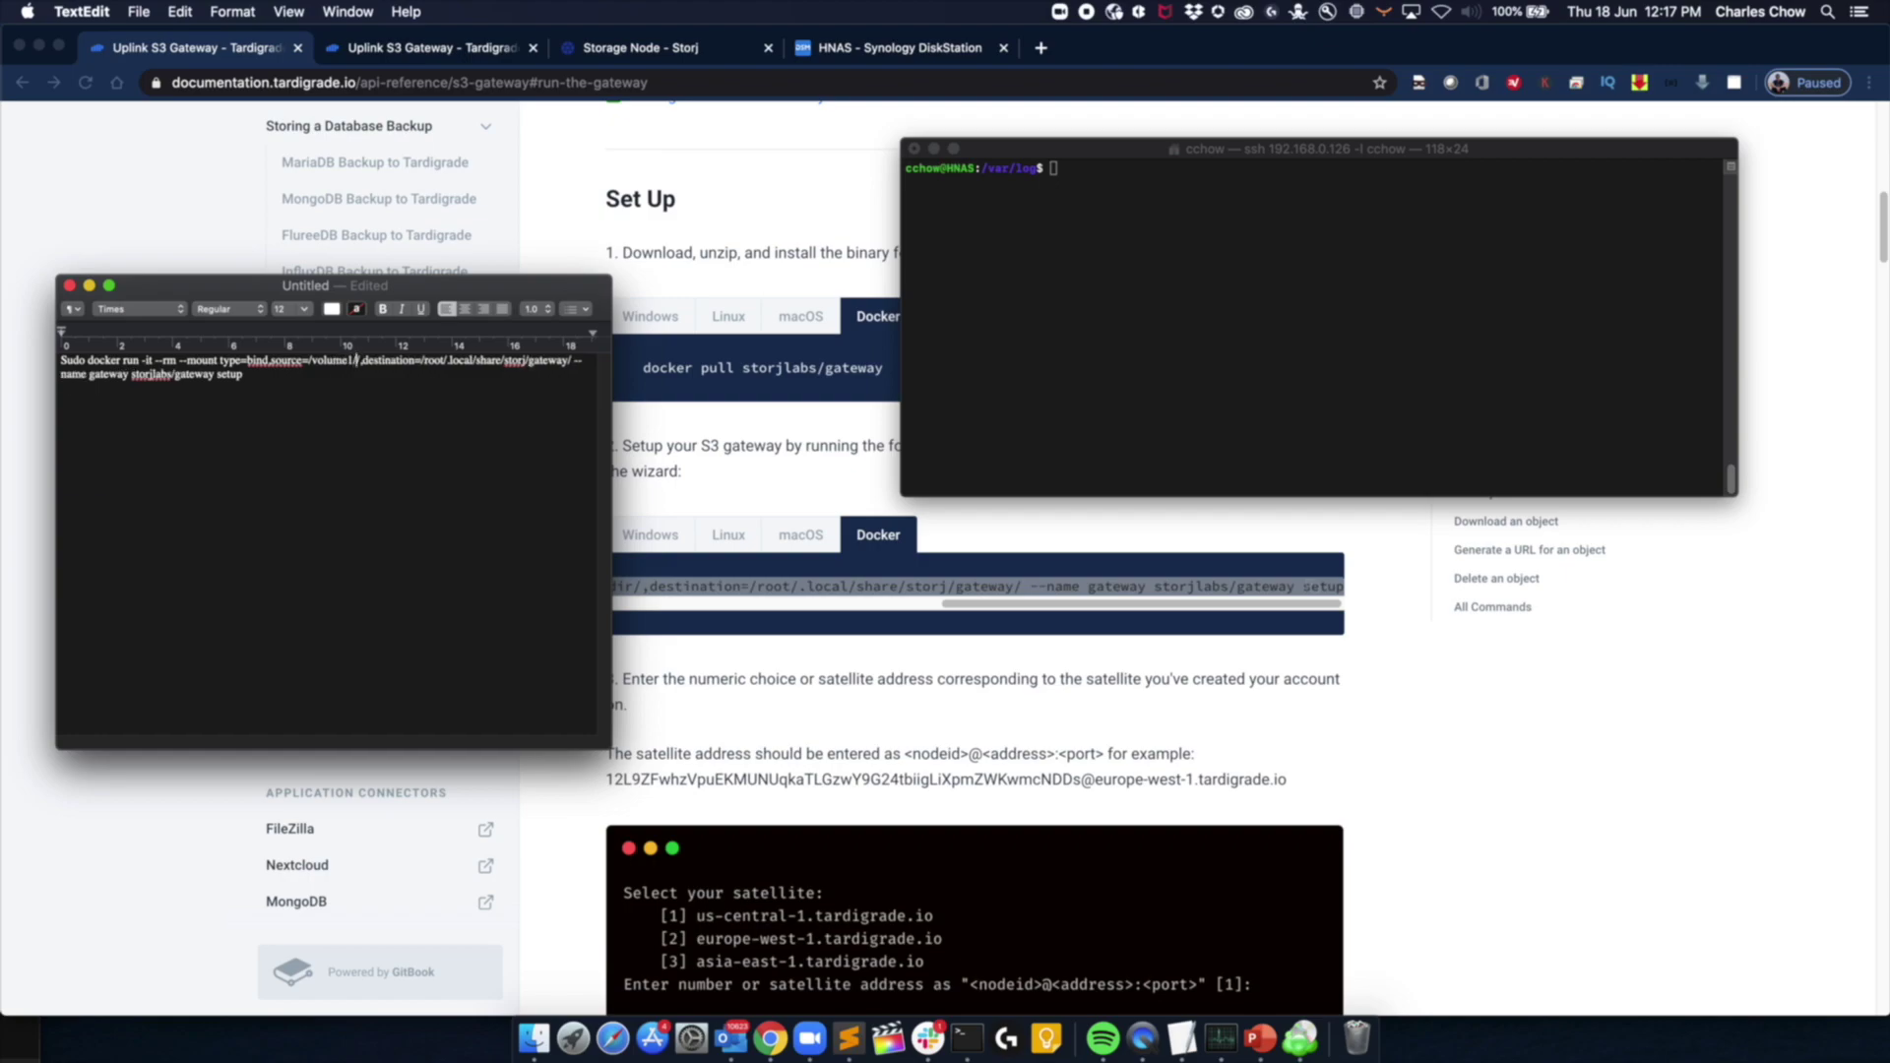
pyautogui.write('3GW/')
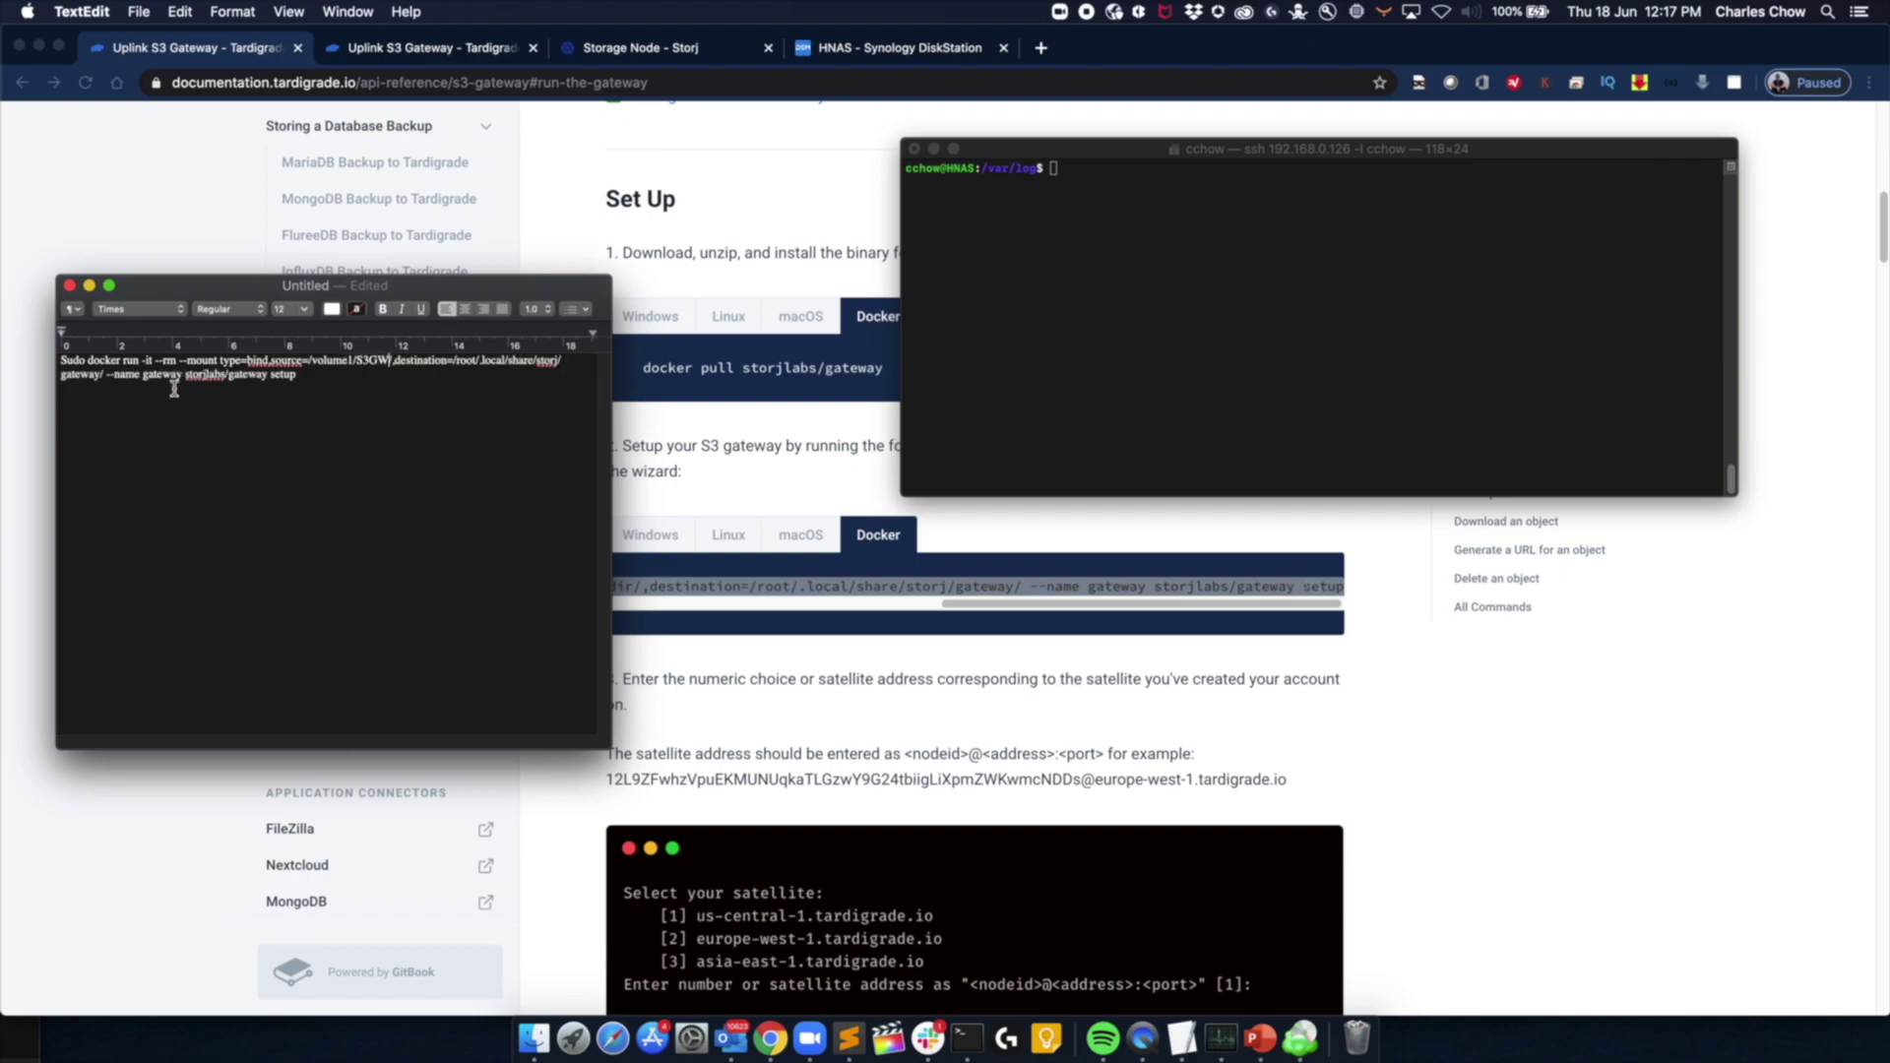
pyautogui.click(66, 361)
pyautogui.press('BackSpace')
pyautogui.write('s')
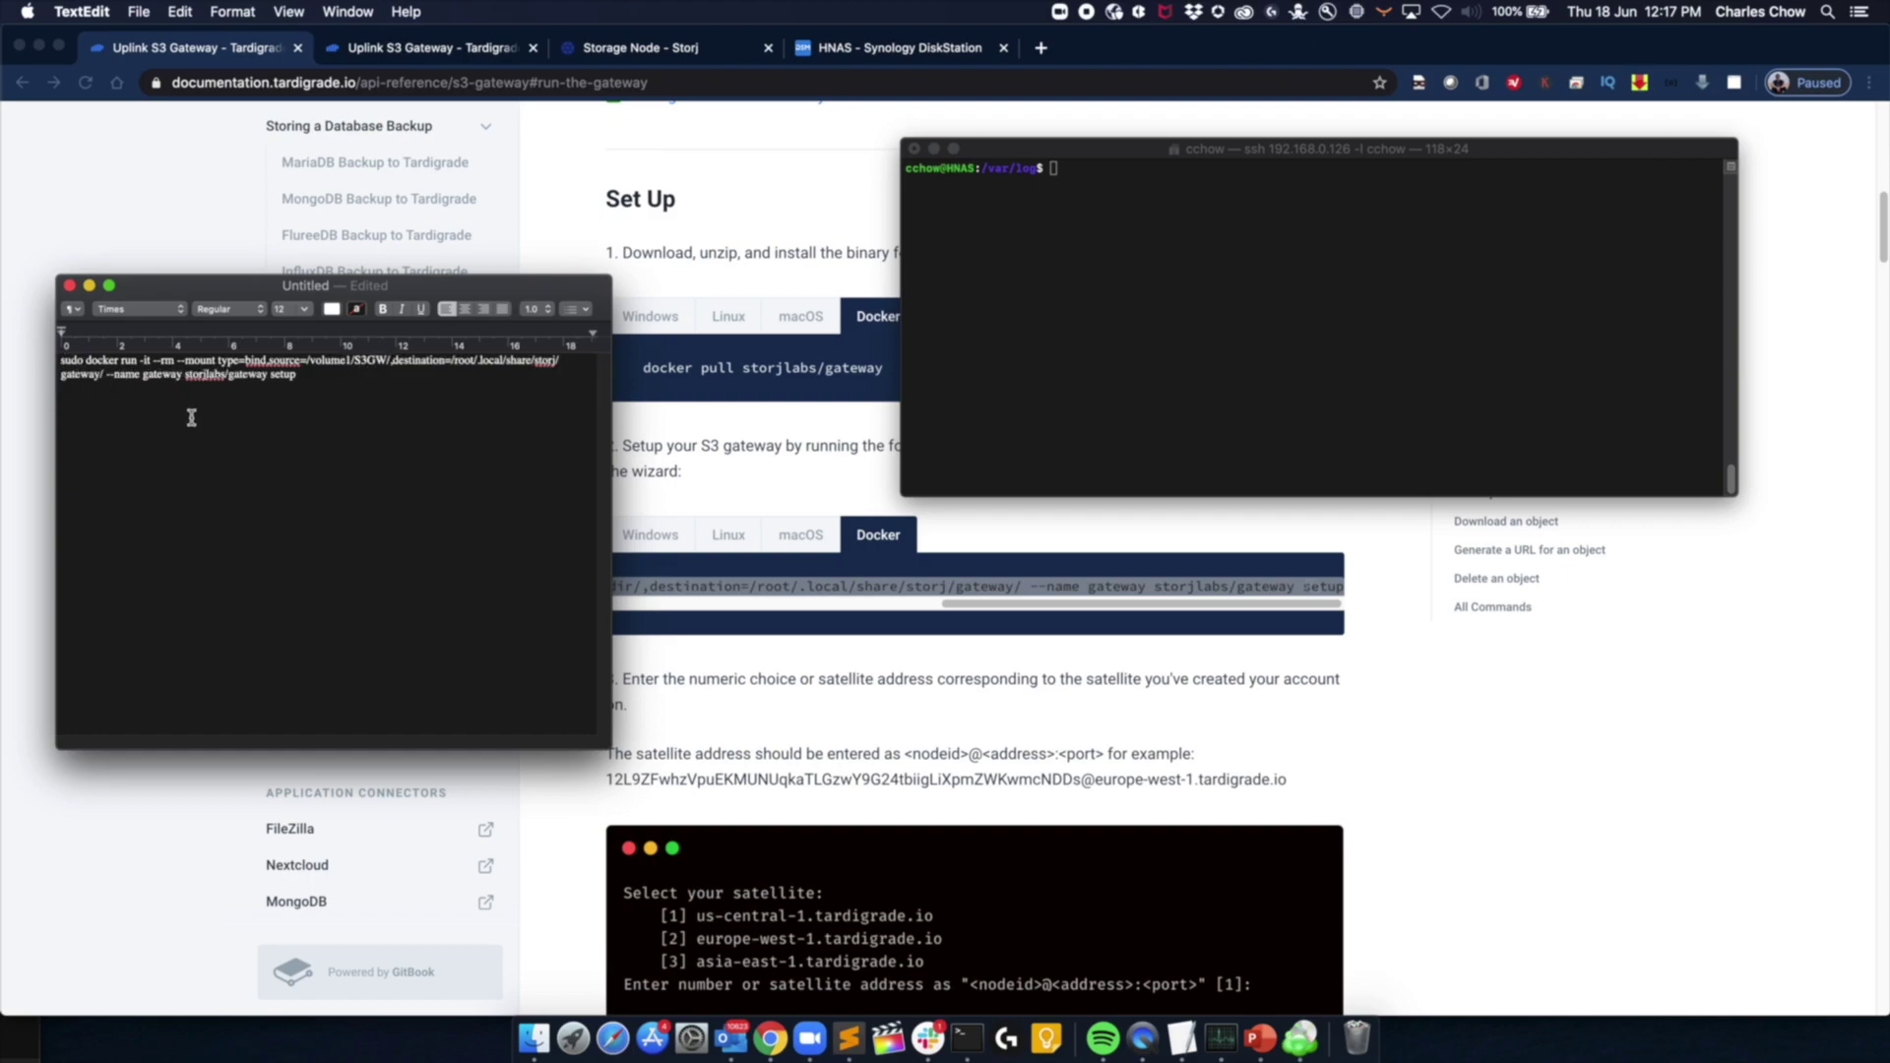
pyautogui.press('super+a')
pyautogui.press('super+c')
pyautogui.click(1194, 207)
pyautogui.press('super+v')
pyautogui.press('Return')
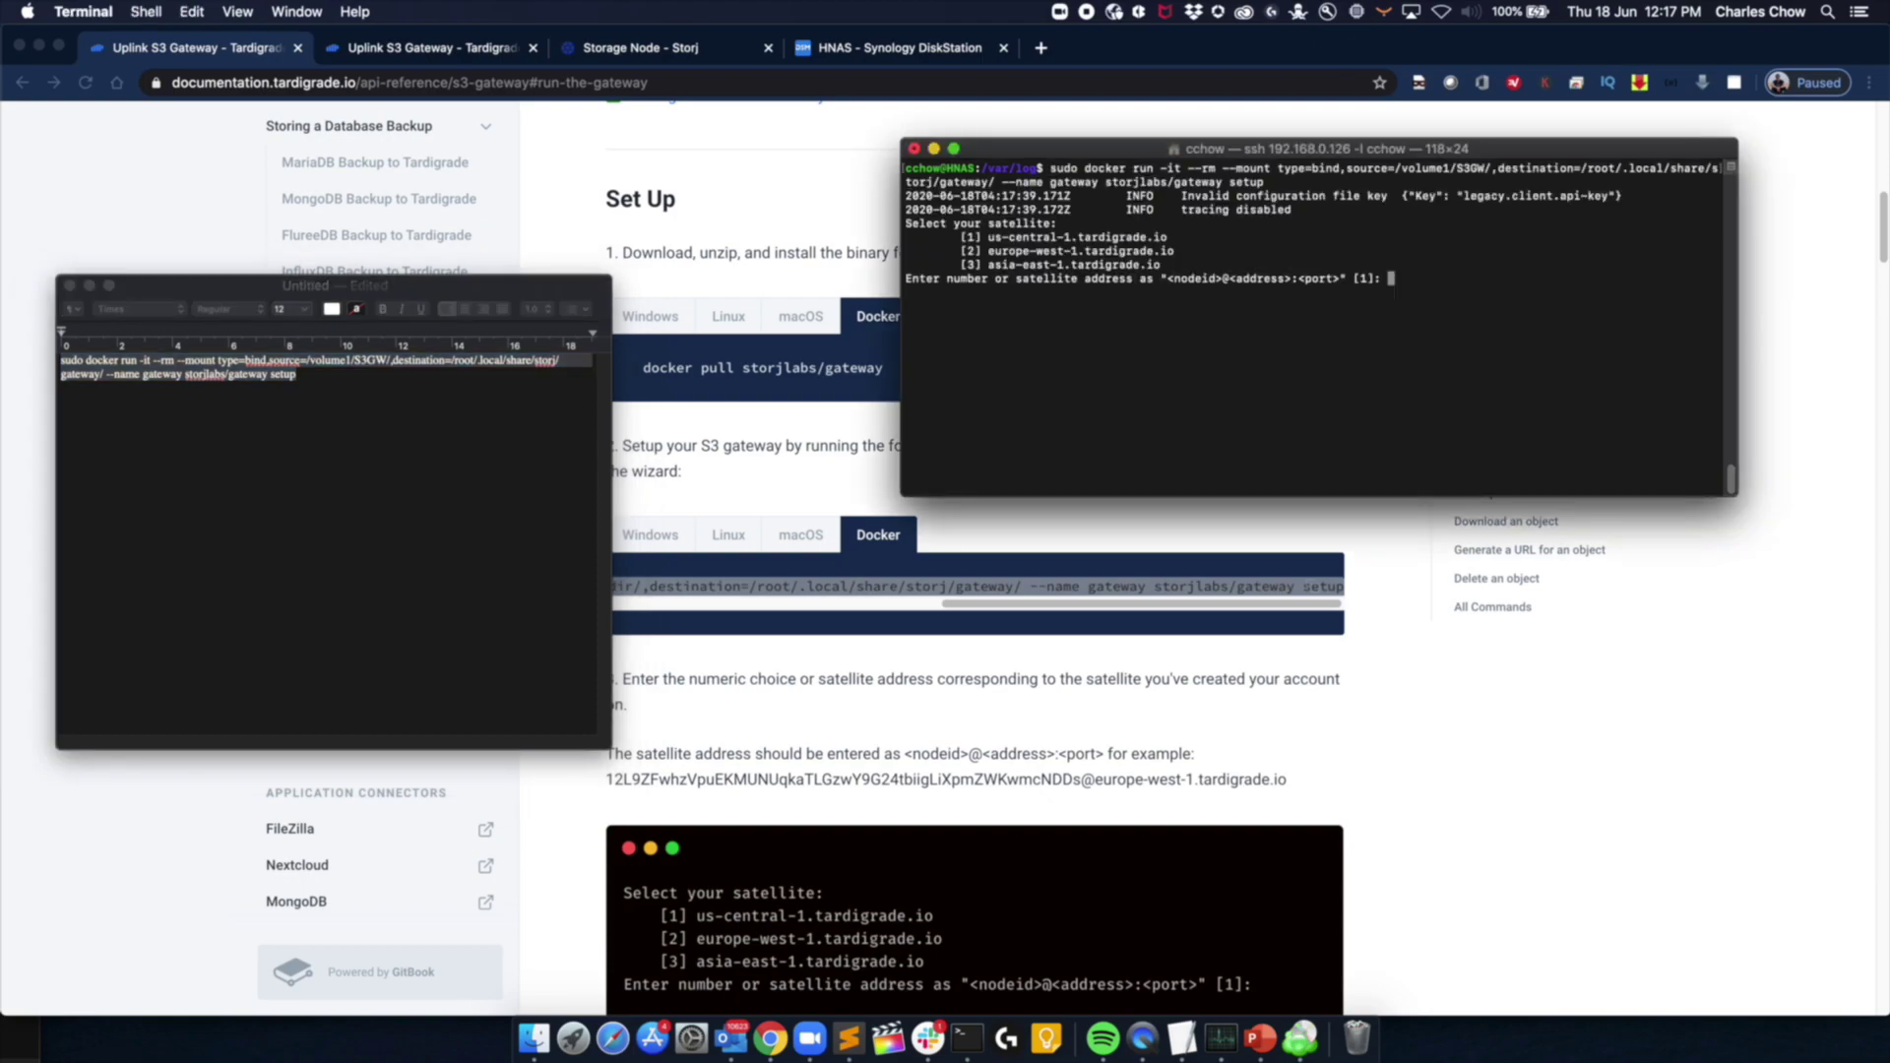
# Step: Choose the asia-east-1 satellite and paste the API key copied from the apikey file
pyautogui.press('Return')
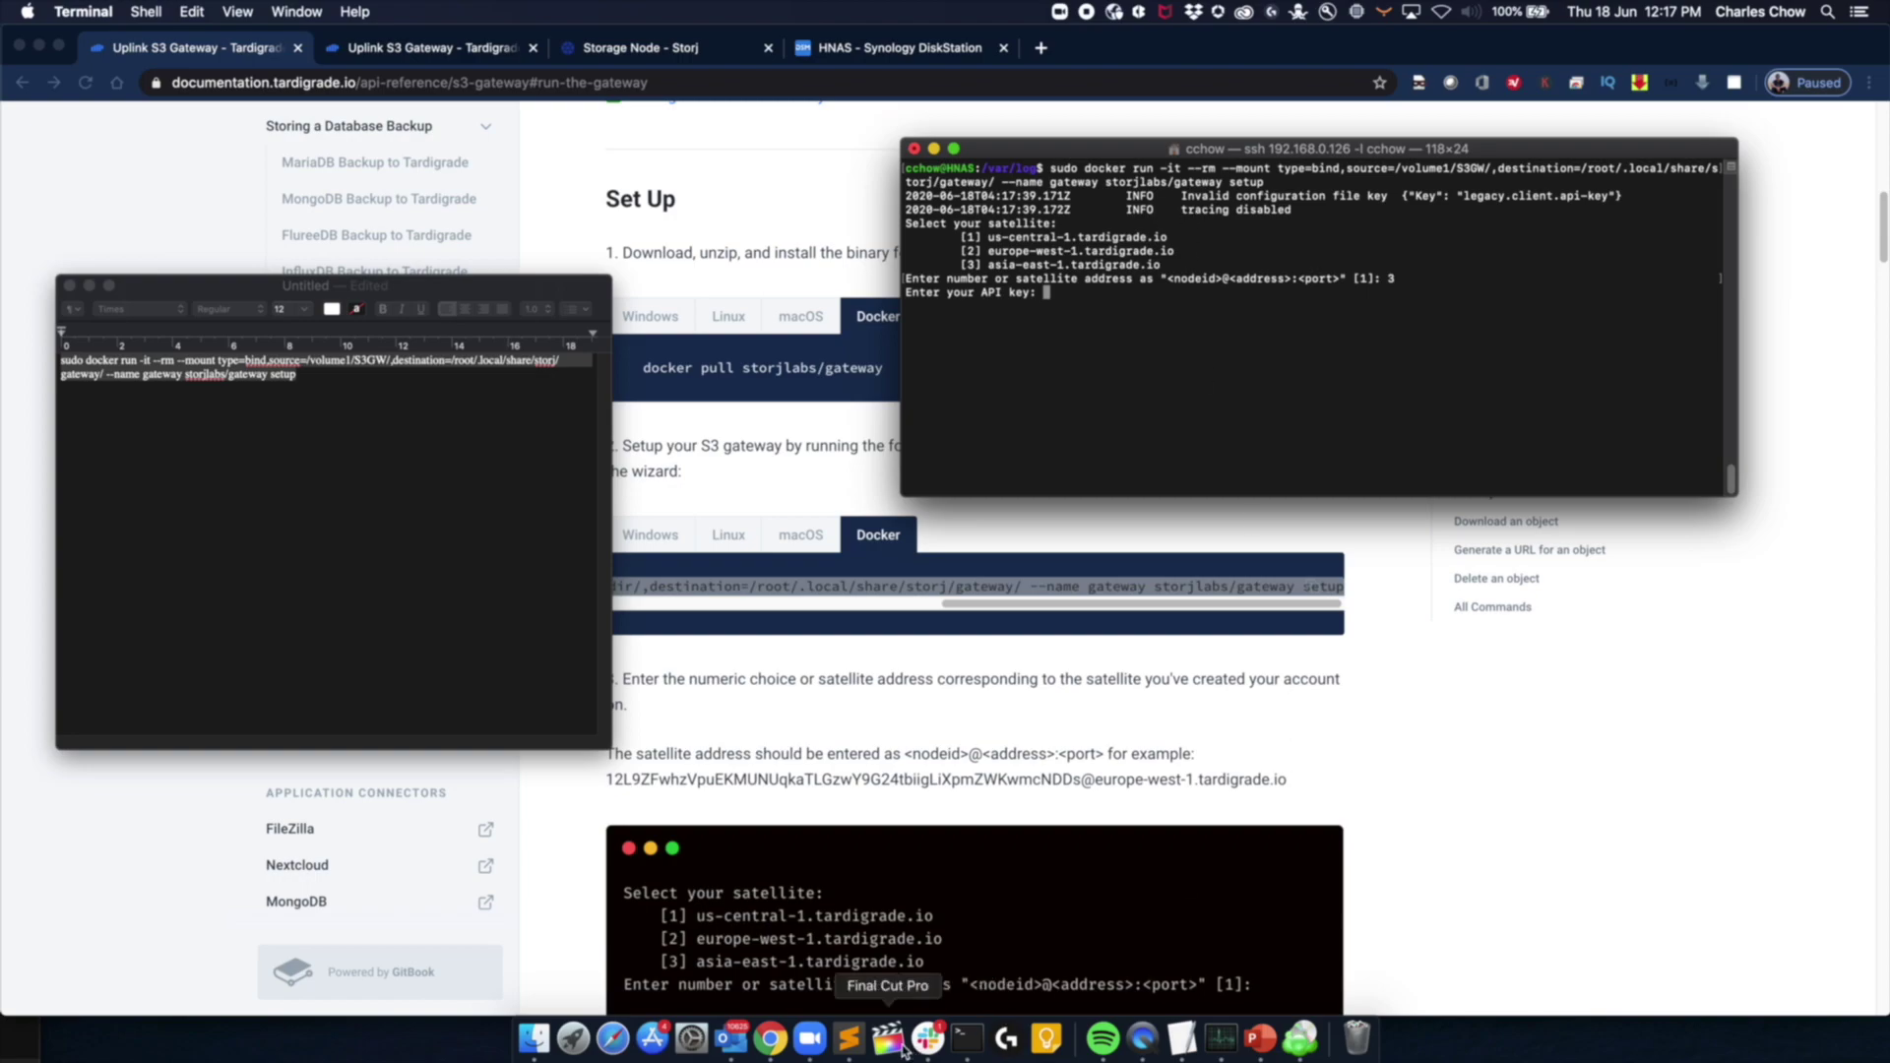
pyautogui.click(848, 1038)
pyautogui.press('super+a')
pyautogui.press('super+c')
pyautogui.click(1514, 250)
pyautogui.press('super+v')
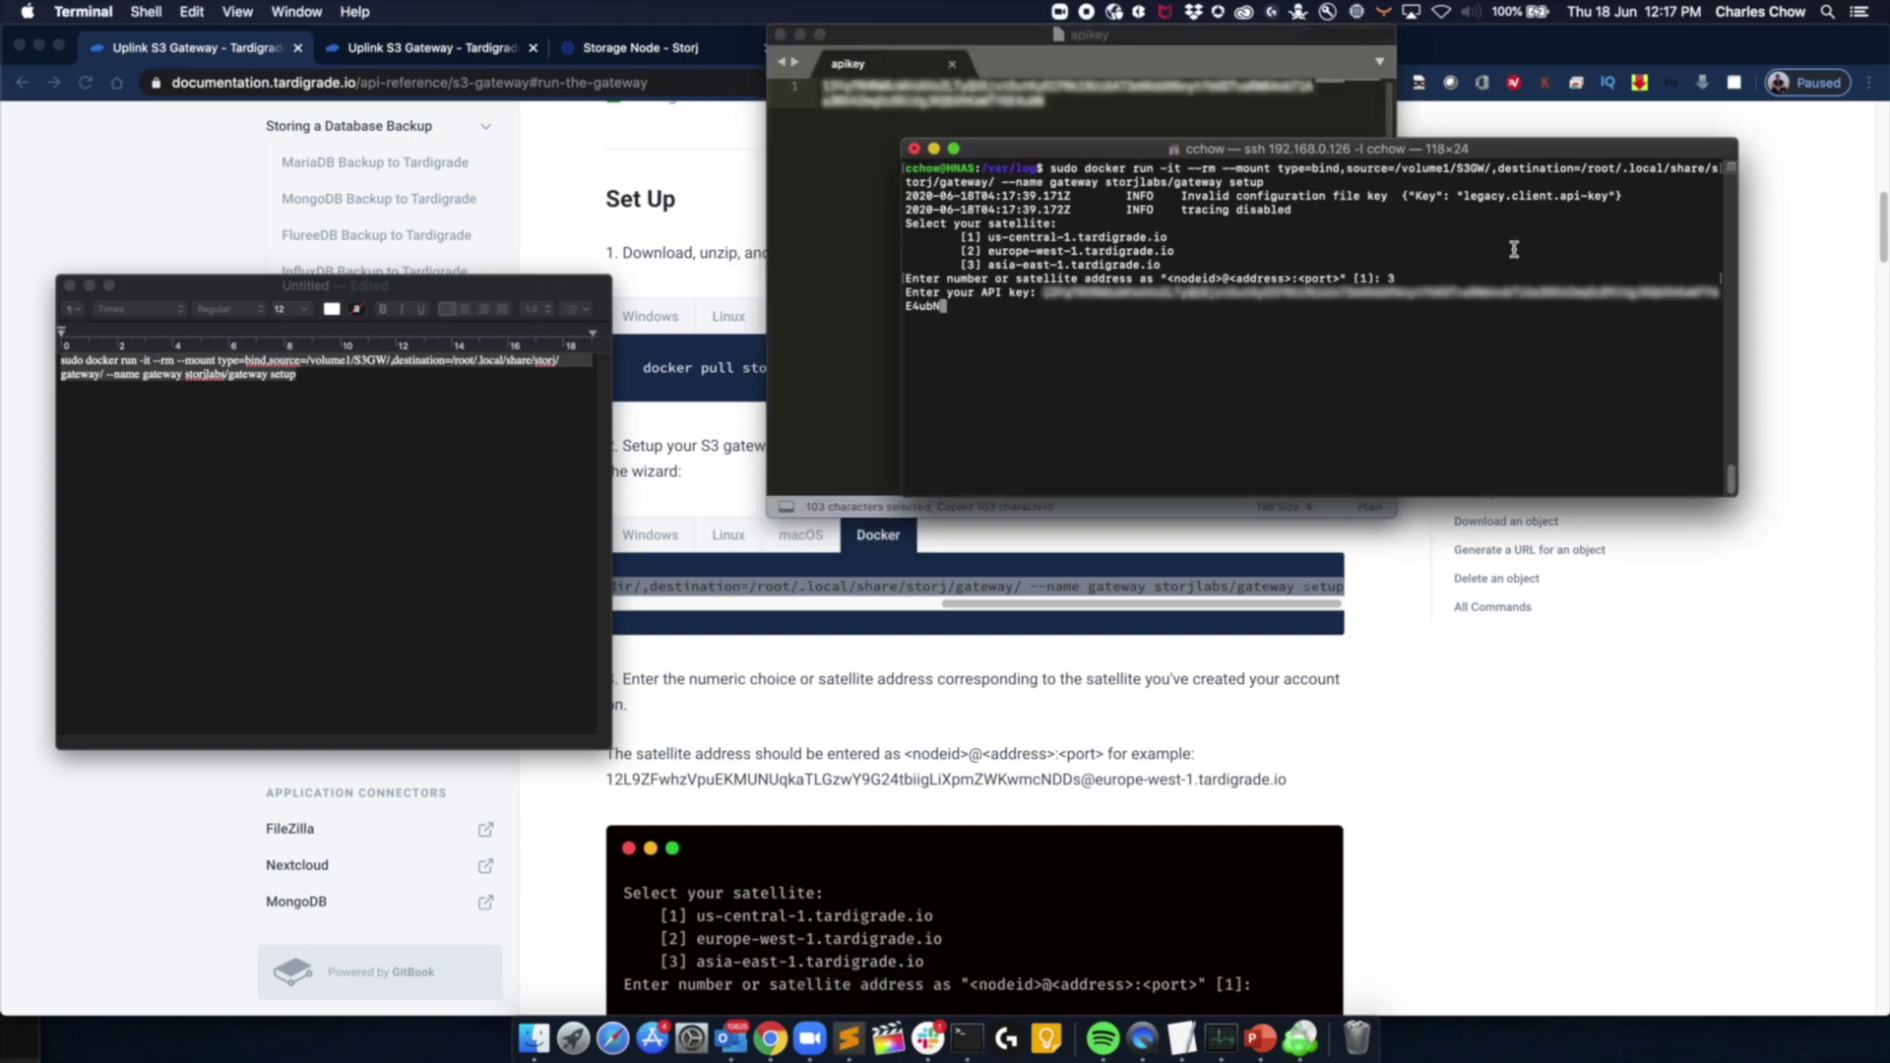
pyautogui.press('Return')
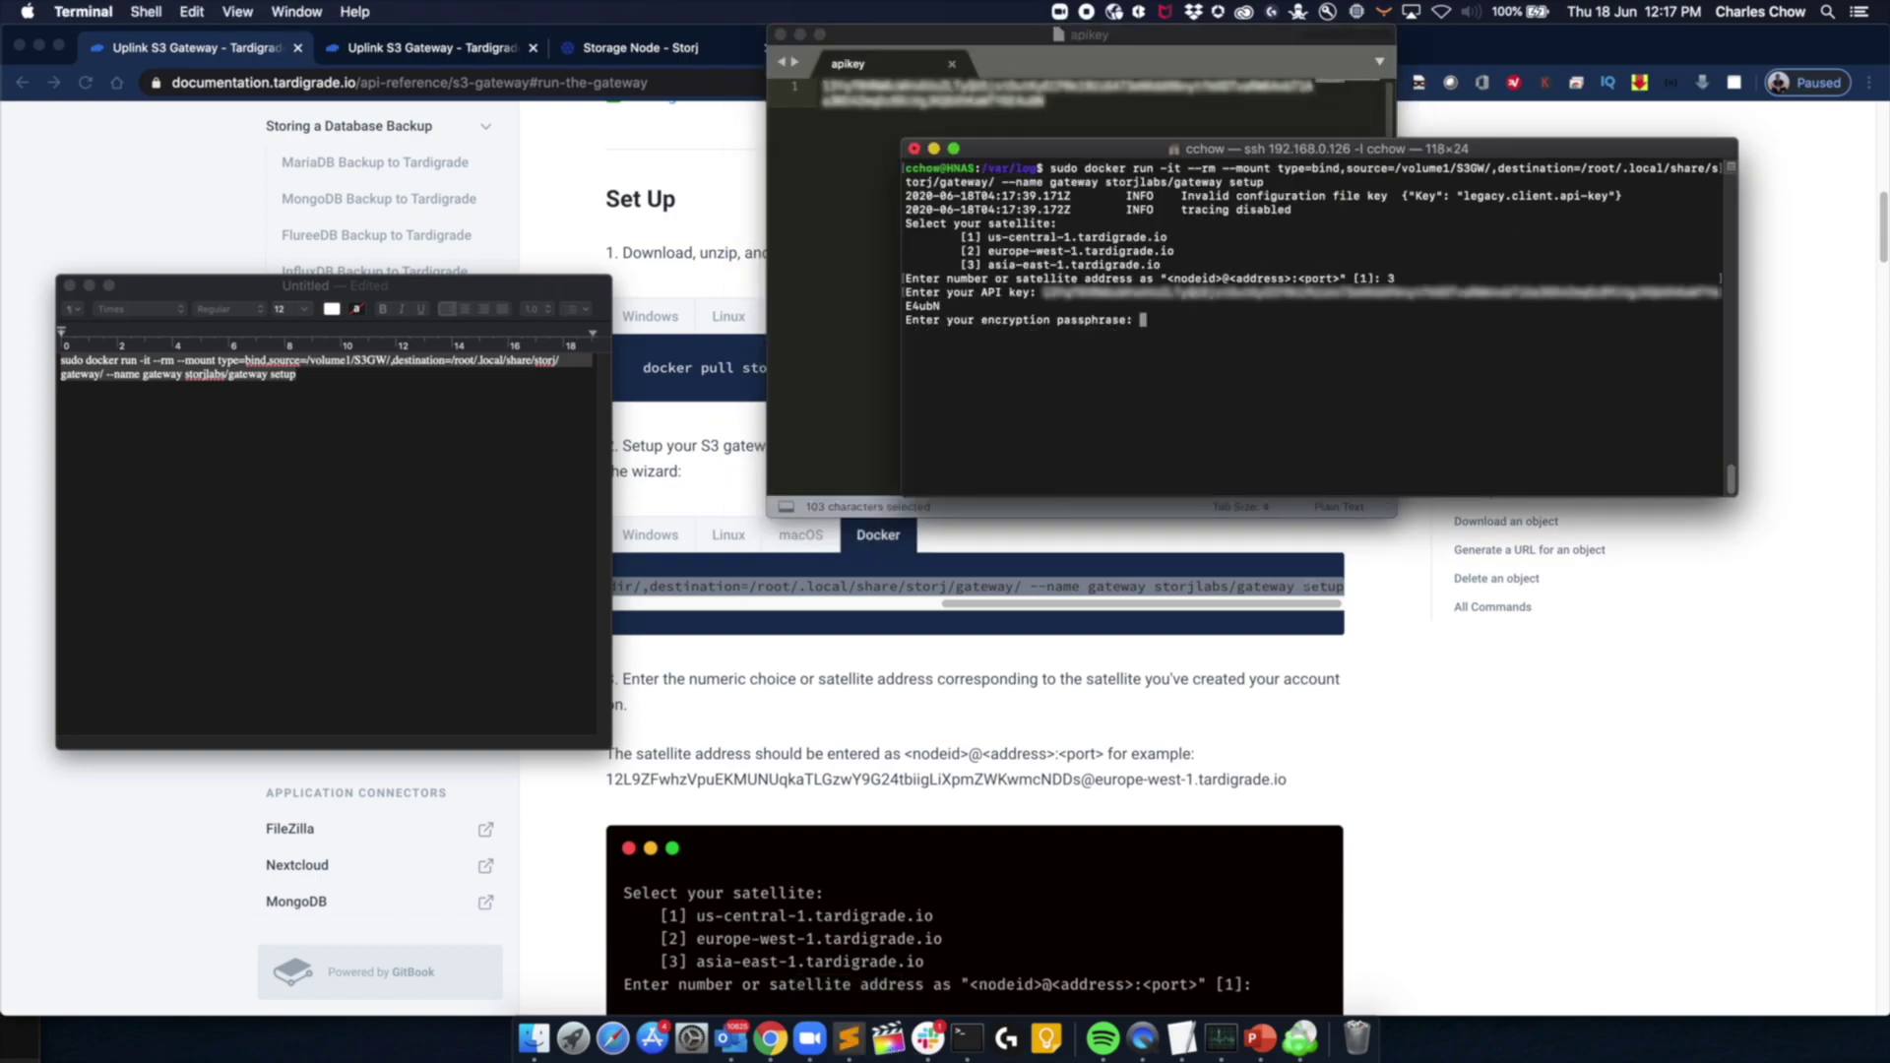
# Step: Submit the encryption passphrase and answer y to share analytics with Storj Labs
pyautogui.press('Return')
pyautogui.press('Return')
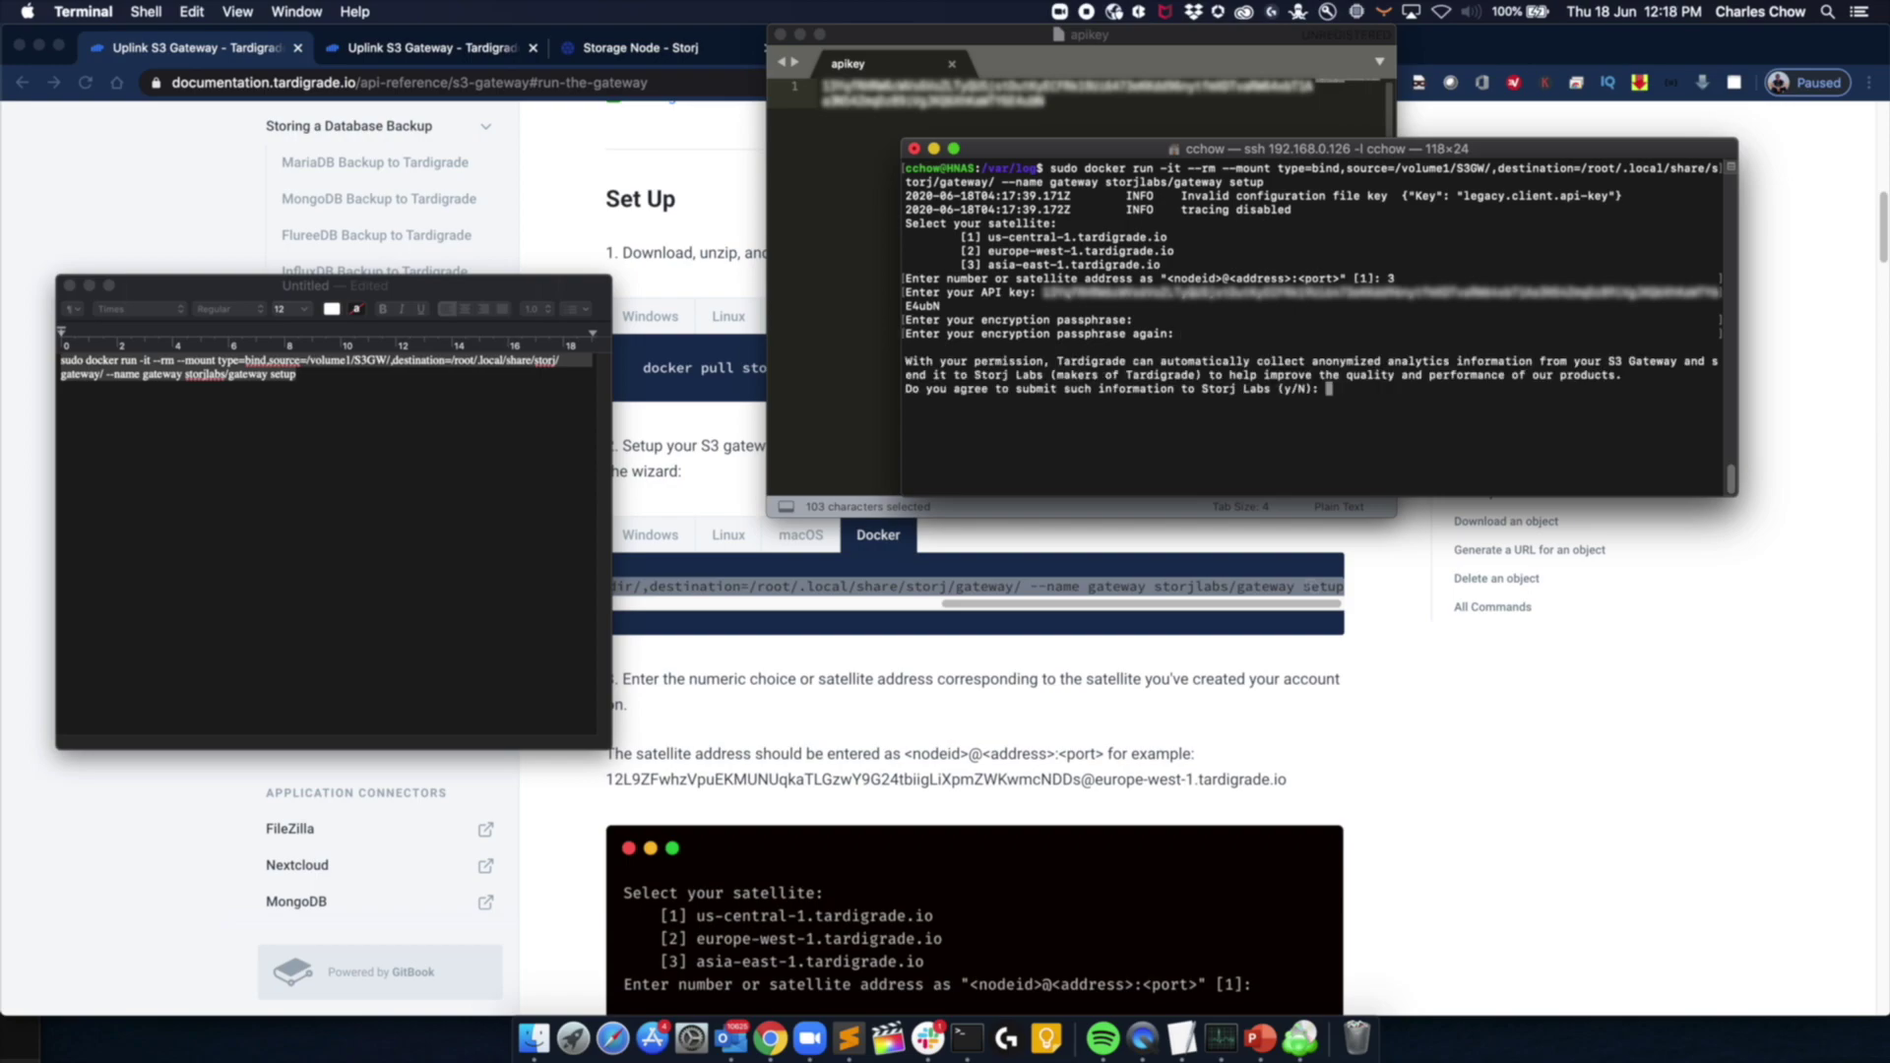
pyautogui.write('y')
pyautogui.press('Return')
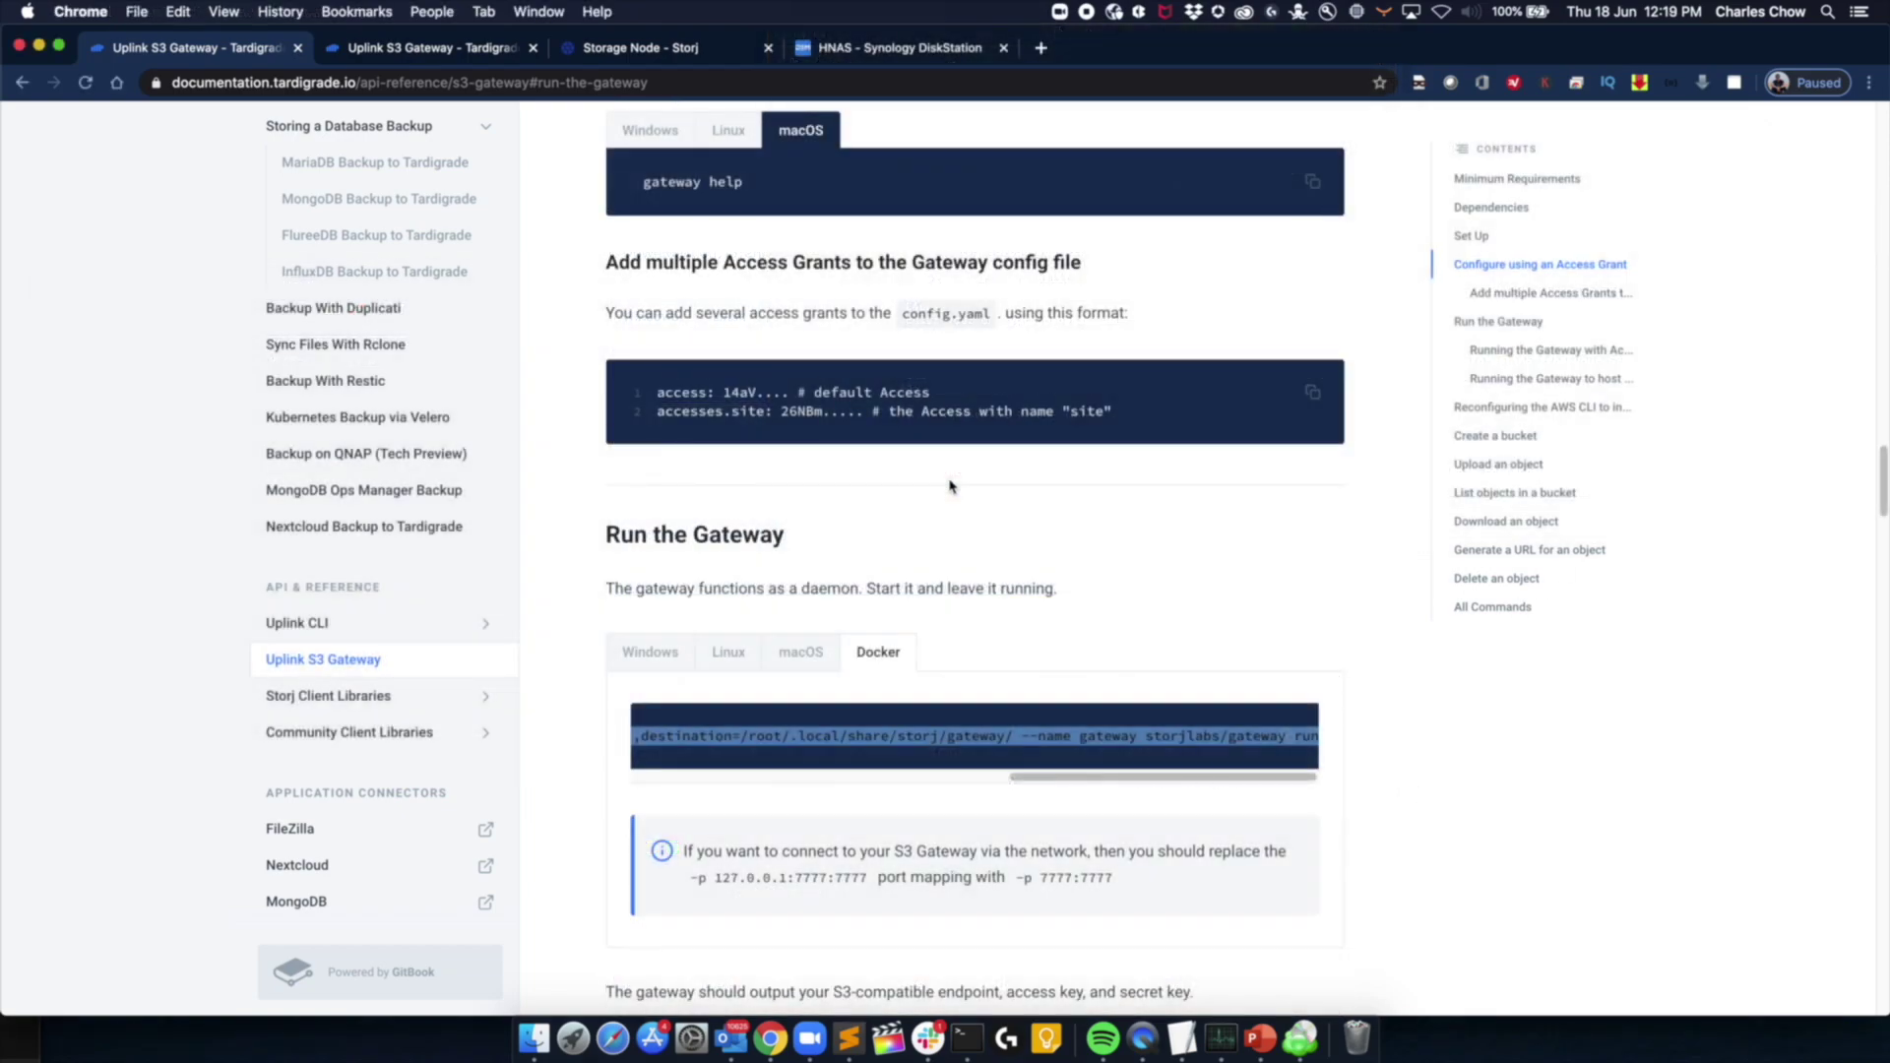
# Step: Remove the extra gateway-config-dir from the run command, then run it in Terminal
pyautogui.press('super+Tab')
pyautogui.press('super+Tab')
pyautogui.press('super+Tab')
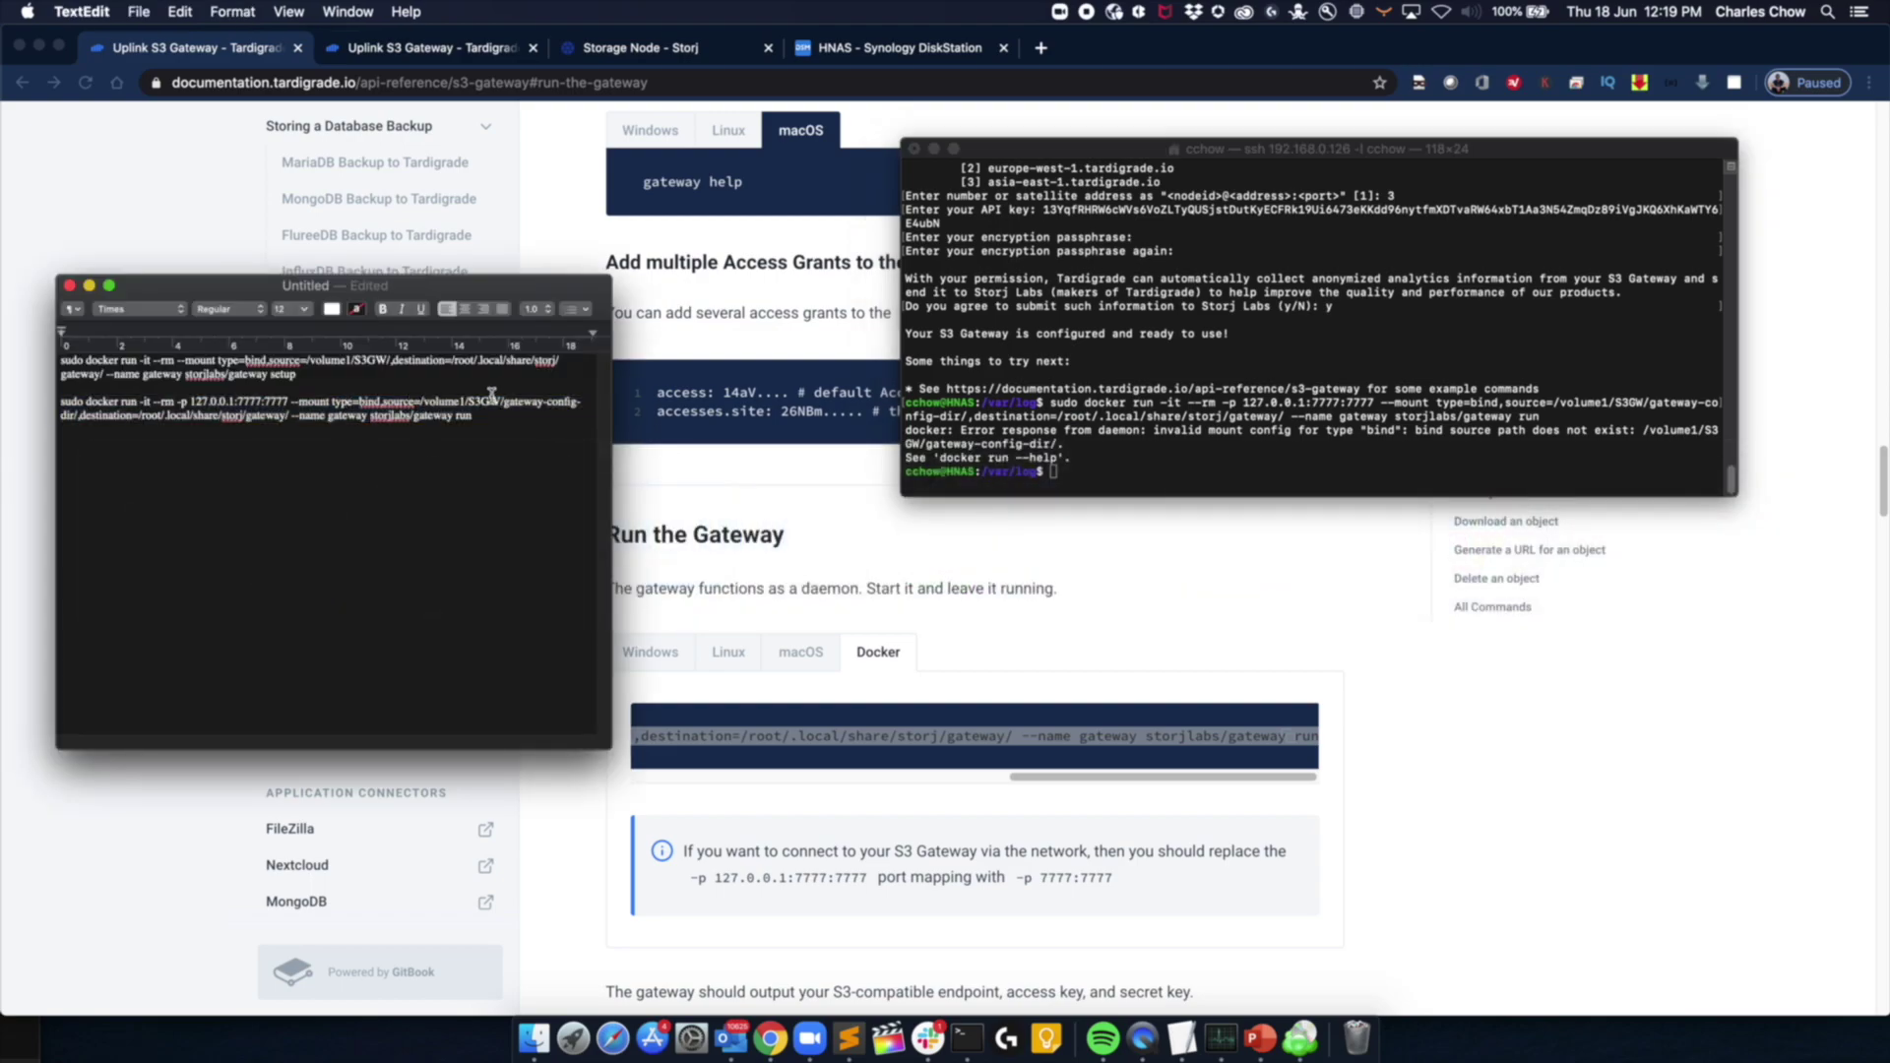
pyautogui.hotkey('shift', 'Right')
pyautogui.hotkey('shift', 'Right')
pyautogui.hotkey('shift', 'Right')
pyautogui.hotkey('shift', 'Right')
pyautogui.hotkey('shift', 'Right')
pyautogui.hotkey('shift', 'Right')
pyautogui.hotkey('shift', 'Right')
pyautogui.hotkey('shift', 'Right')
pyautogui.hotkey('shift', 'Right')
pyautogui.hotkey('shift', 'Right')
pyautogui.hotkey('shift', 'Right')
pyautogui.hotkey('shift', 'Right')
pyautogui.hotkey('shift', 'Right')
pyautogui.press('BackSpace')
pyautogui.moveTo(394, 416); pyautogui.dragTo(61, 402)
pyautogui.press('super+c')
pyautogui.press('super+Tab')
pyautogui.press('super+v')
pyautogui.press('Return')
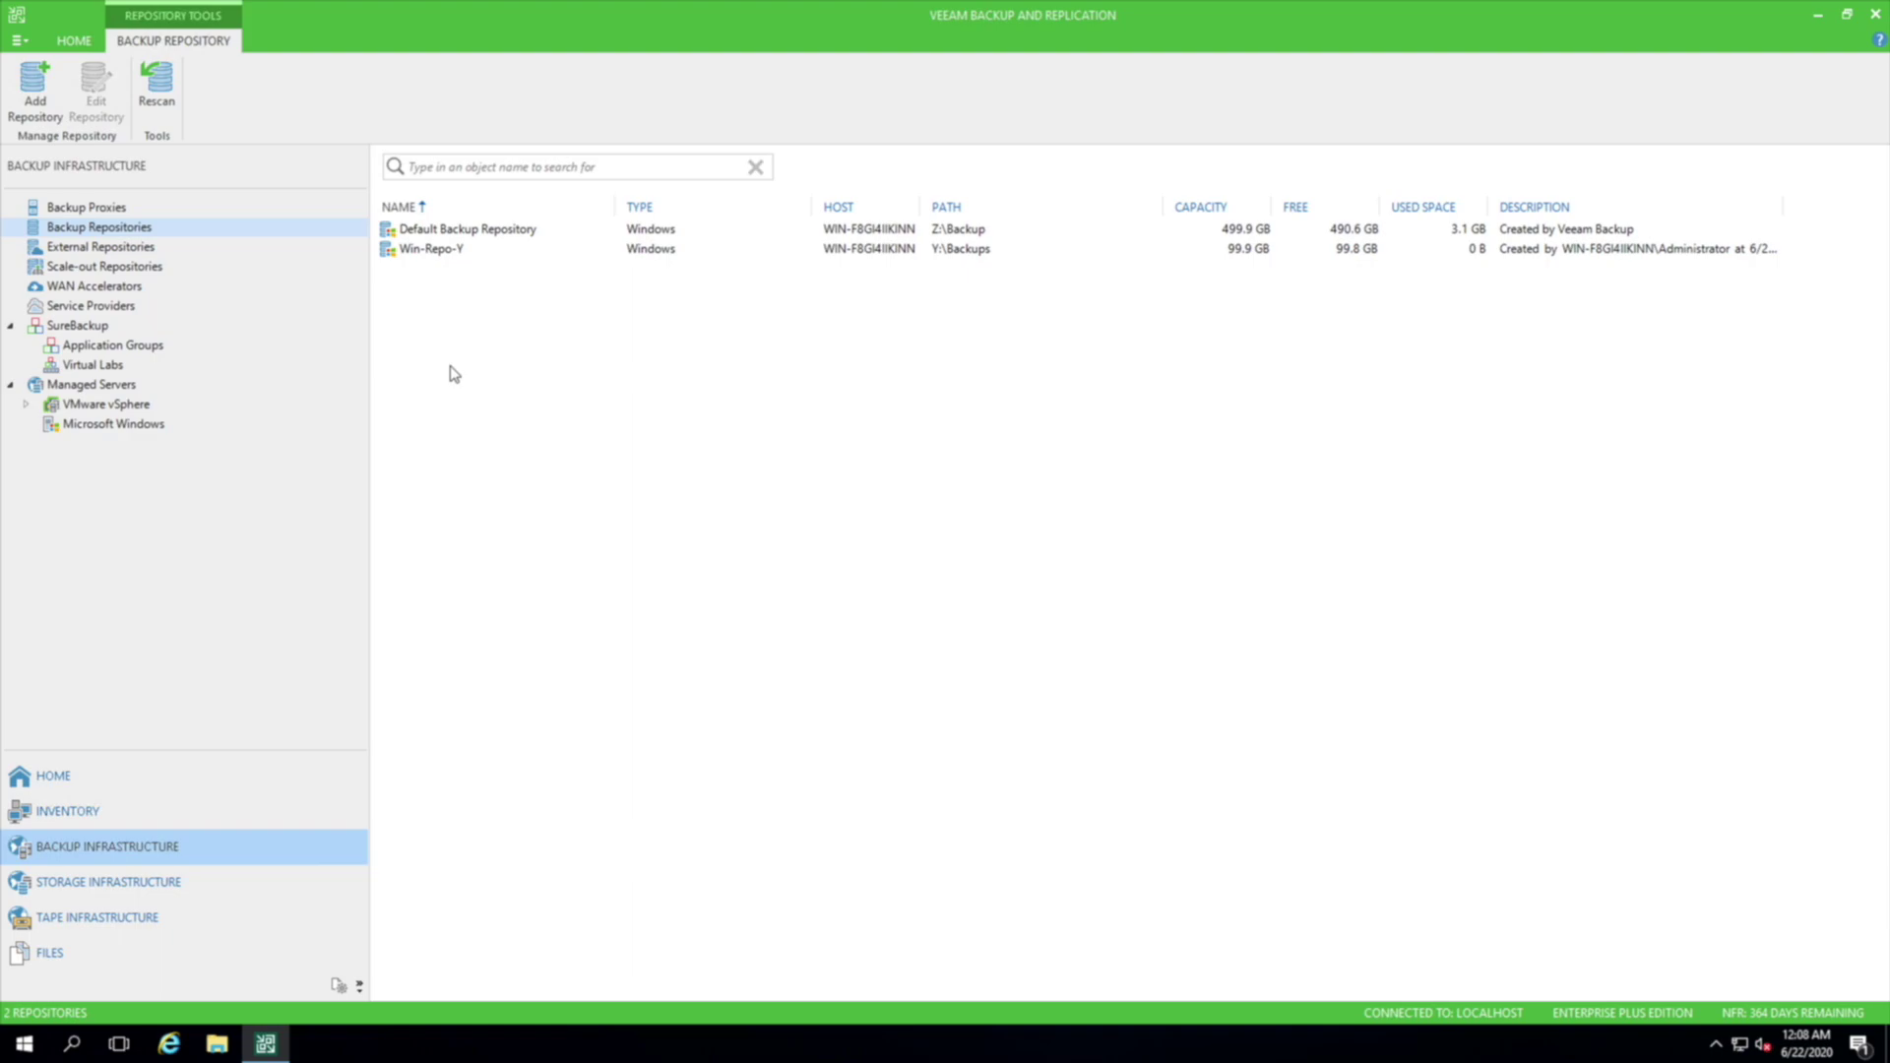
# Step: Start a new S3-compatible object storage repository named Tardigrade
pyautogui.click(34, 98)
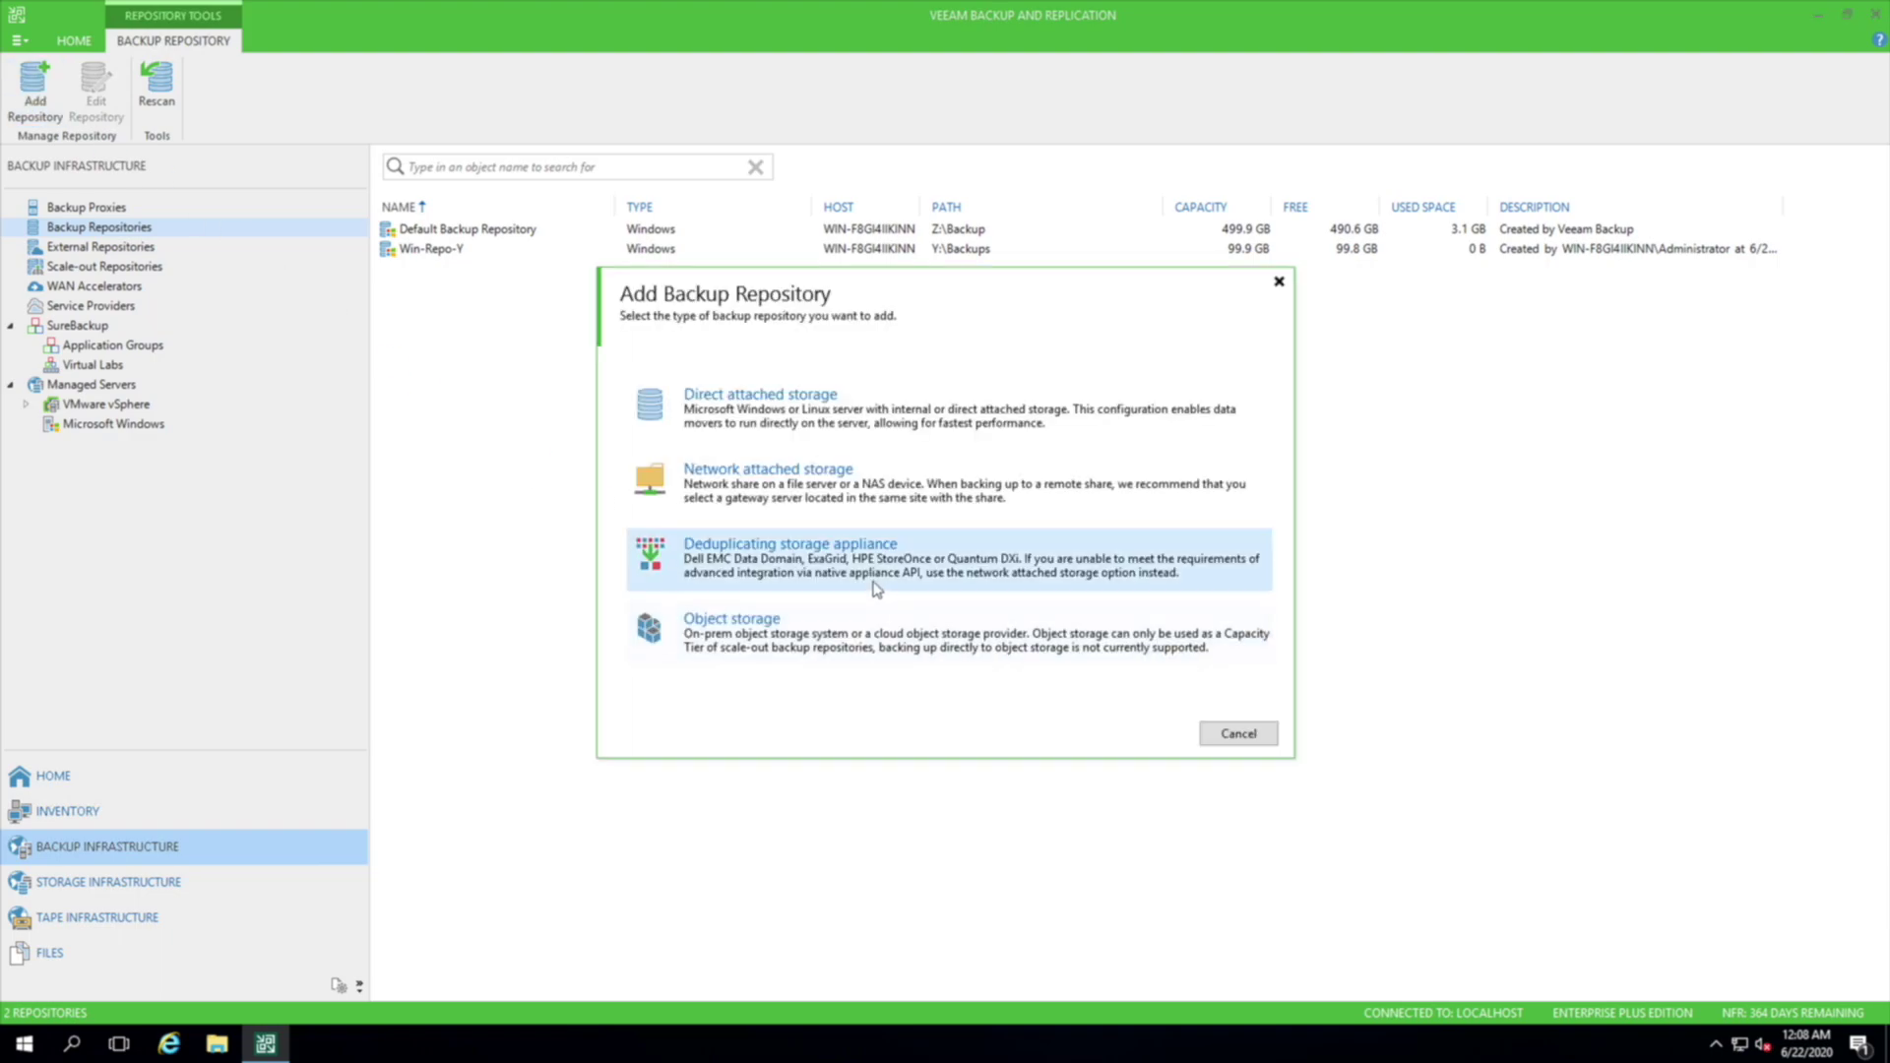
pyautogui.click(789, 640)
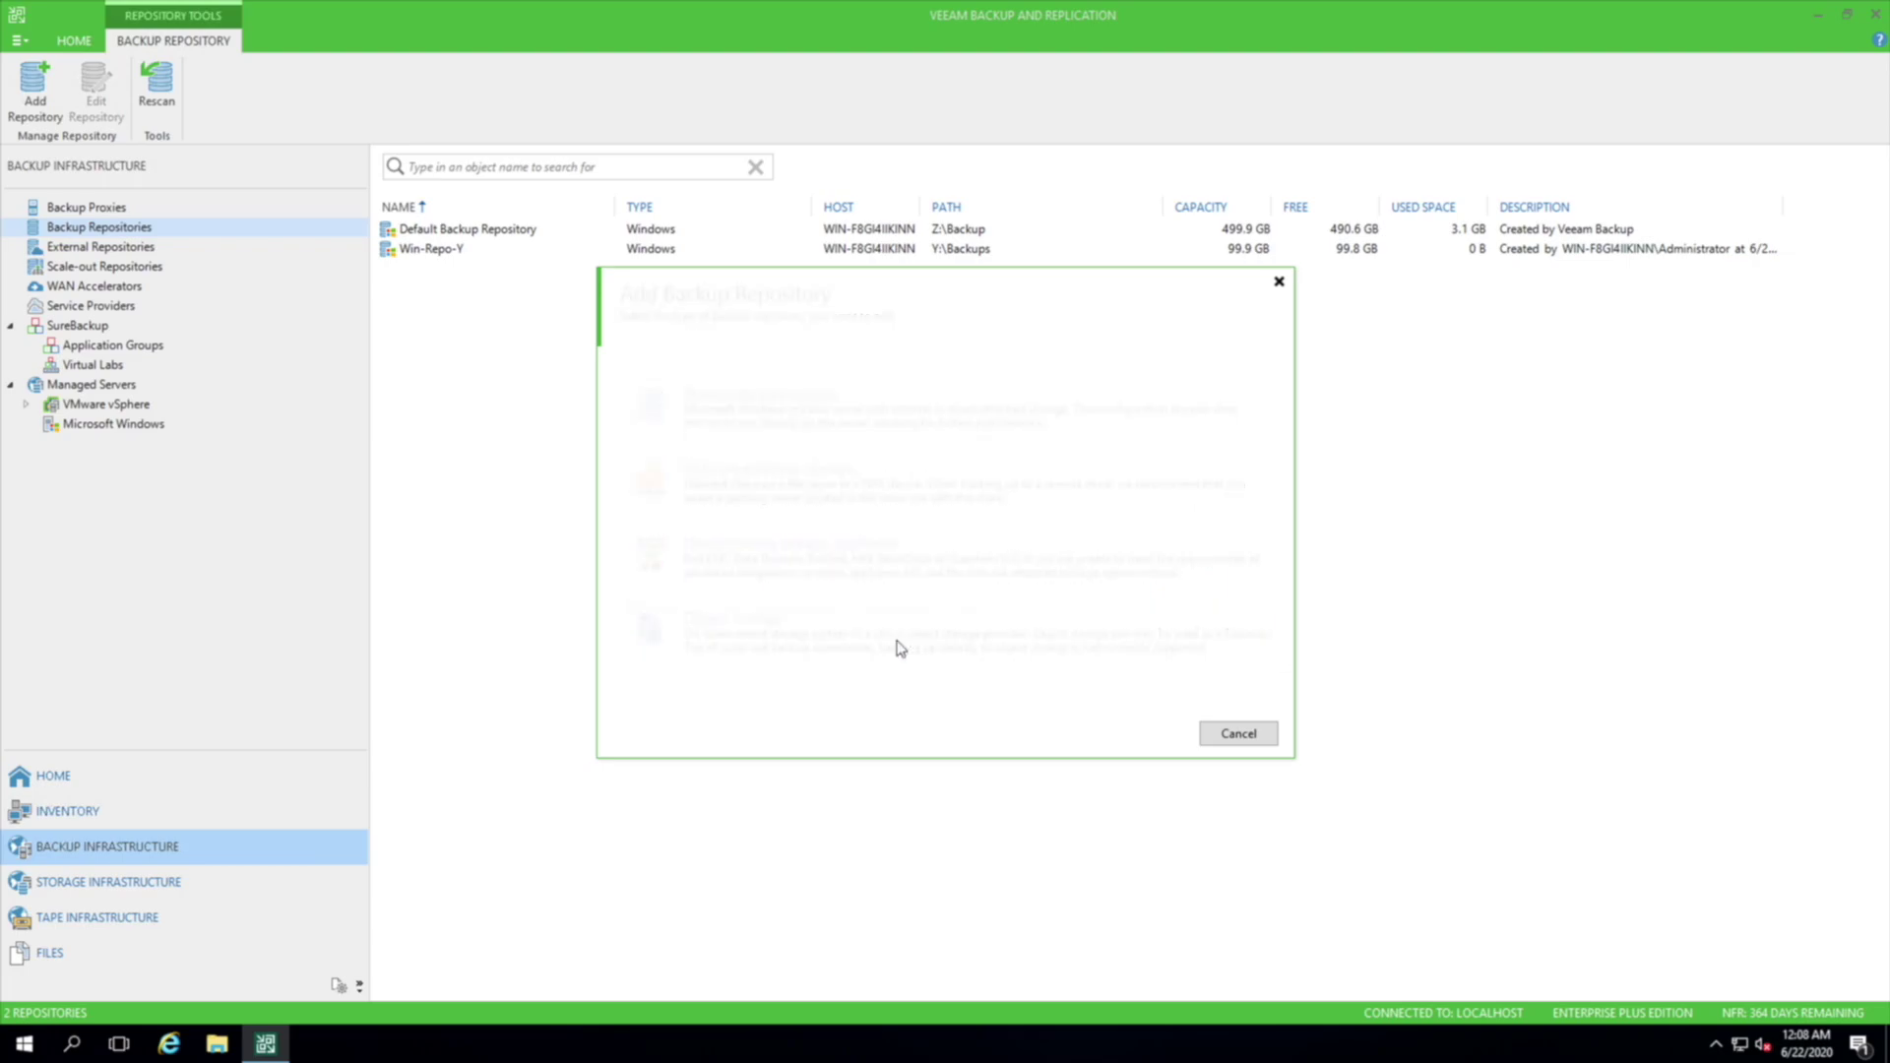
pyautogui.click(838, 403)
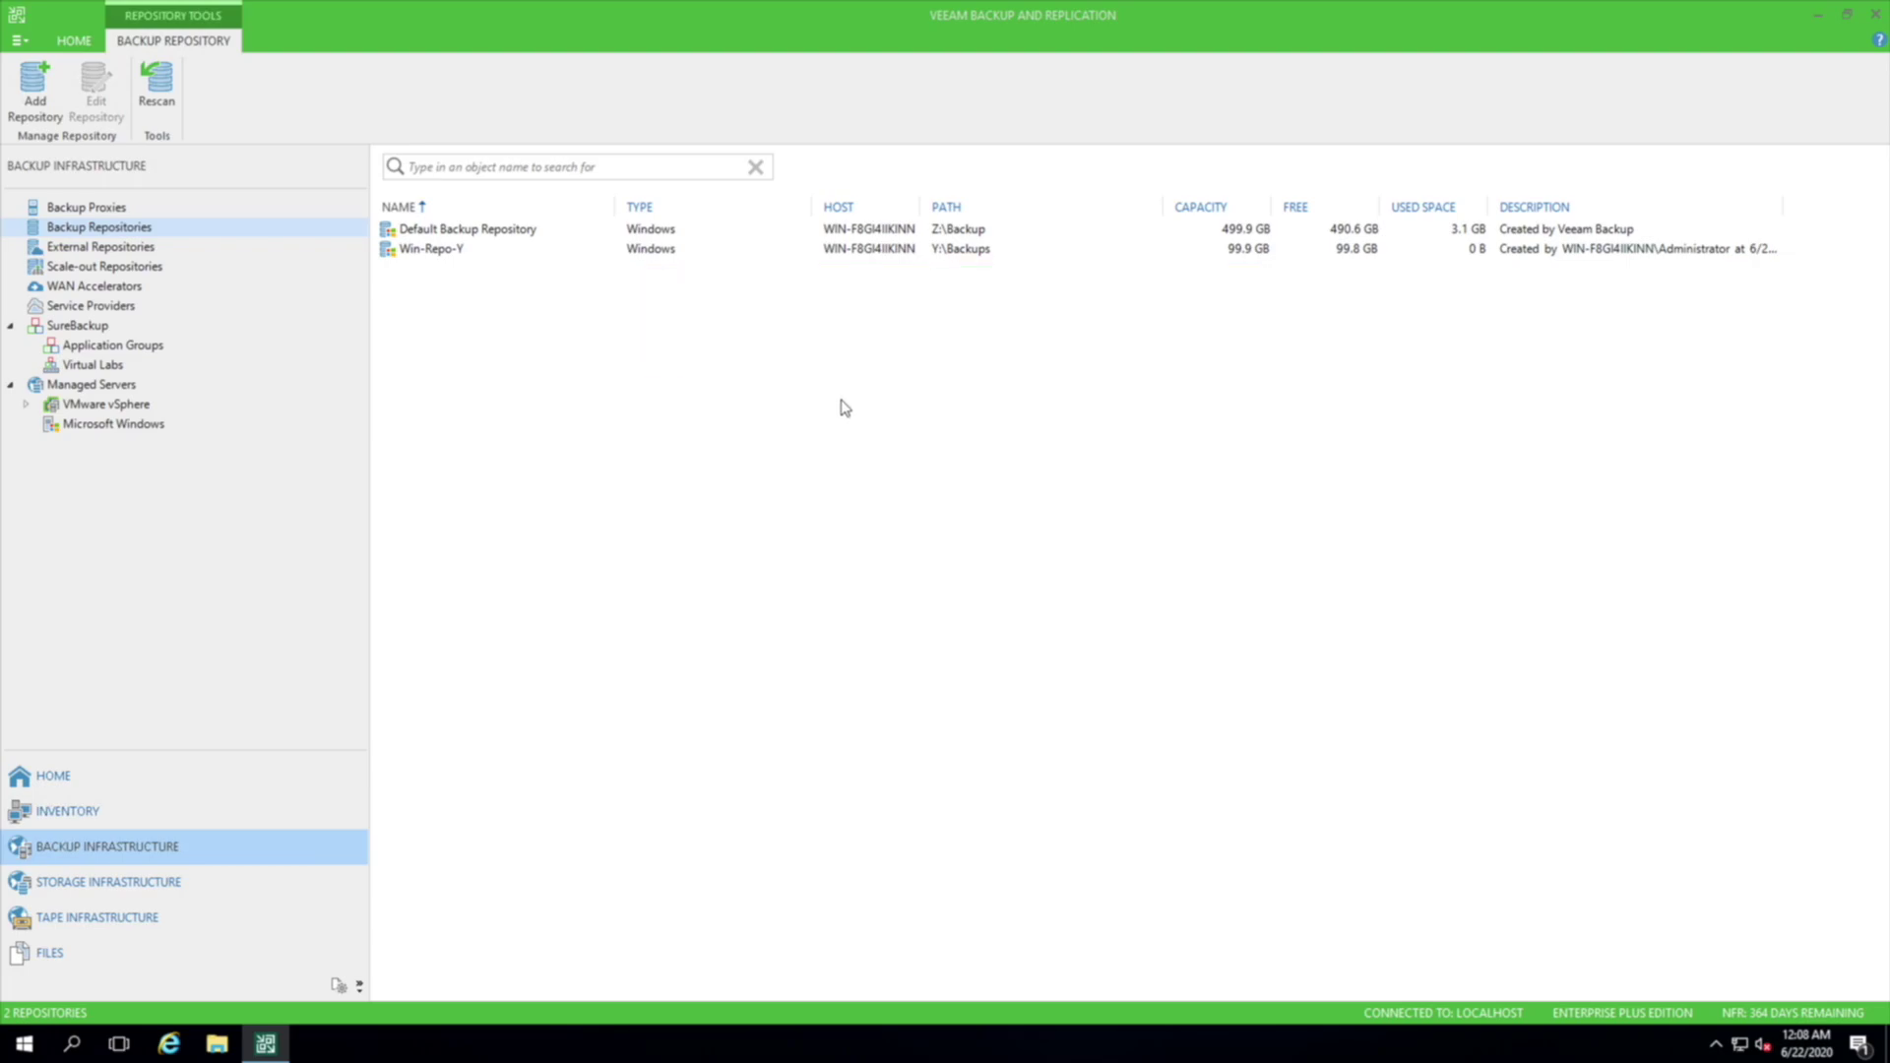
pyautogui.write('Tardigrade')
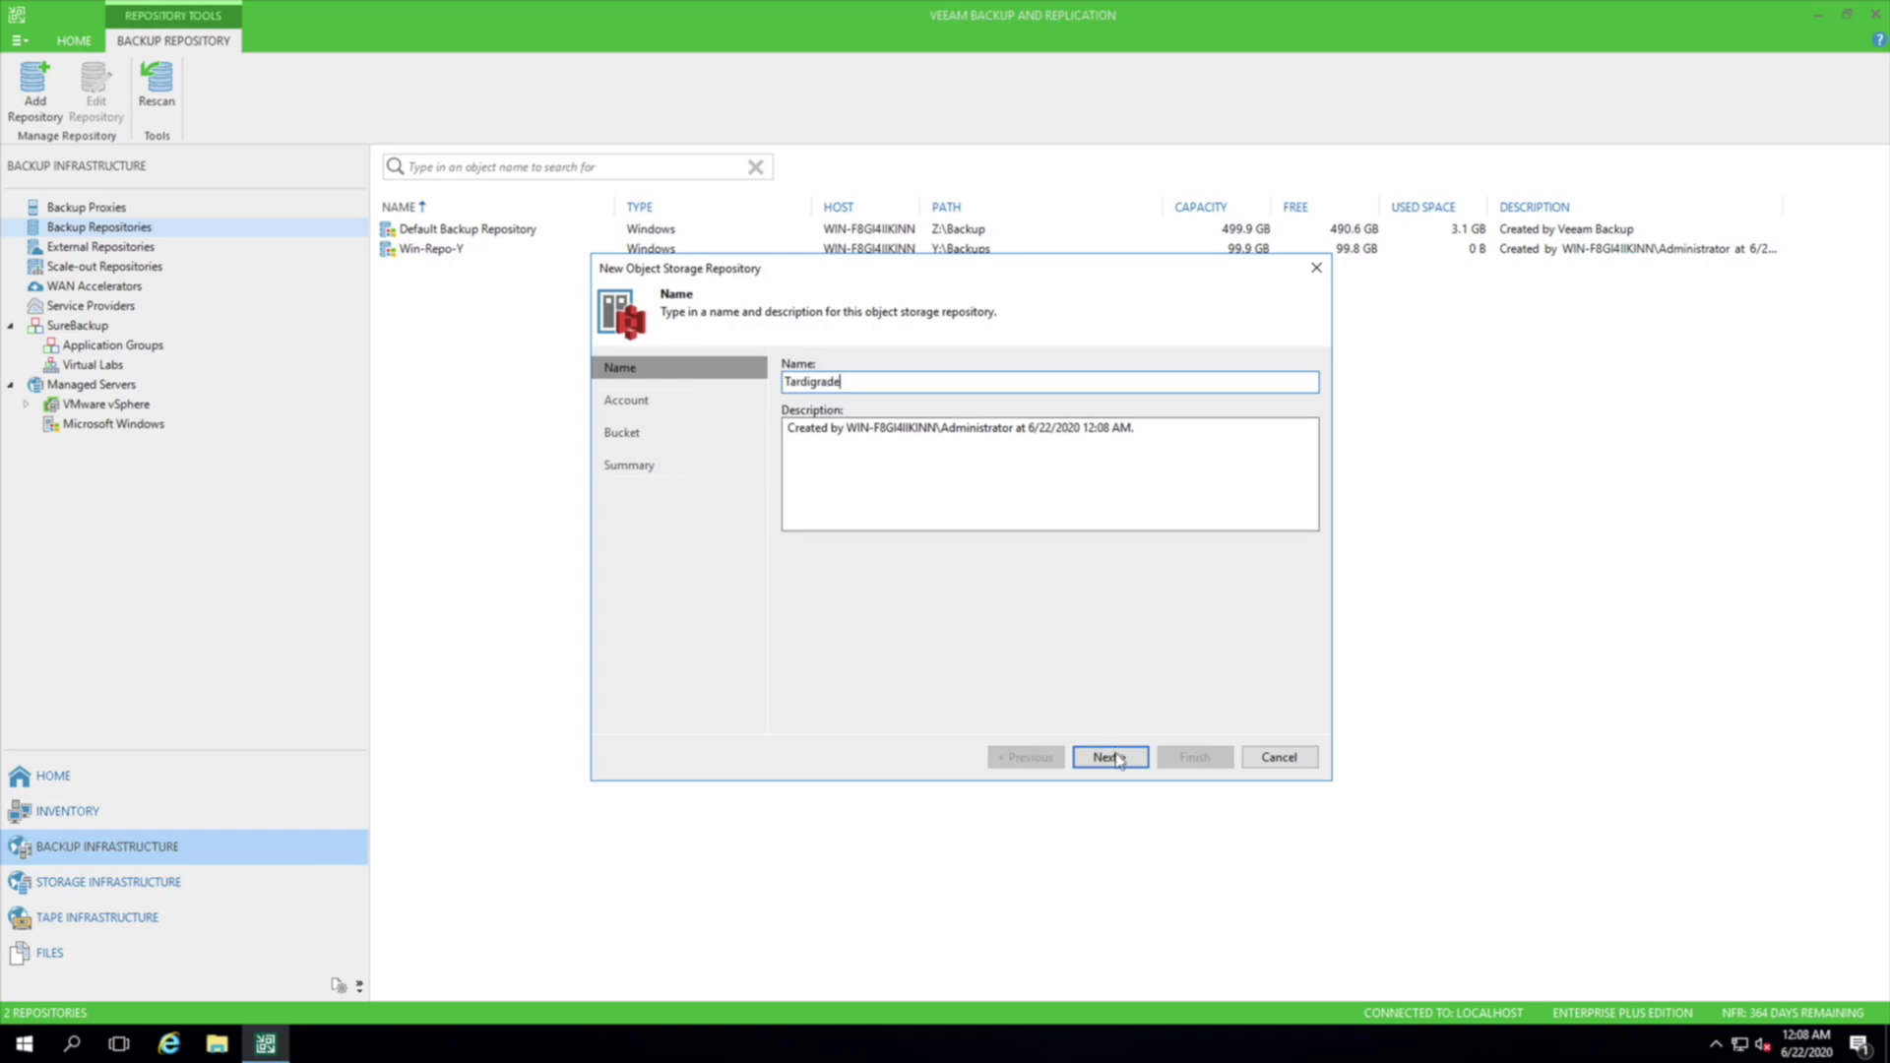
pyautogui.click(1110, 758)
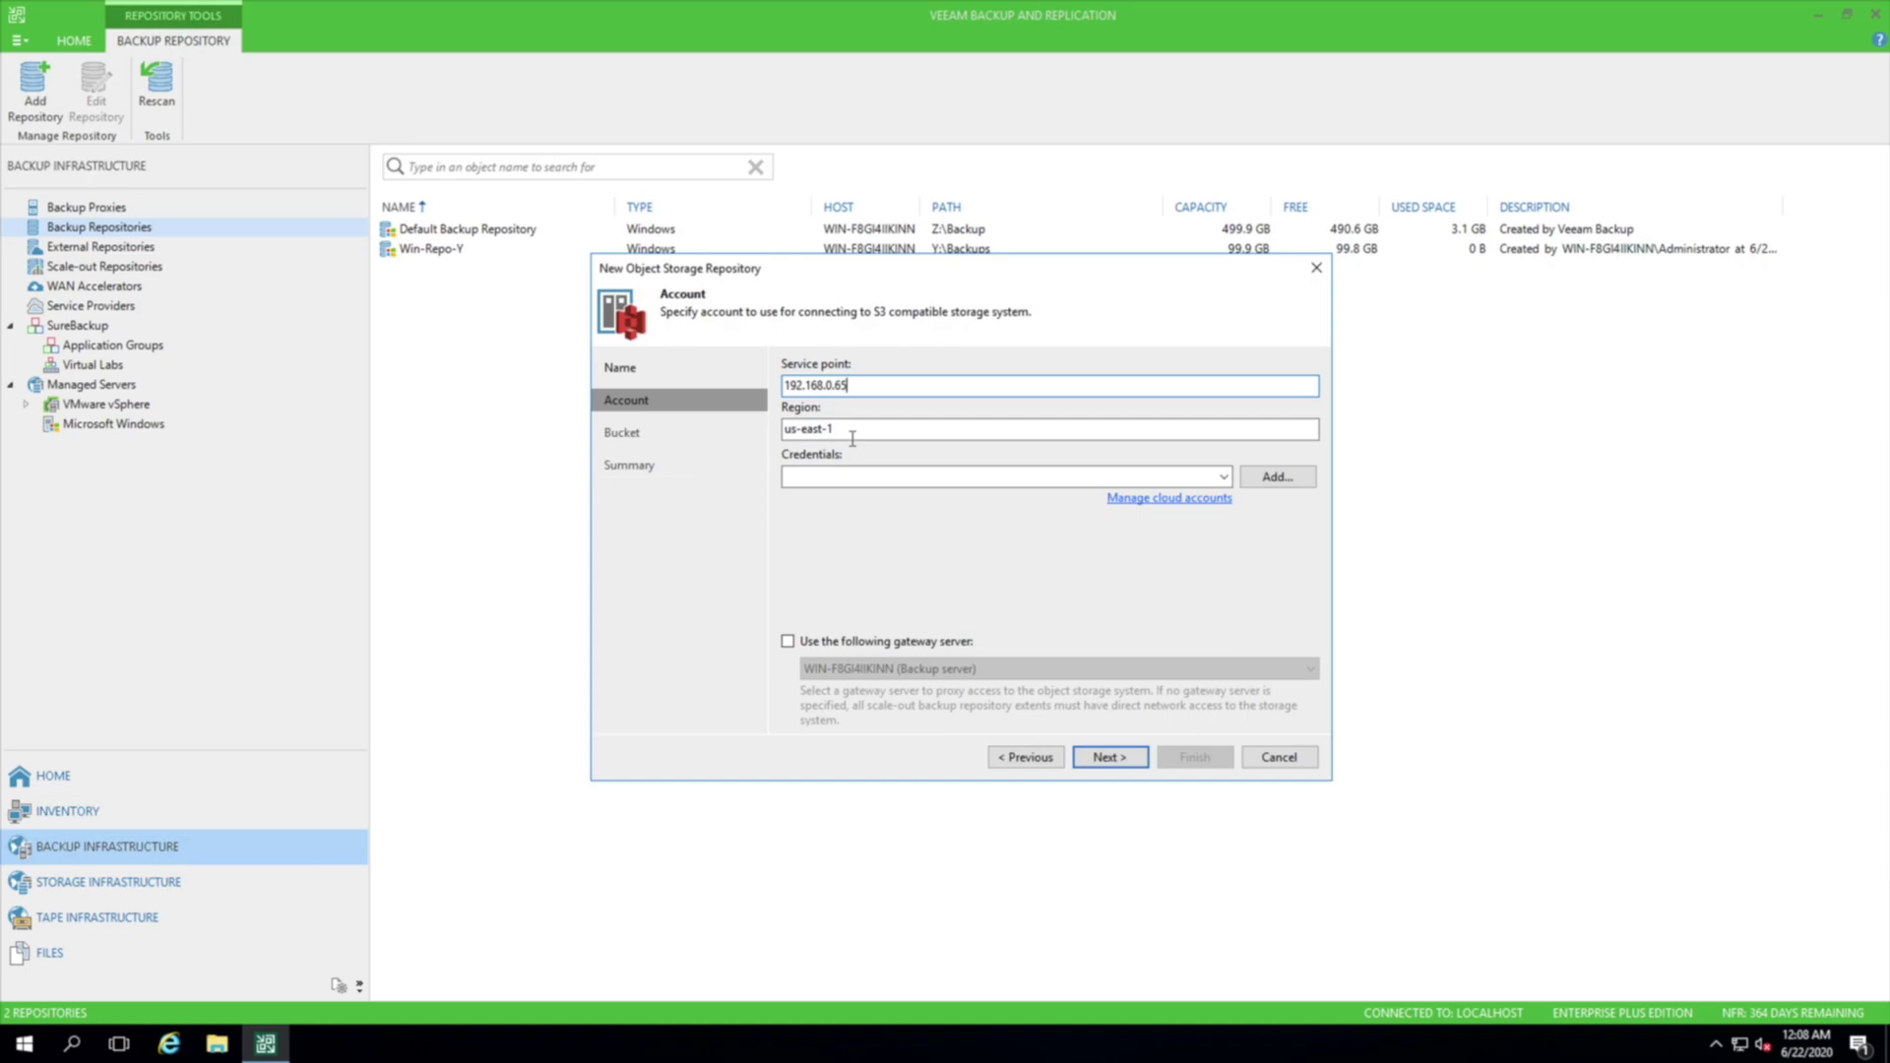
# Step: Select the saved account credentials and accept the server certificate
pyautogui.moveTo(849, 431); pyautogui.dragTo(776, 424)
pyautogui.click(872, 477)
pyautogui.click(872, 495)
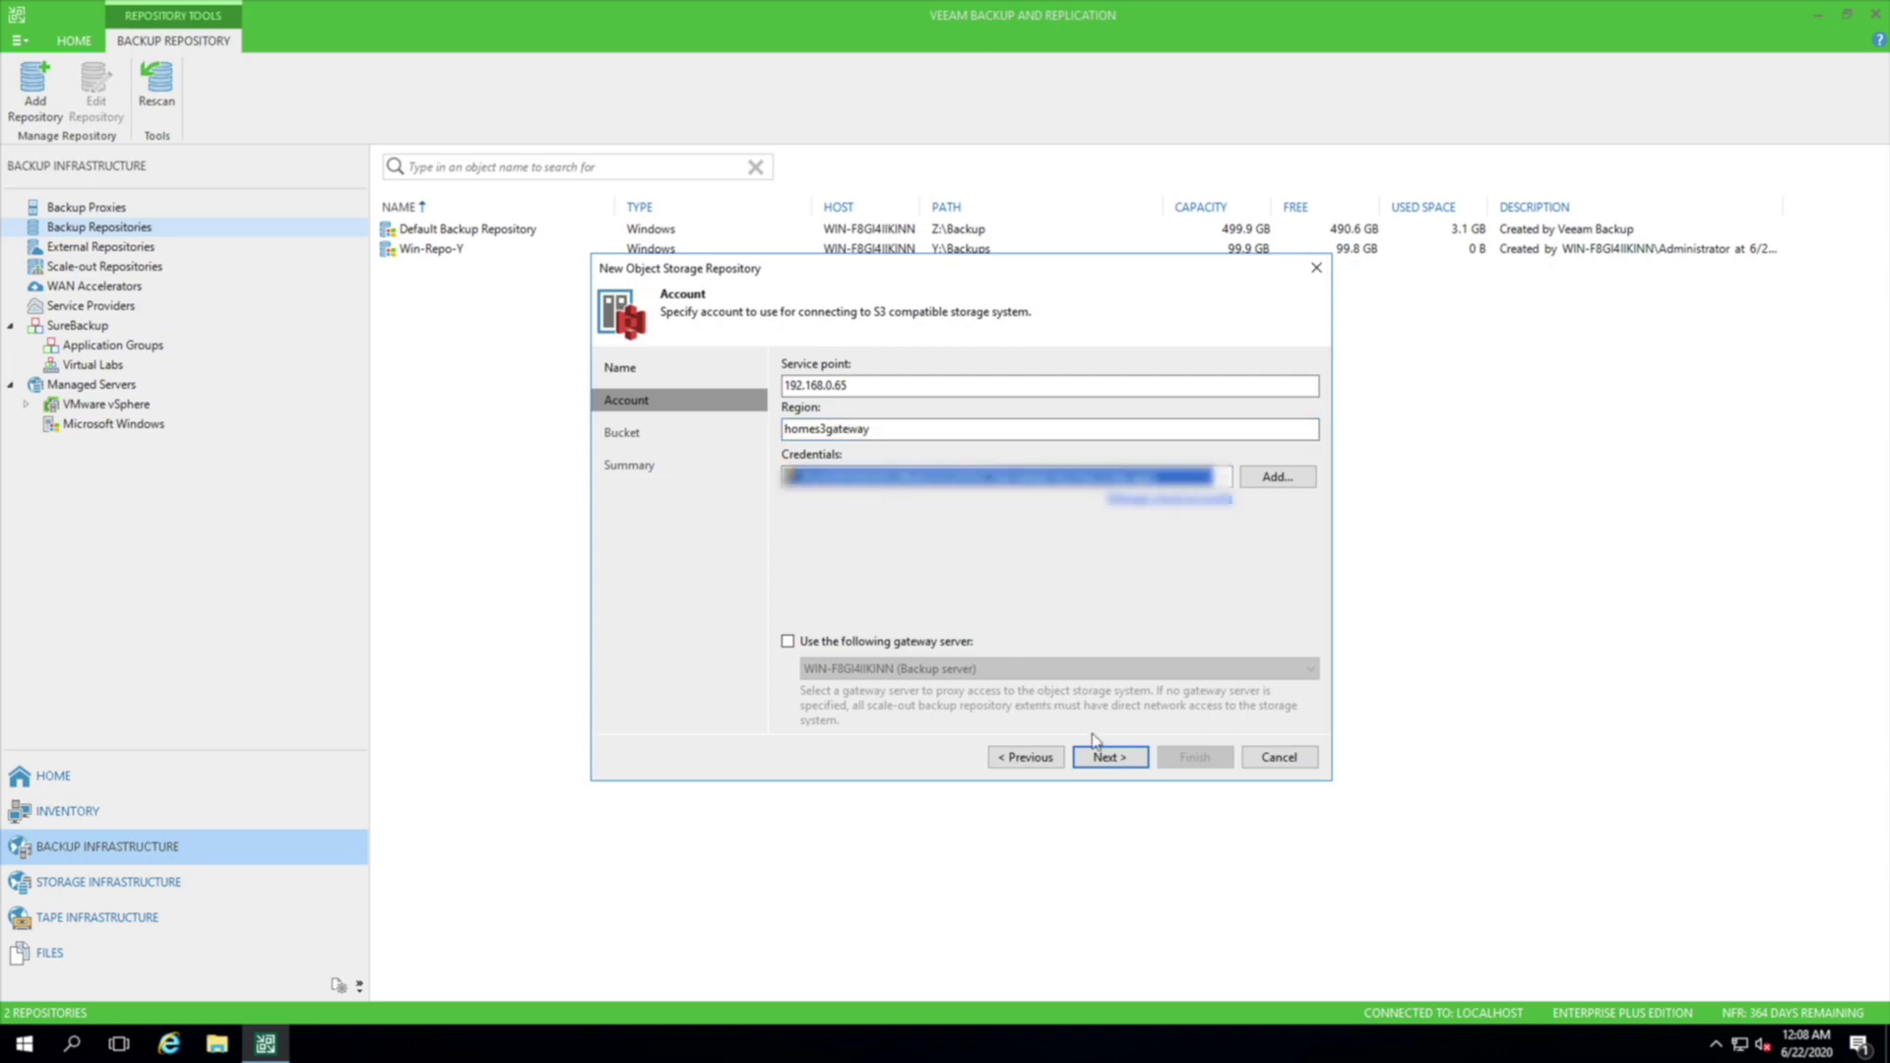
pyautogui.click(1128, 760)
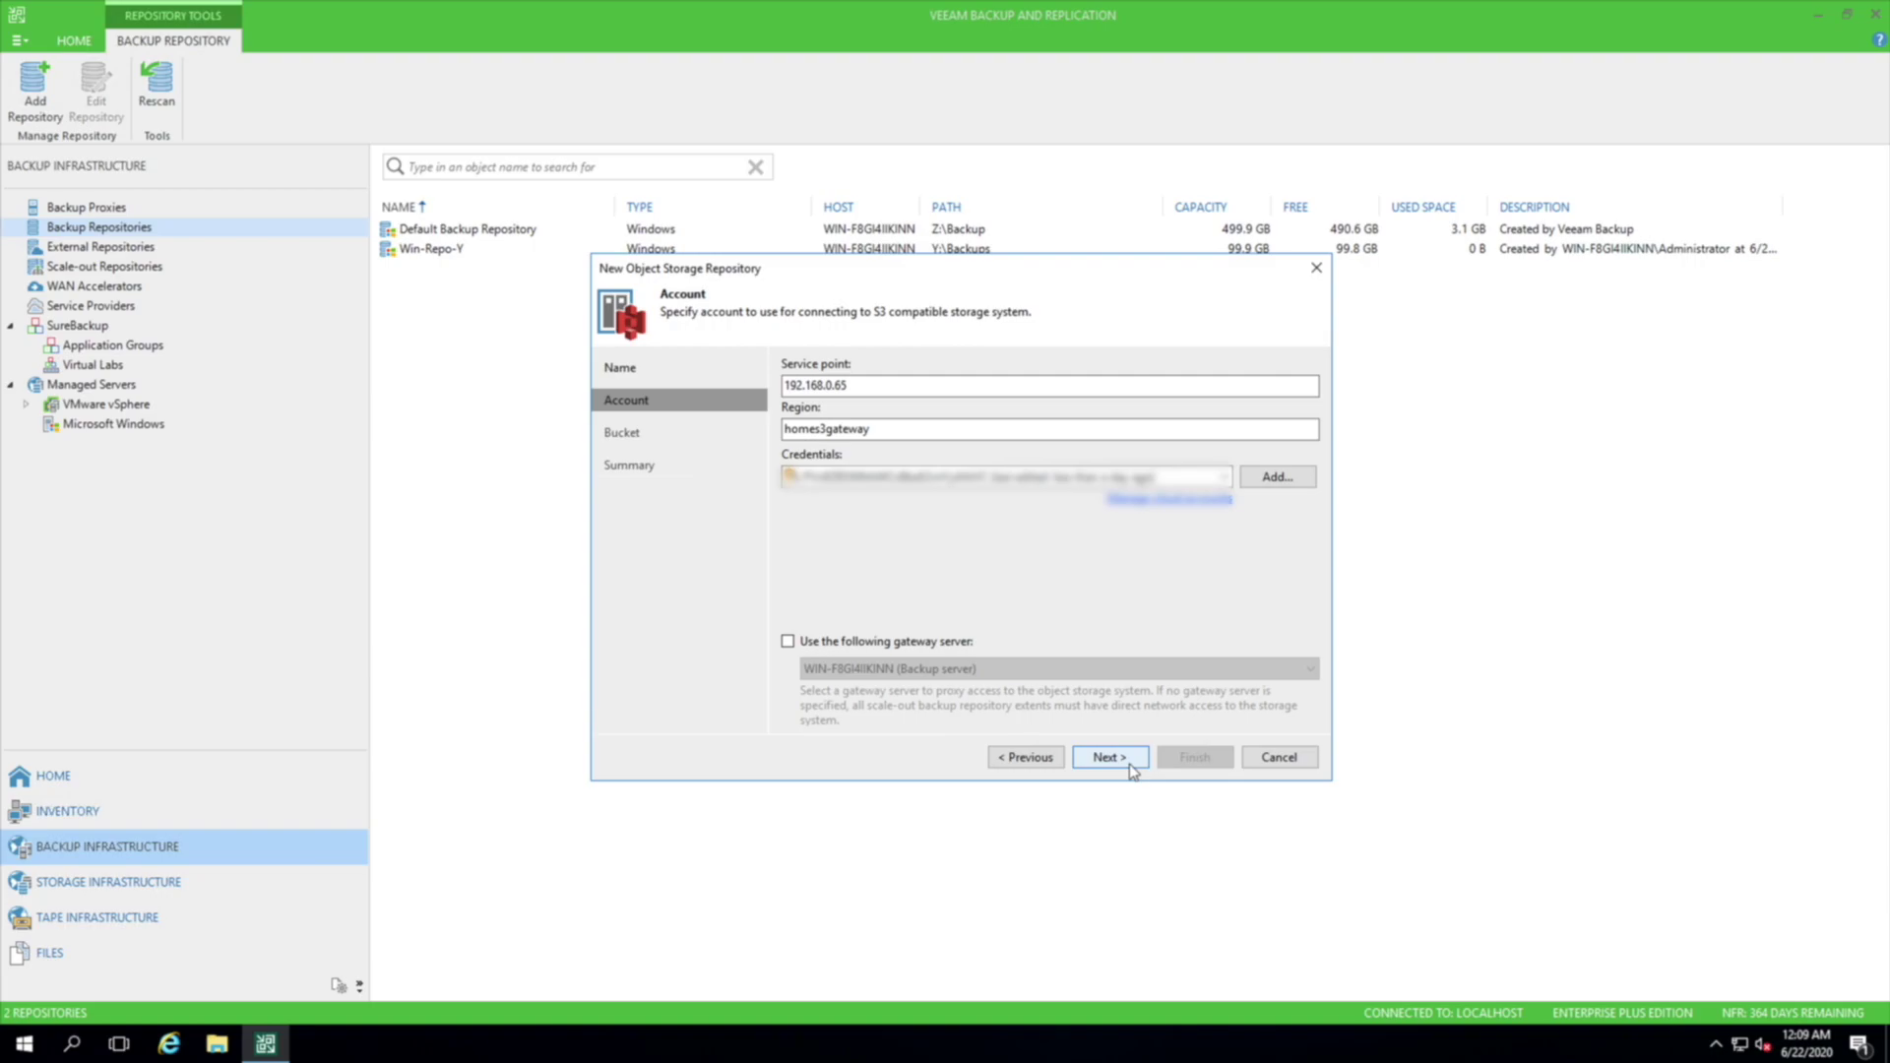
pyautogui.click(1014, 567)
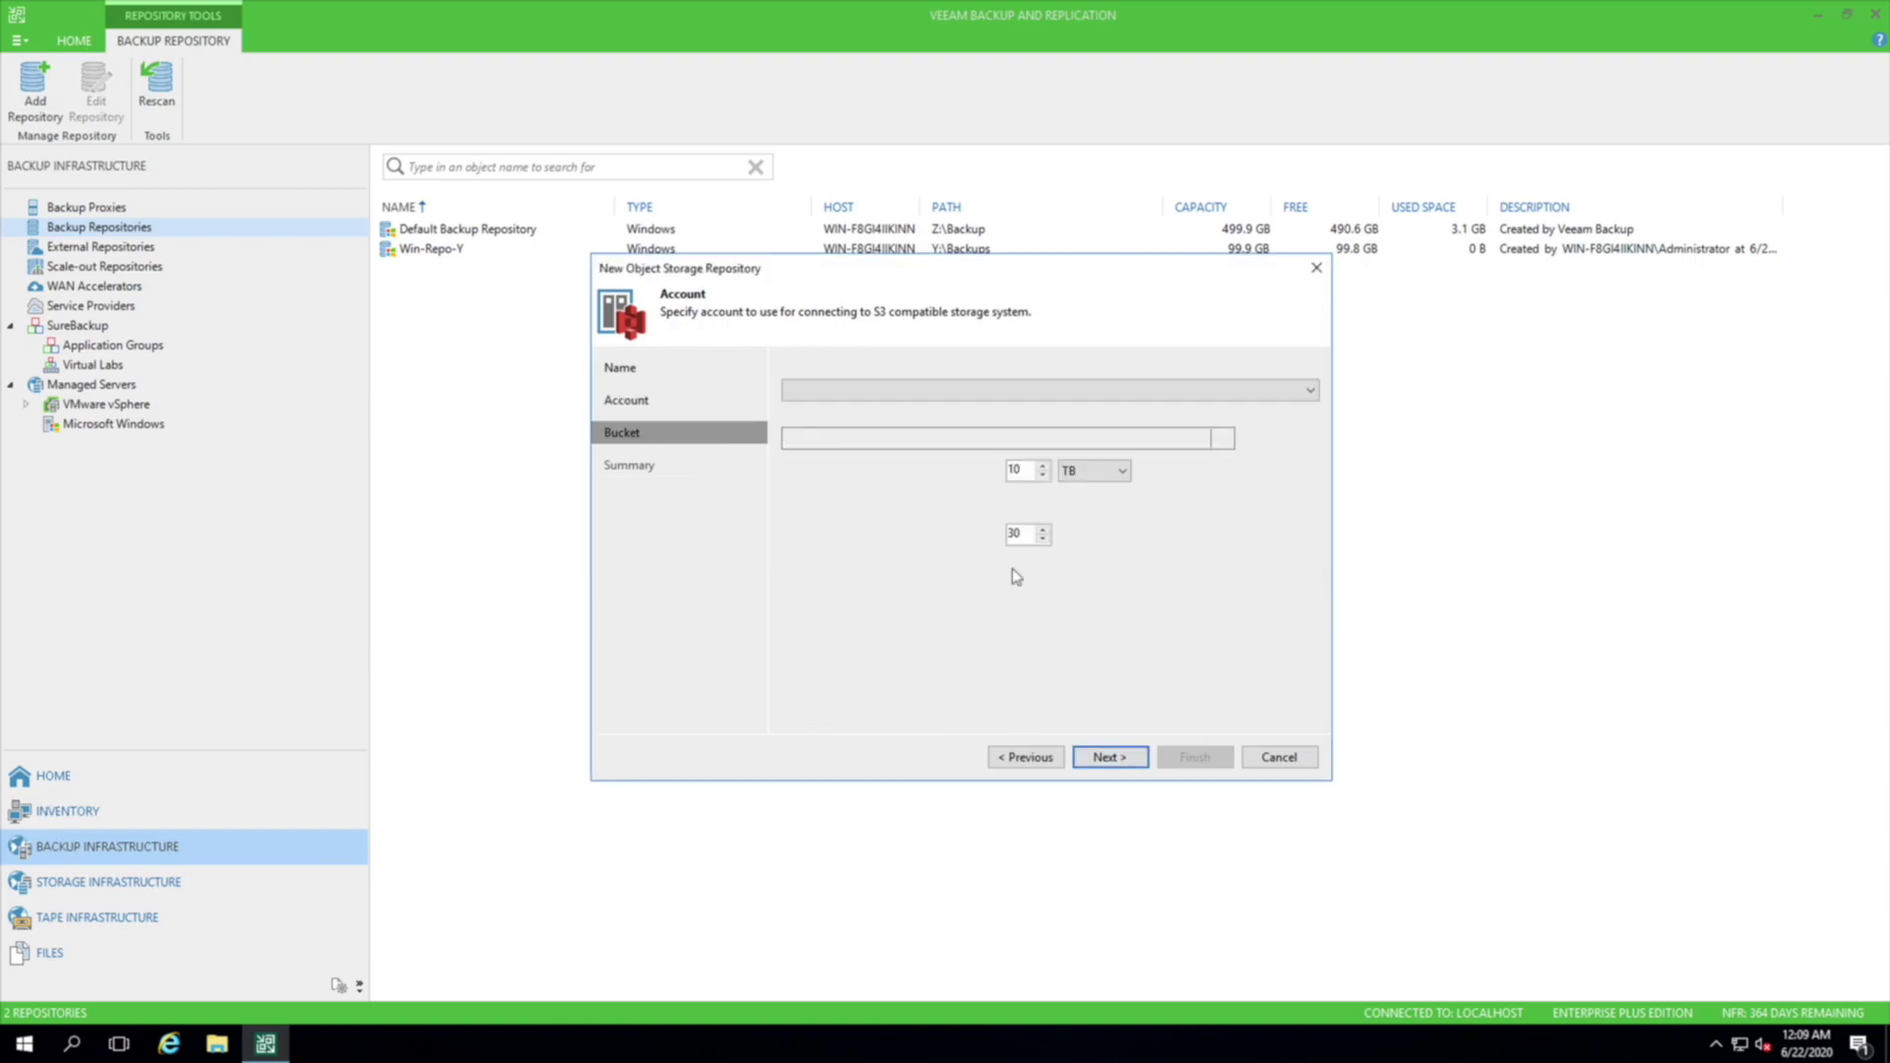
# Step: Set the repository folder to Backup in bucket cchowbucket and finish the wizard
pyautogui.click(1131, 758)
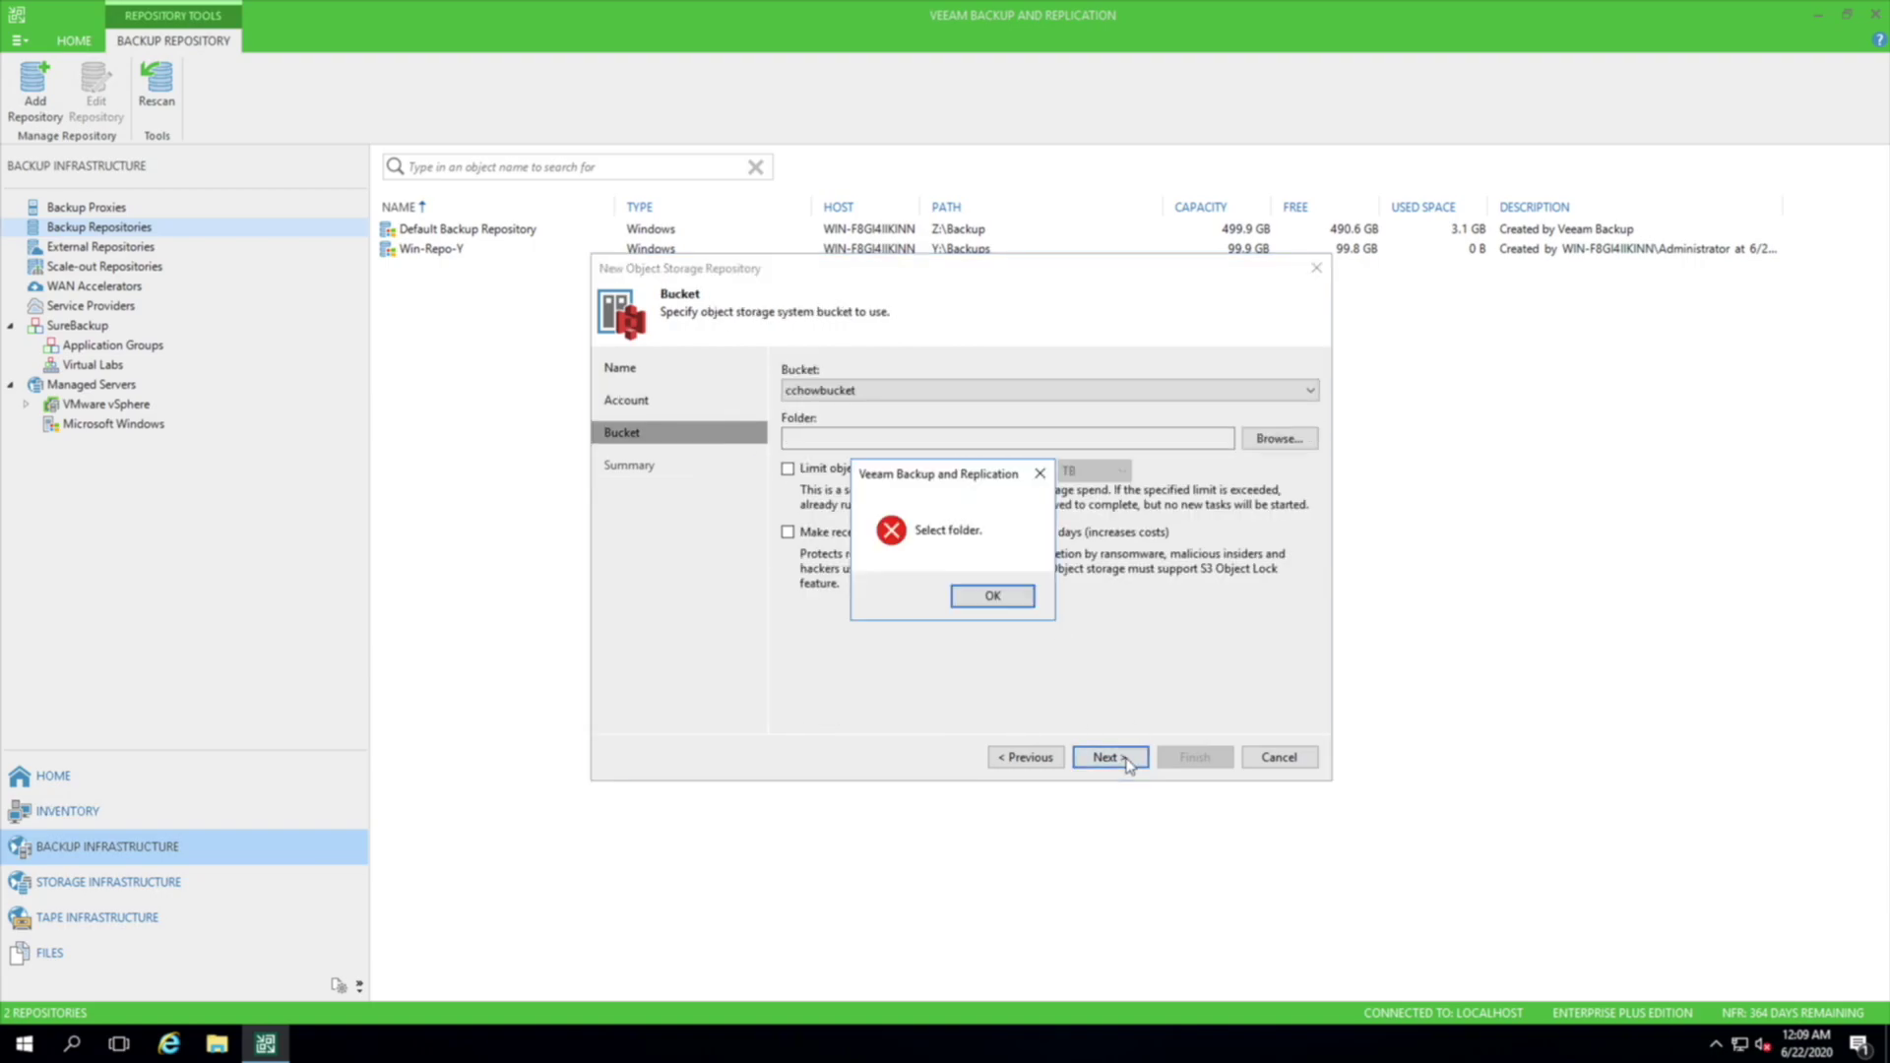
pyautogui.click(1019, 600)
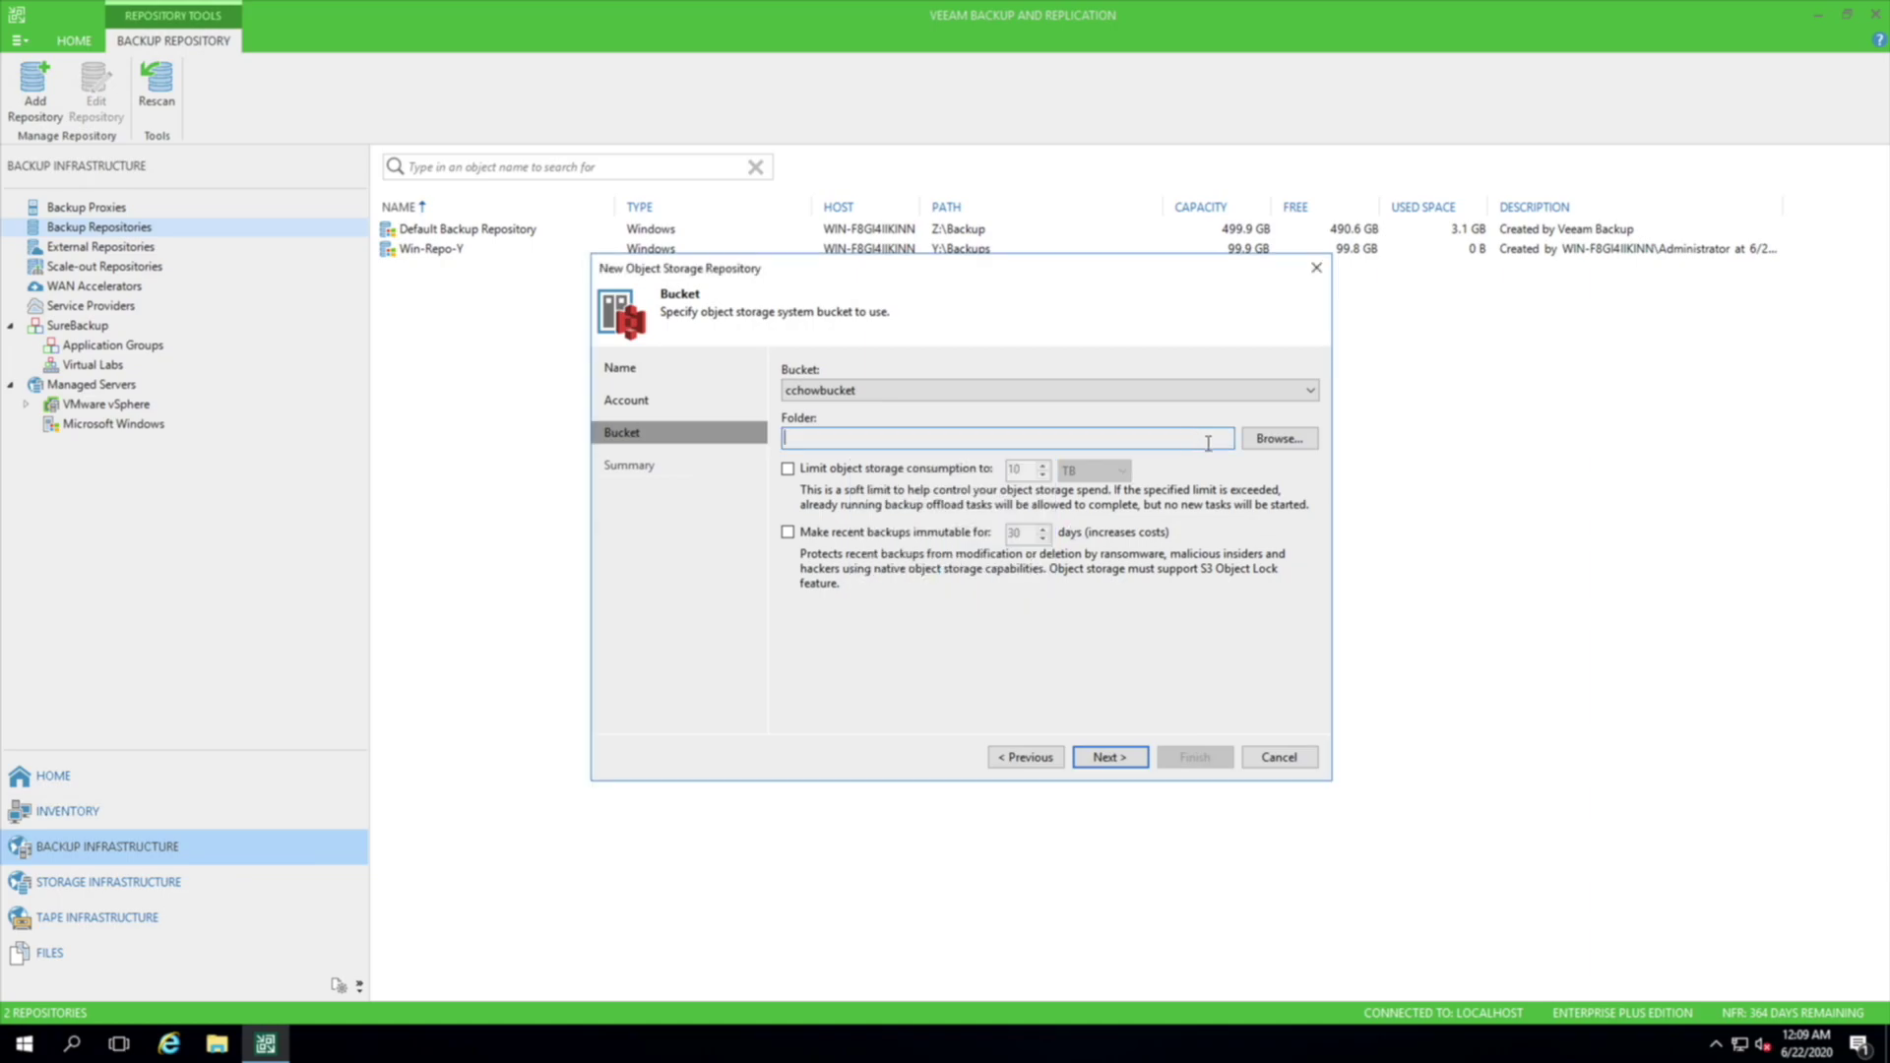
pyautogui.click(1248, 439)
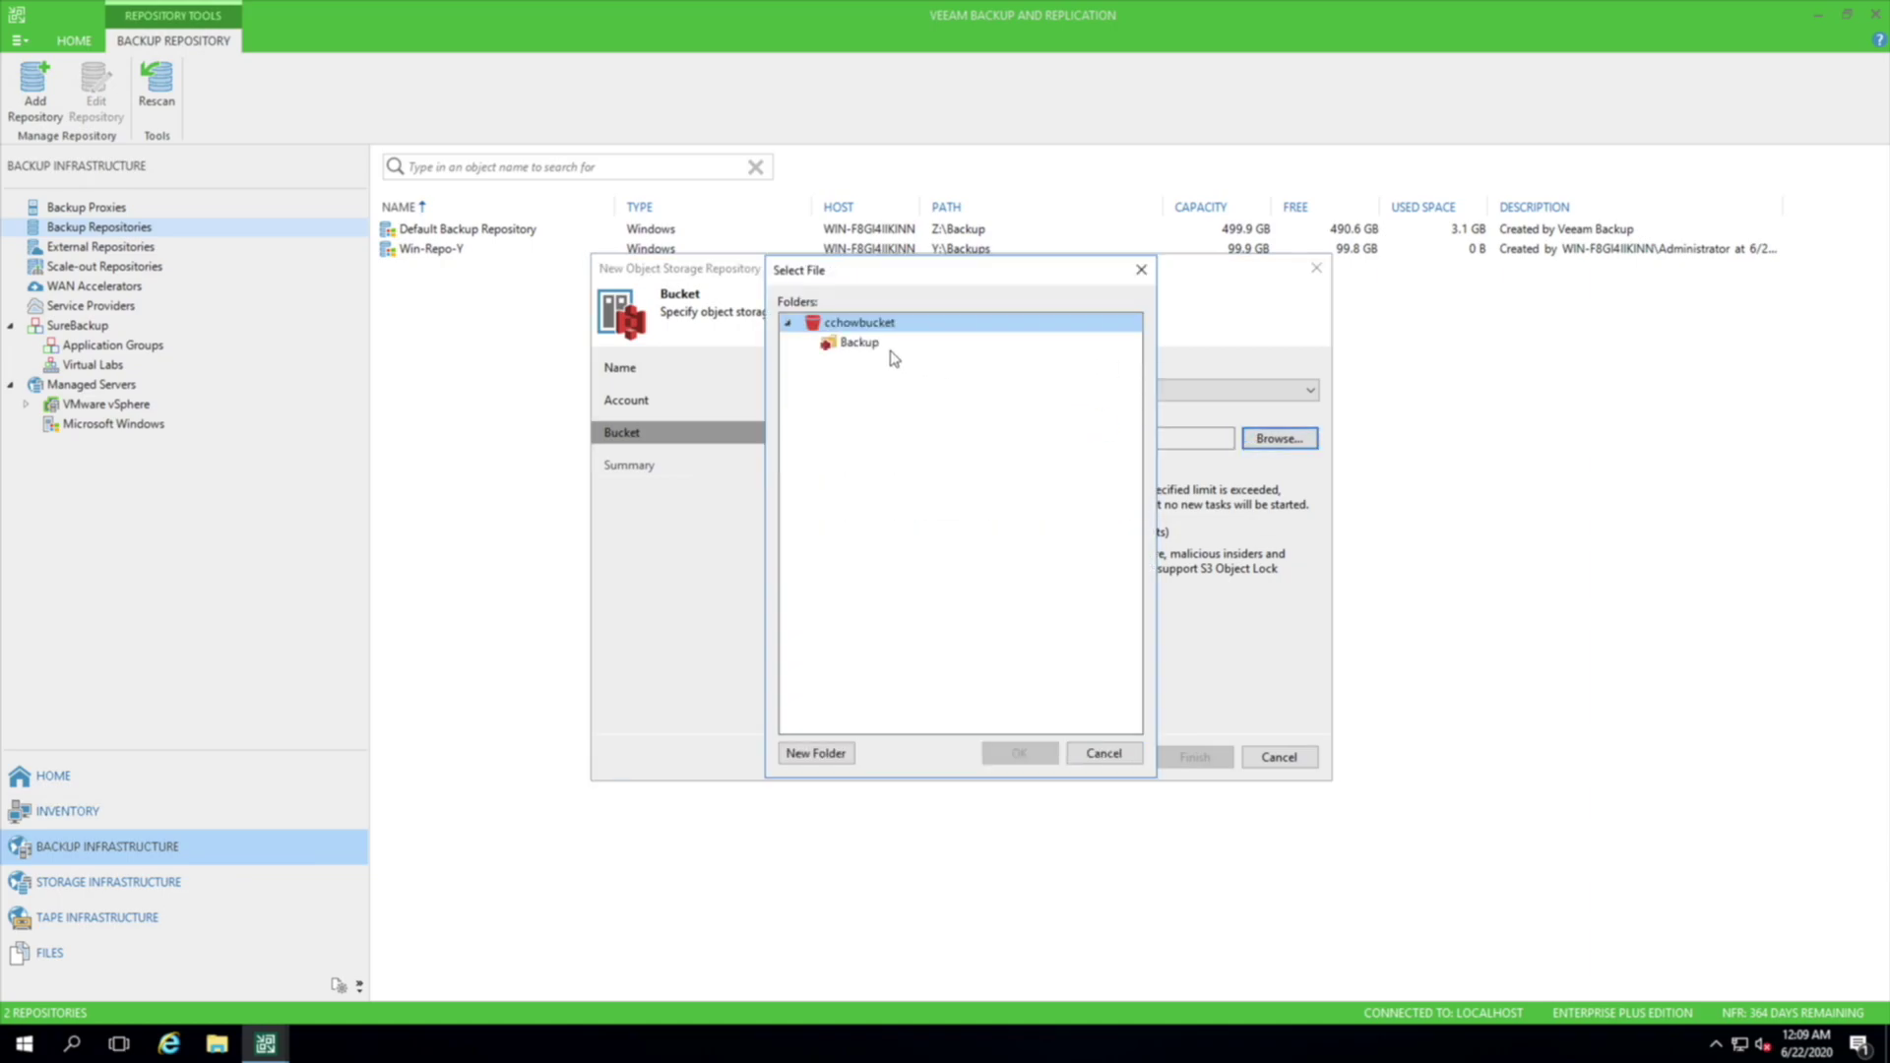
pyautogui.click(844, 345)
pyautogui.click(1034, 750)
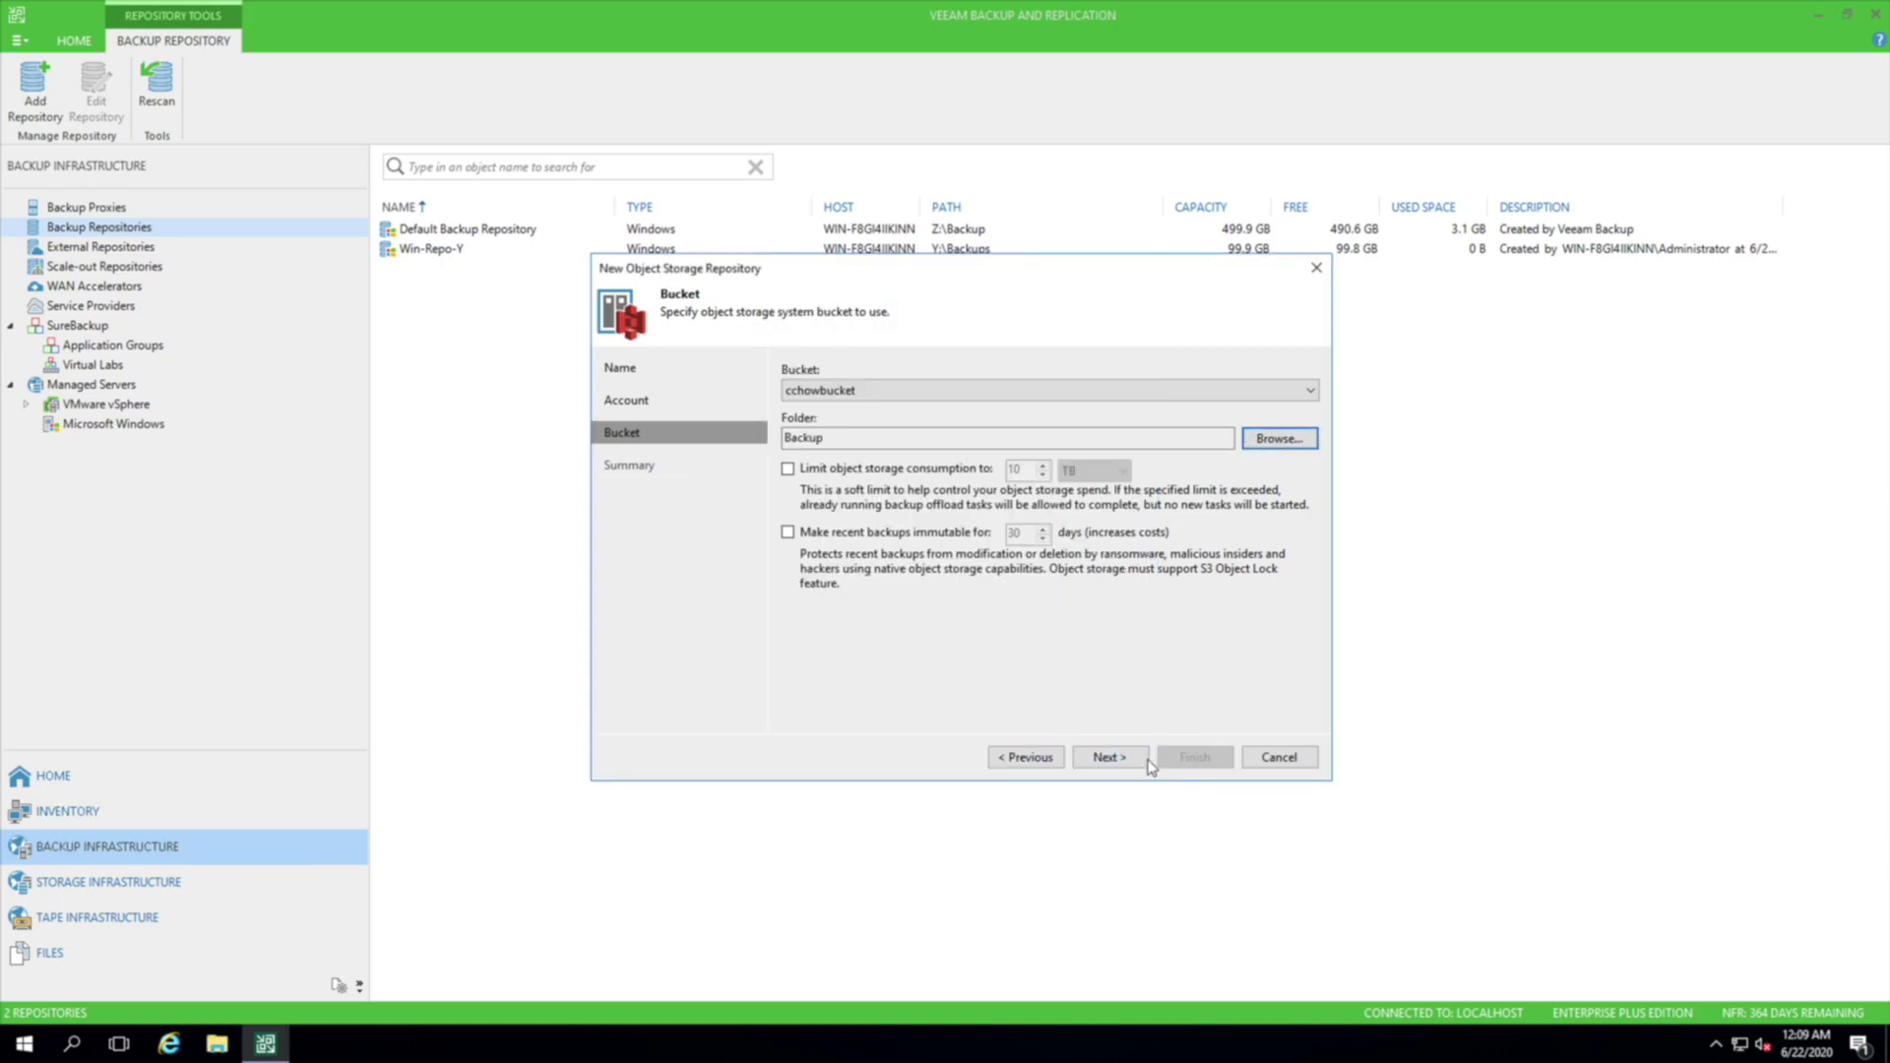
pyautogui.click(1132, 757)
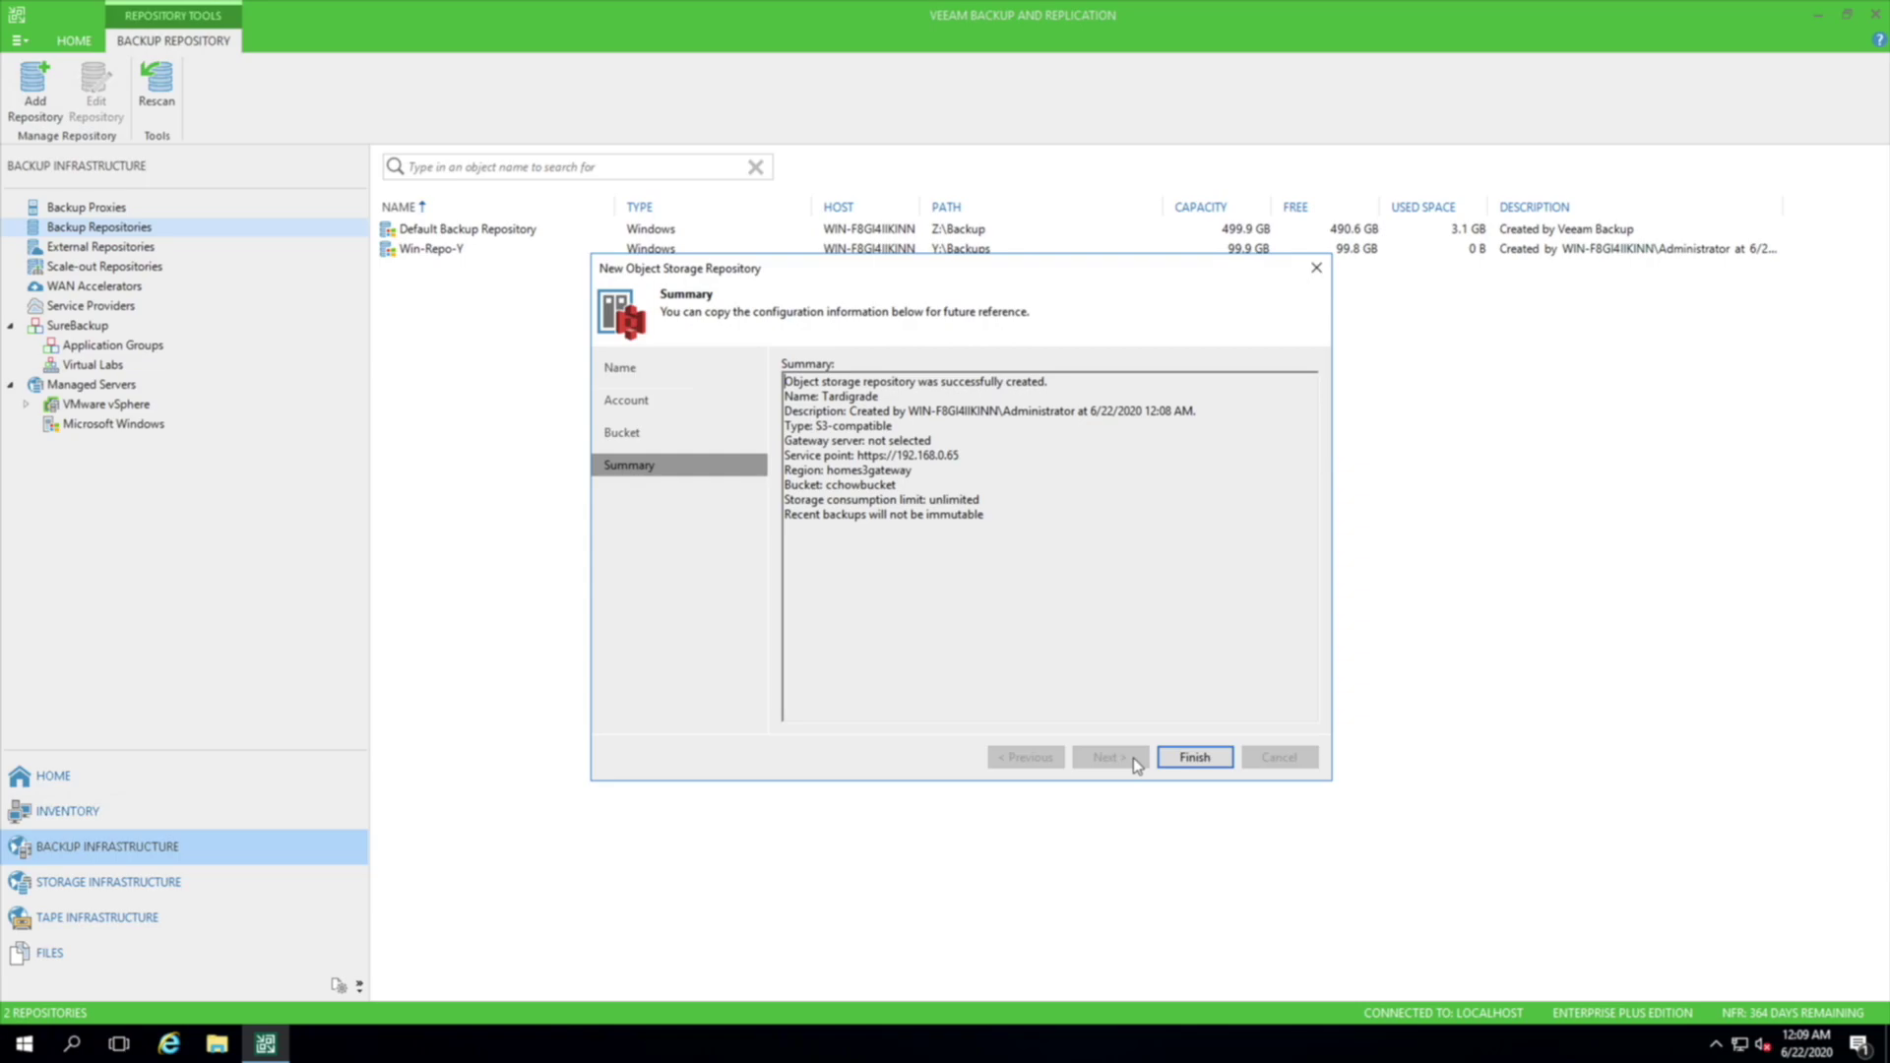
pyautogui.click(1193, 758)
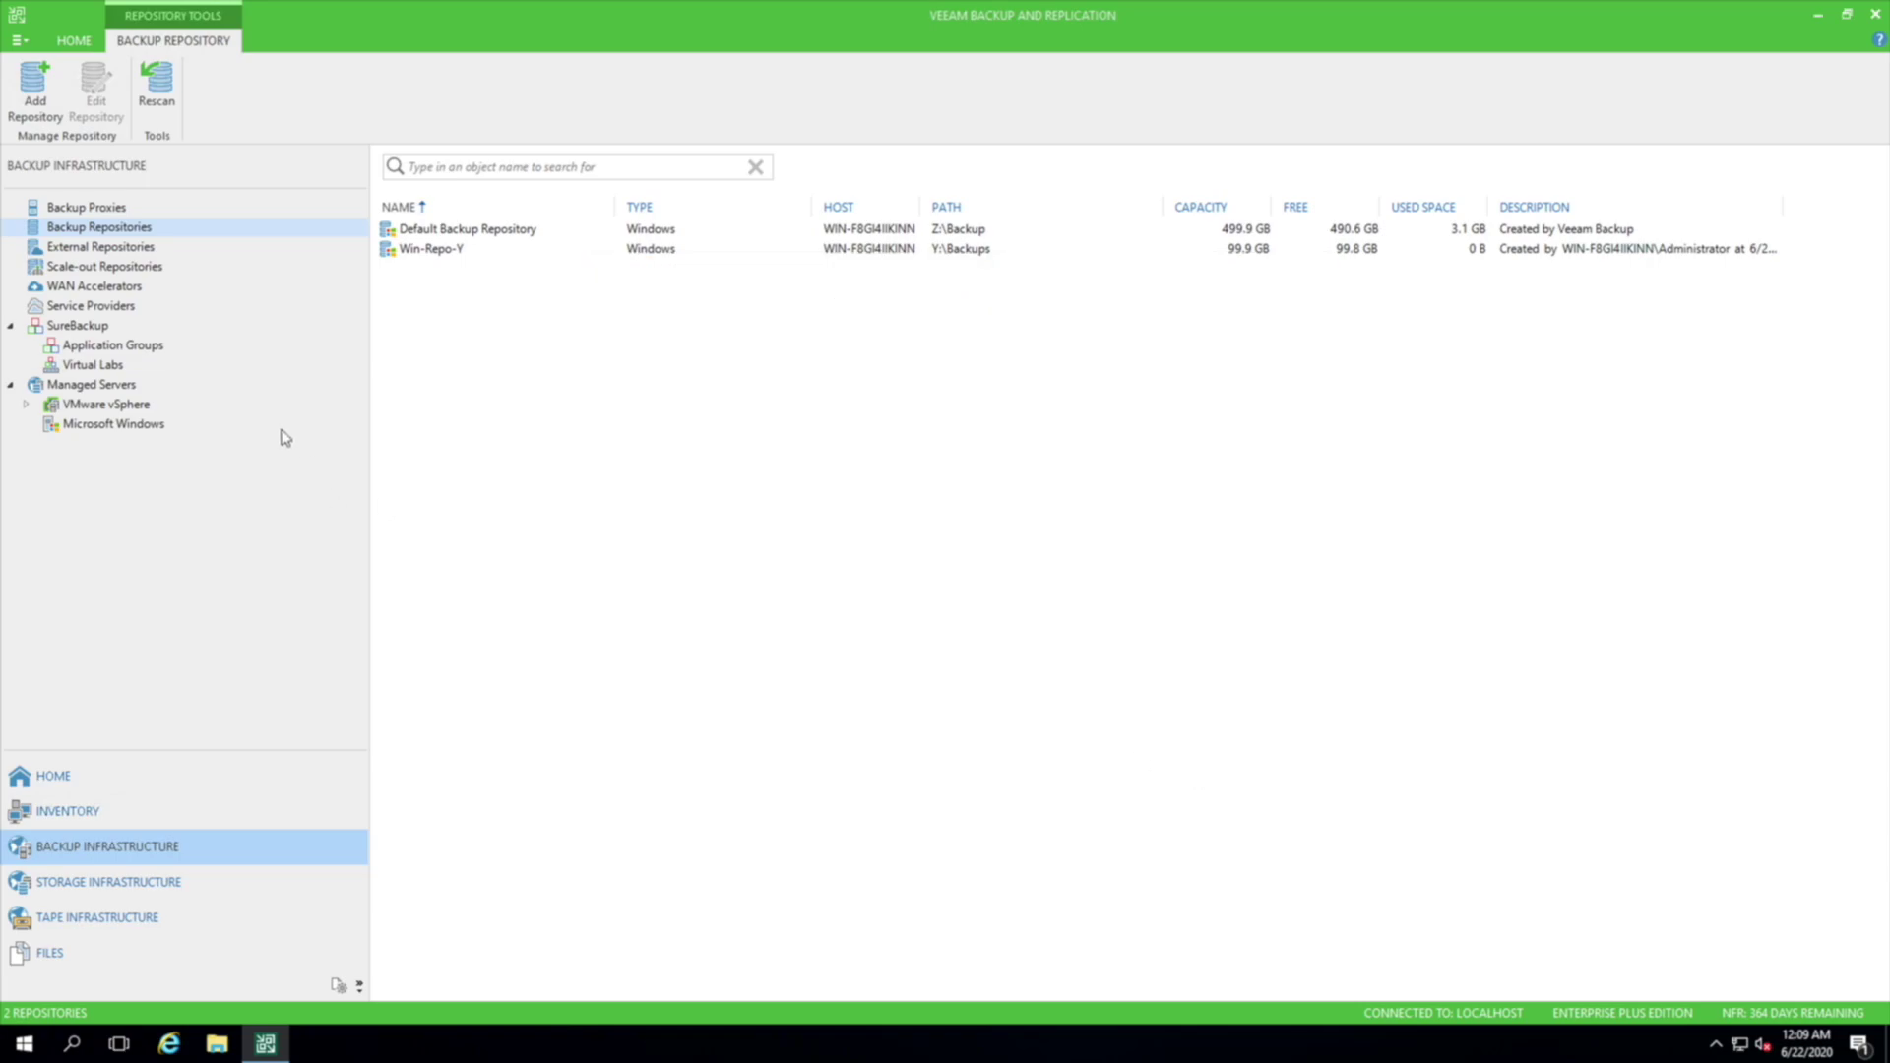
# Step: Create a scale-out backup repository with the default name and Win-Repo-Y as its performance extent
pyautogui.click(139, 269)
pyautogui.rightClick(137, 269)
pyautogui.click(197, 282)
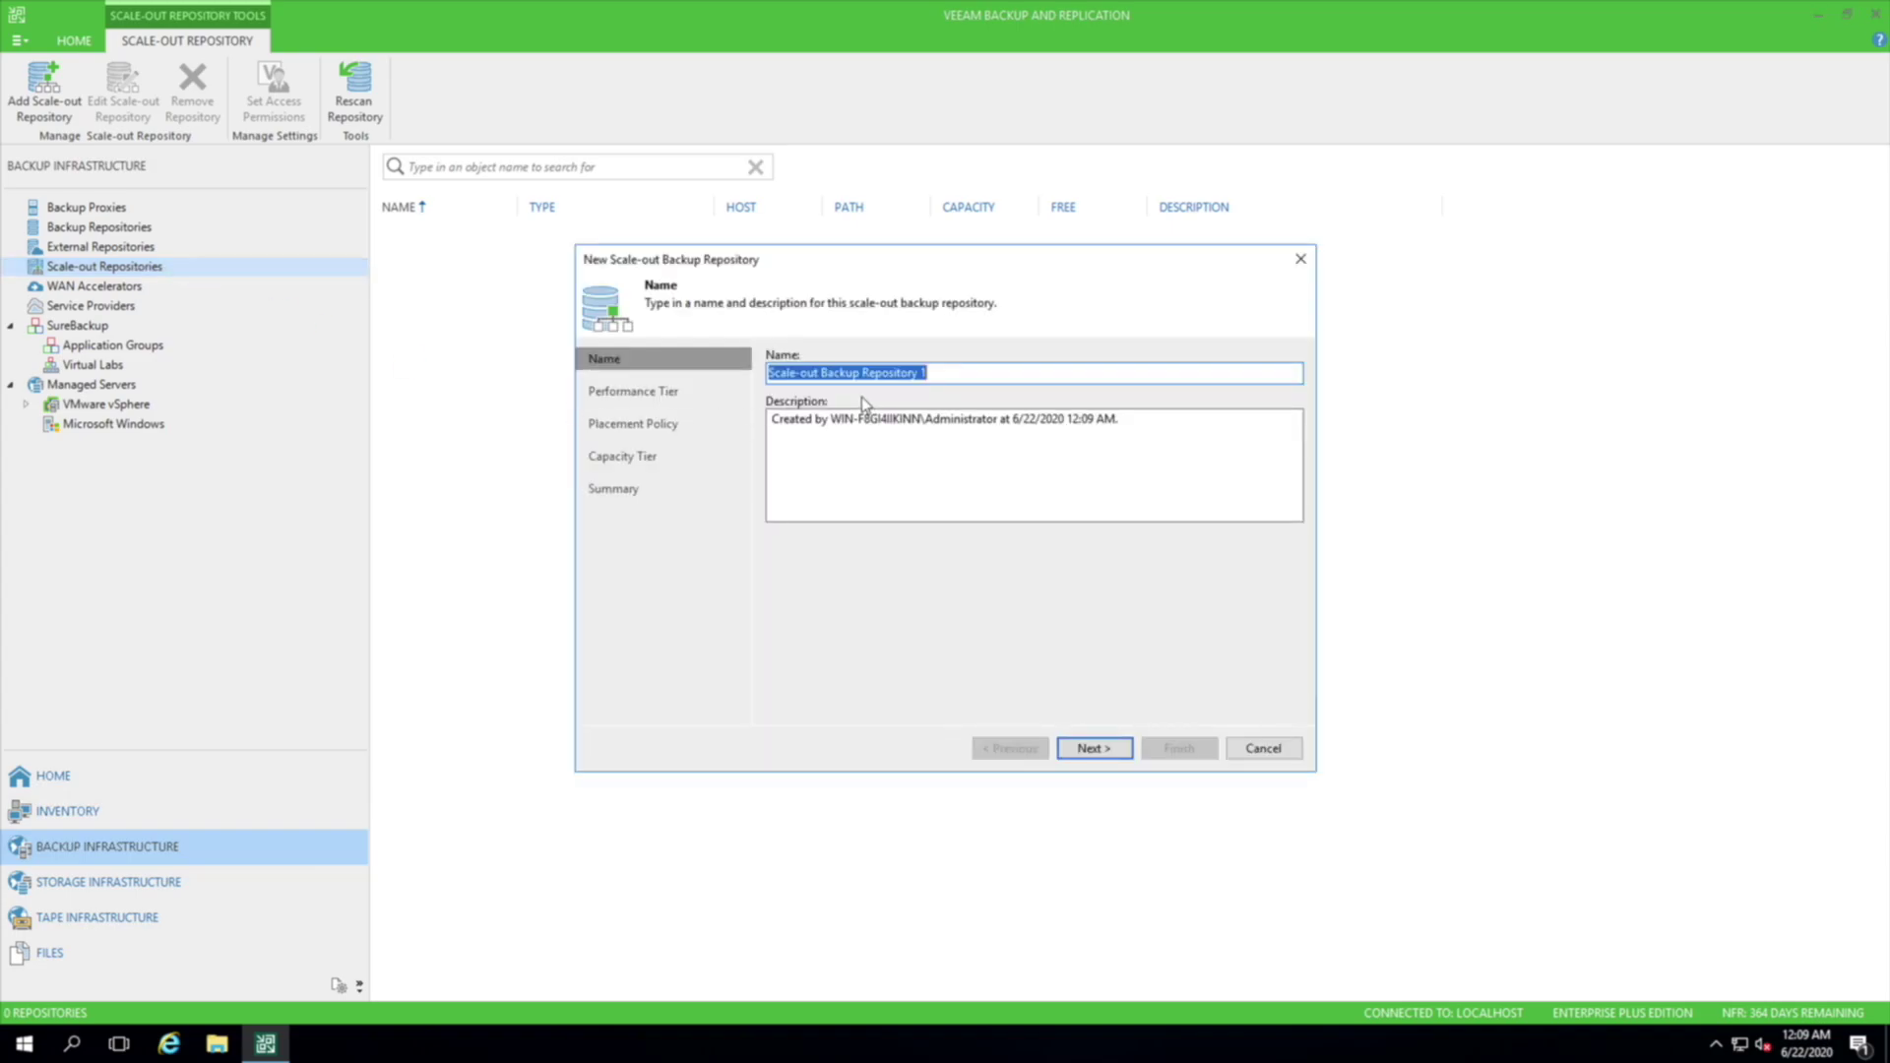
pyautogui.click(1095, 749)
pyautogui.click(1264, 378)
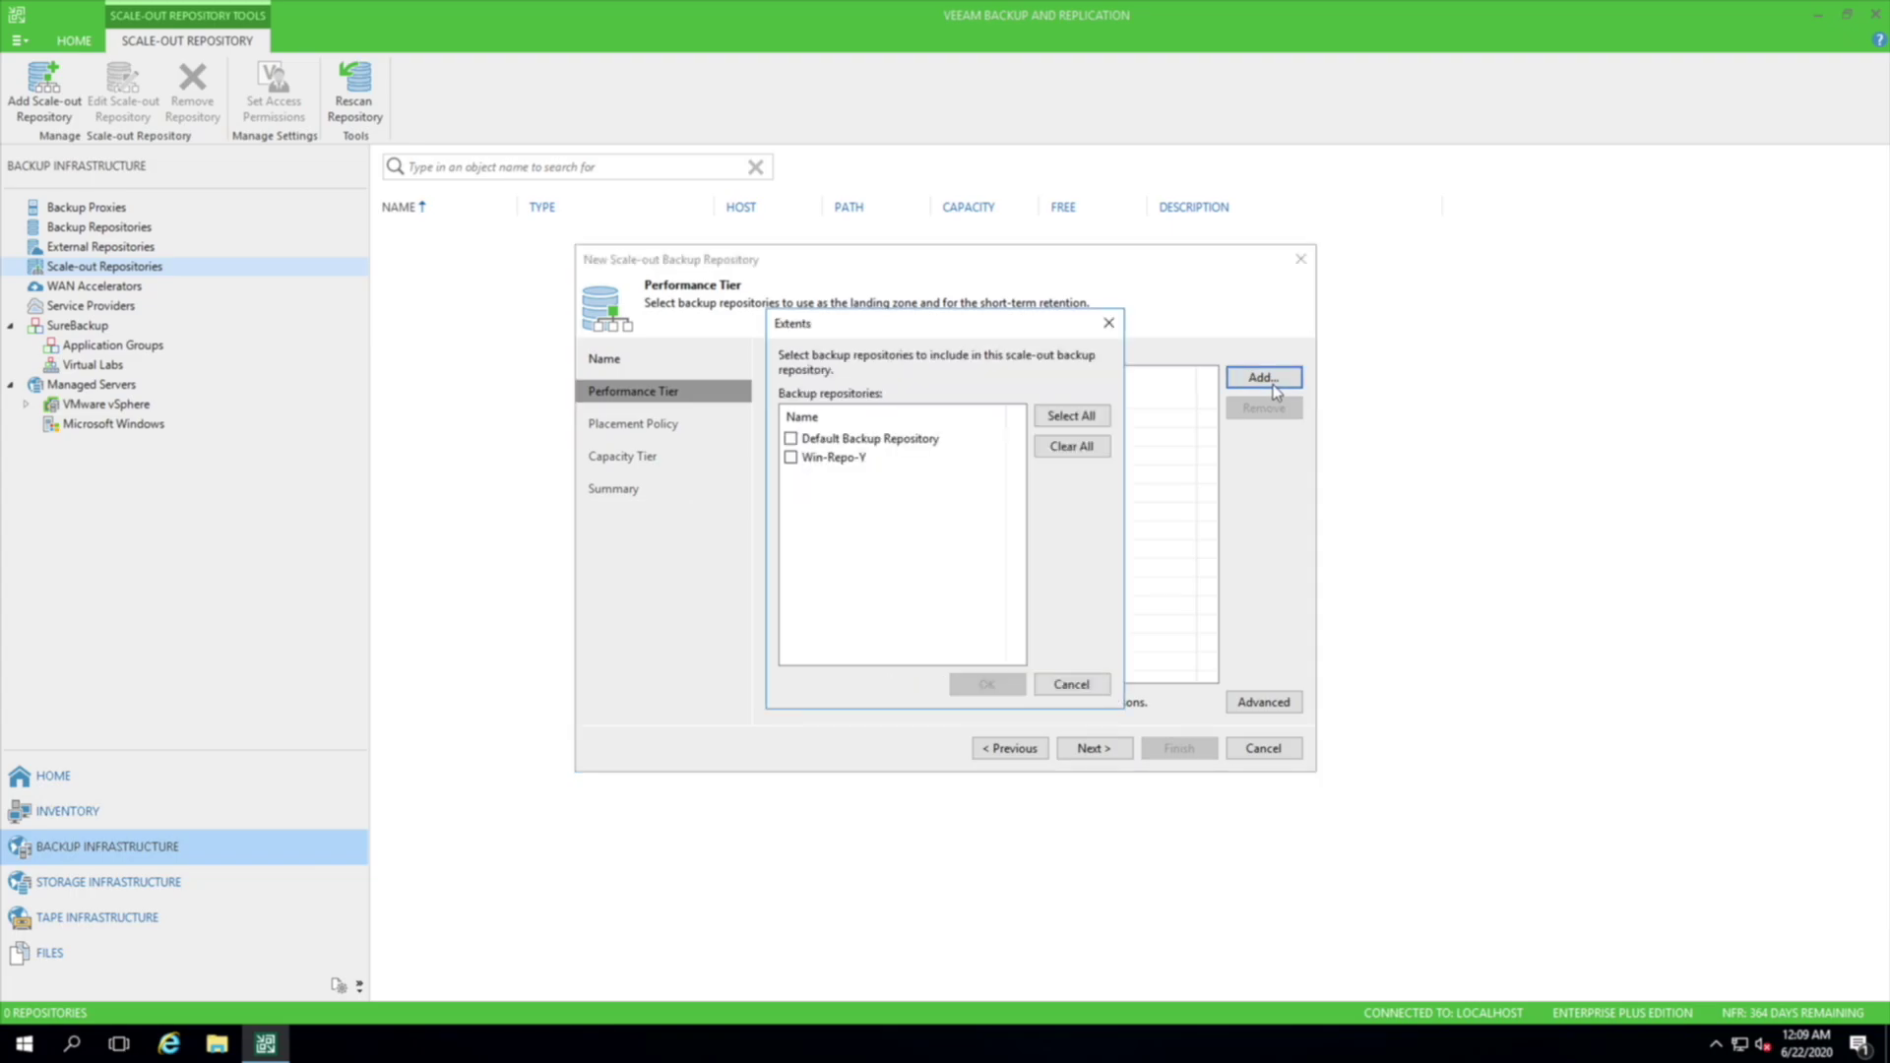
pyautogui.click(792, 458)
pyautogui.click(1013, 689)
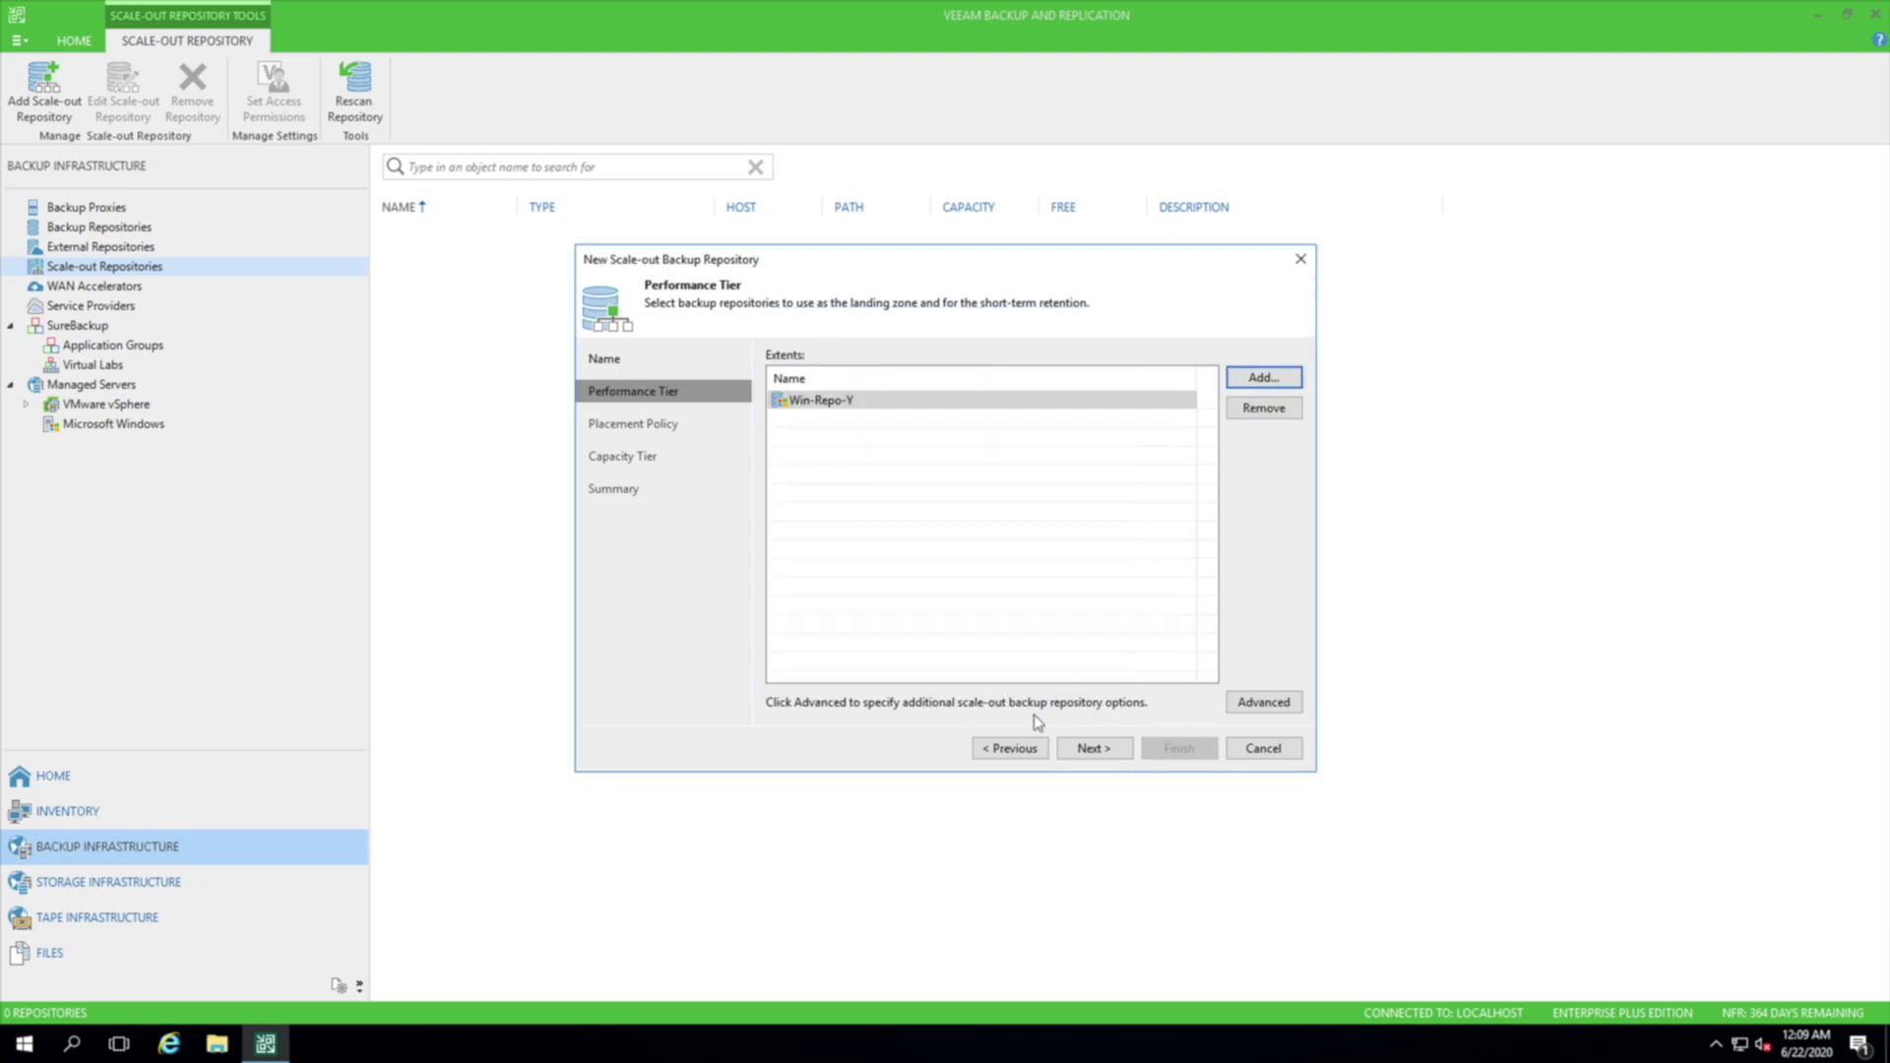
pyautogui.click(1095, 751)
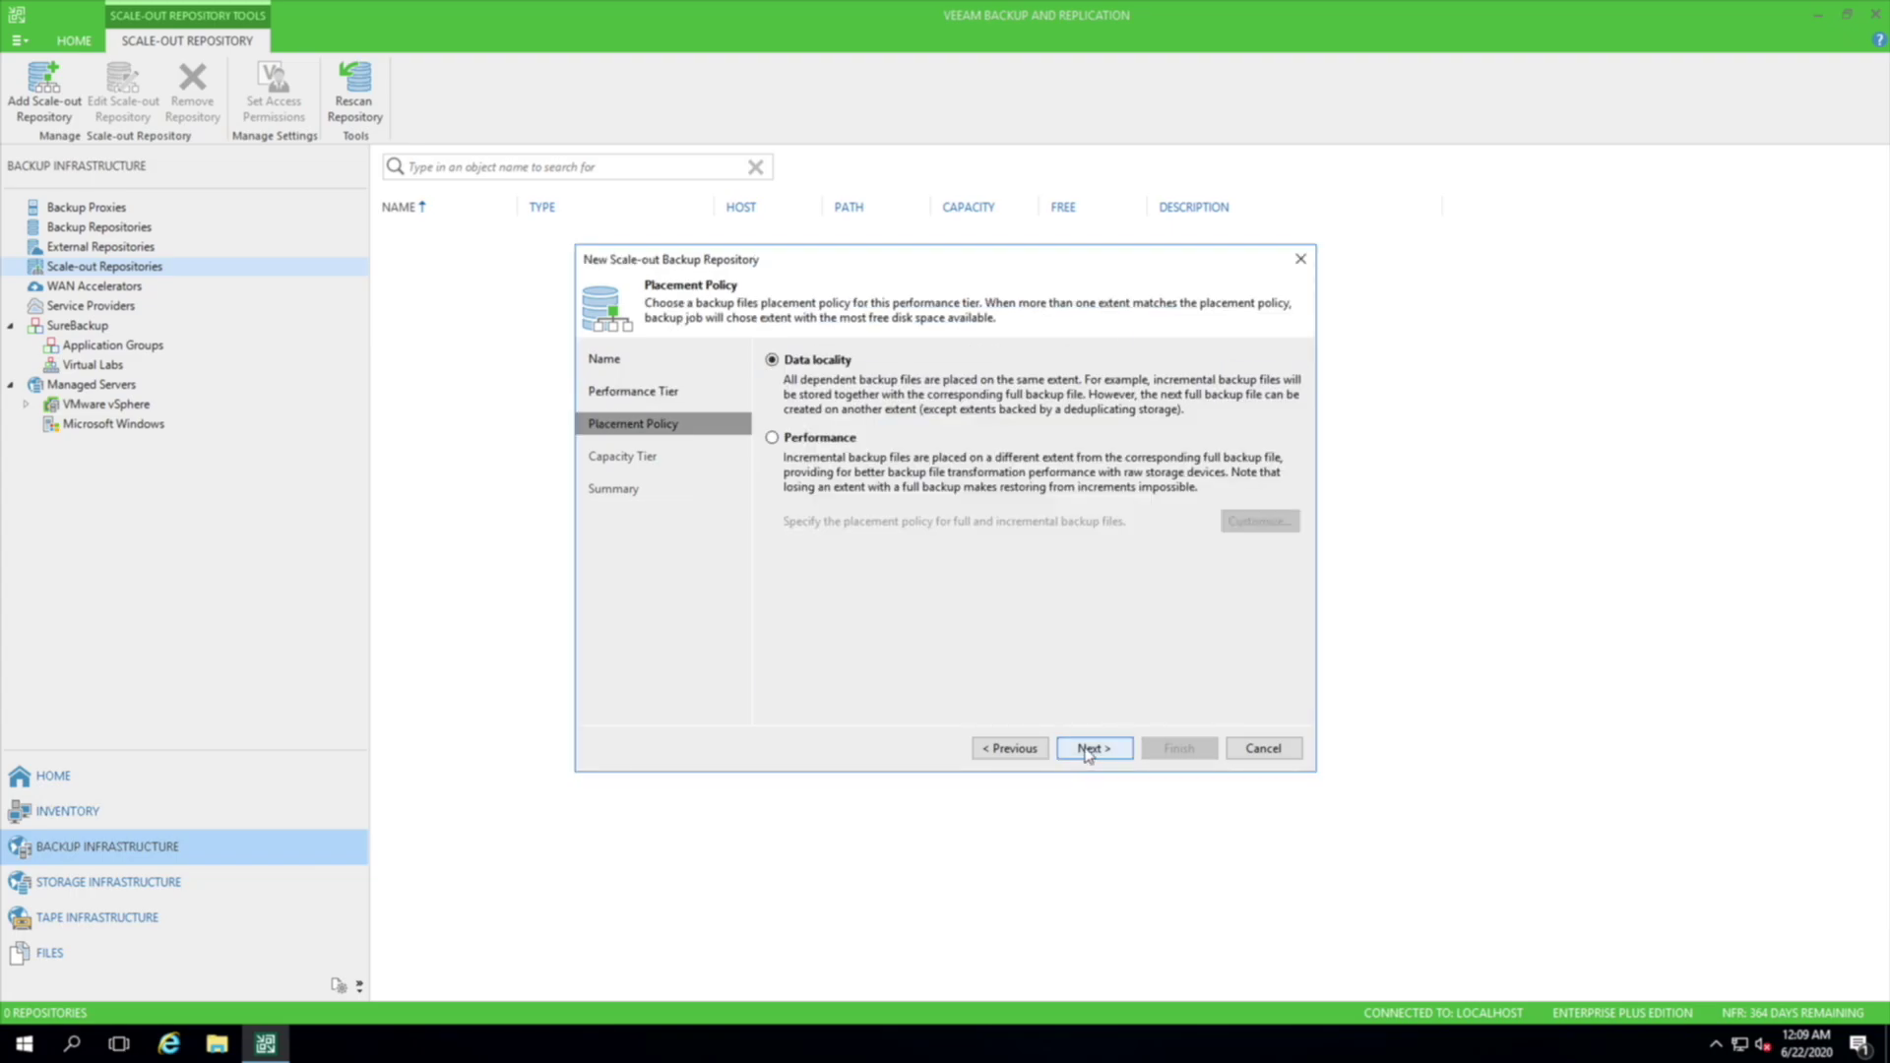
# Step: Keep data locality, extend with Tardigrade object storage as capacity tier, and finish
pyautogui.click(1090, 750)
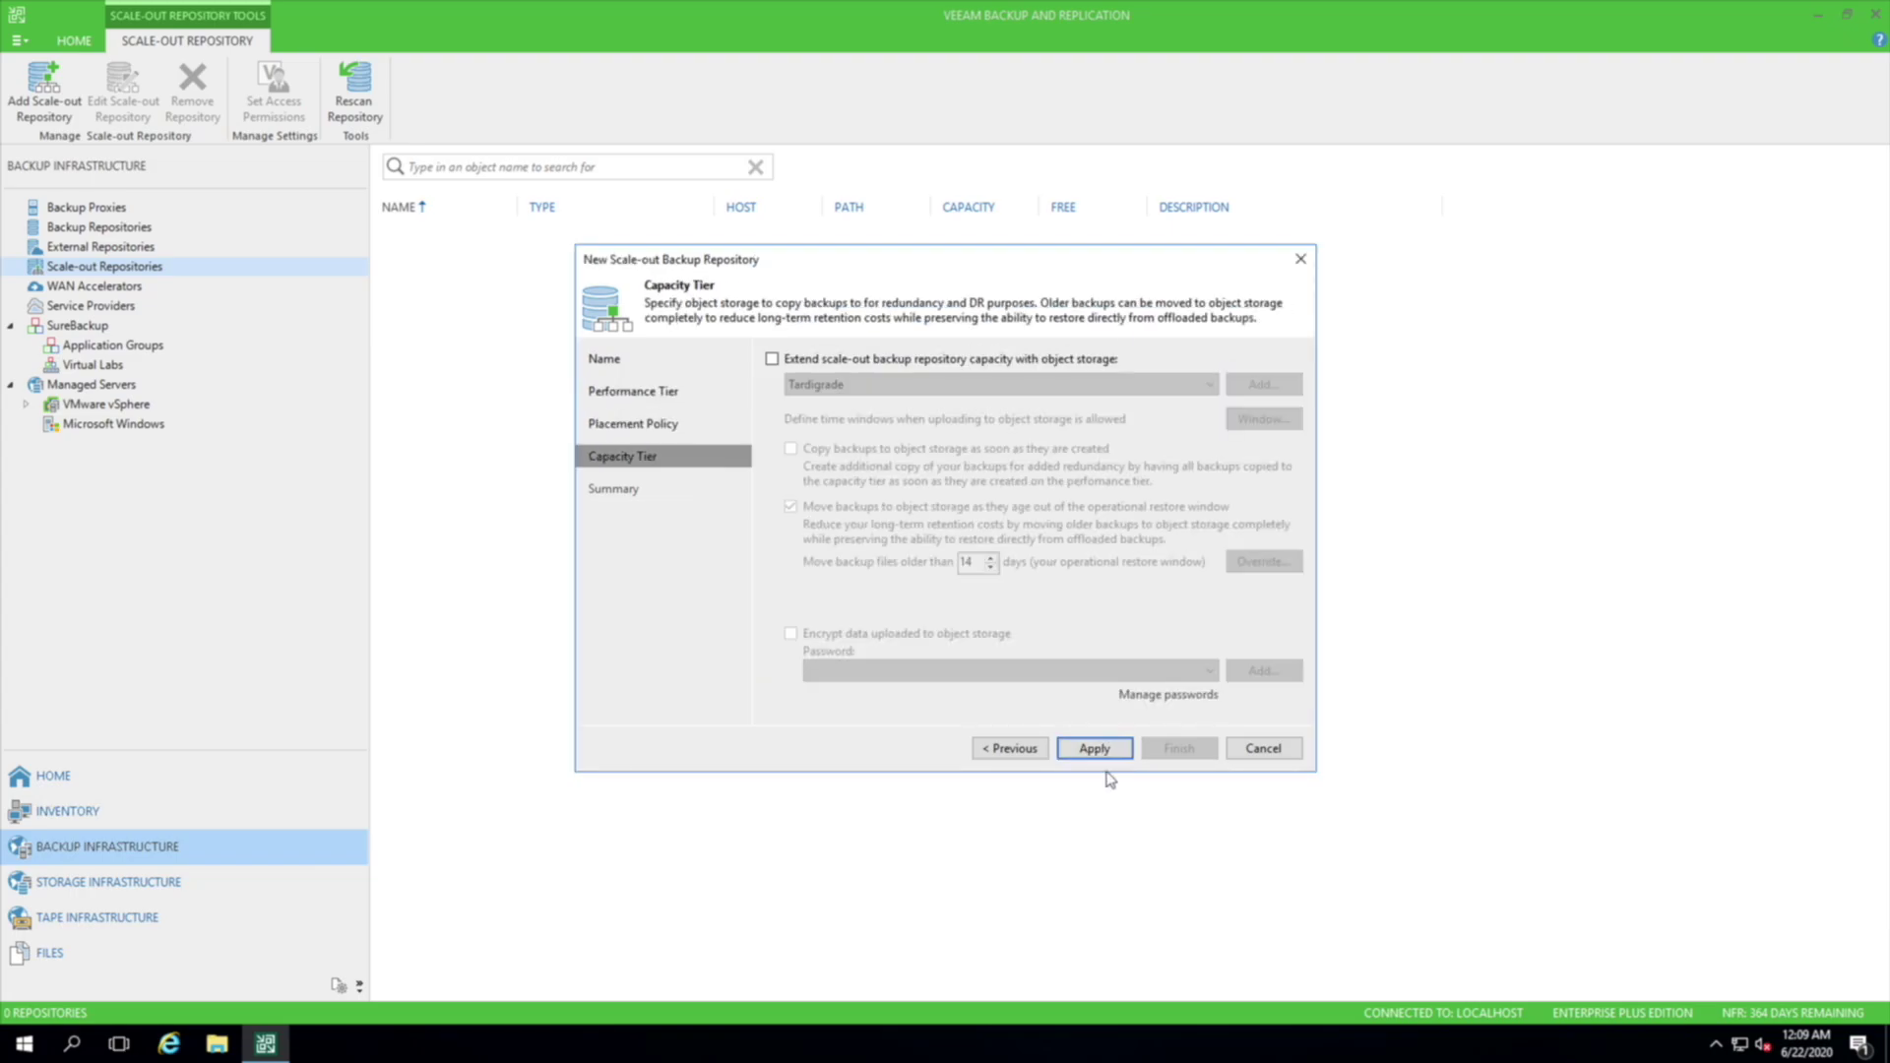
pyautogui.click(924, 366)
pyautogui.click(994, 384)
pyautogui.click(1008, 393)
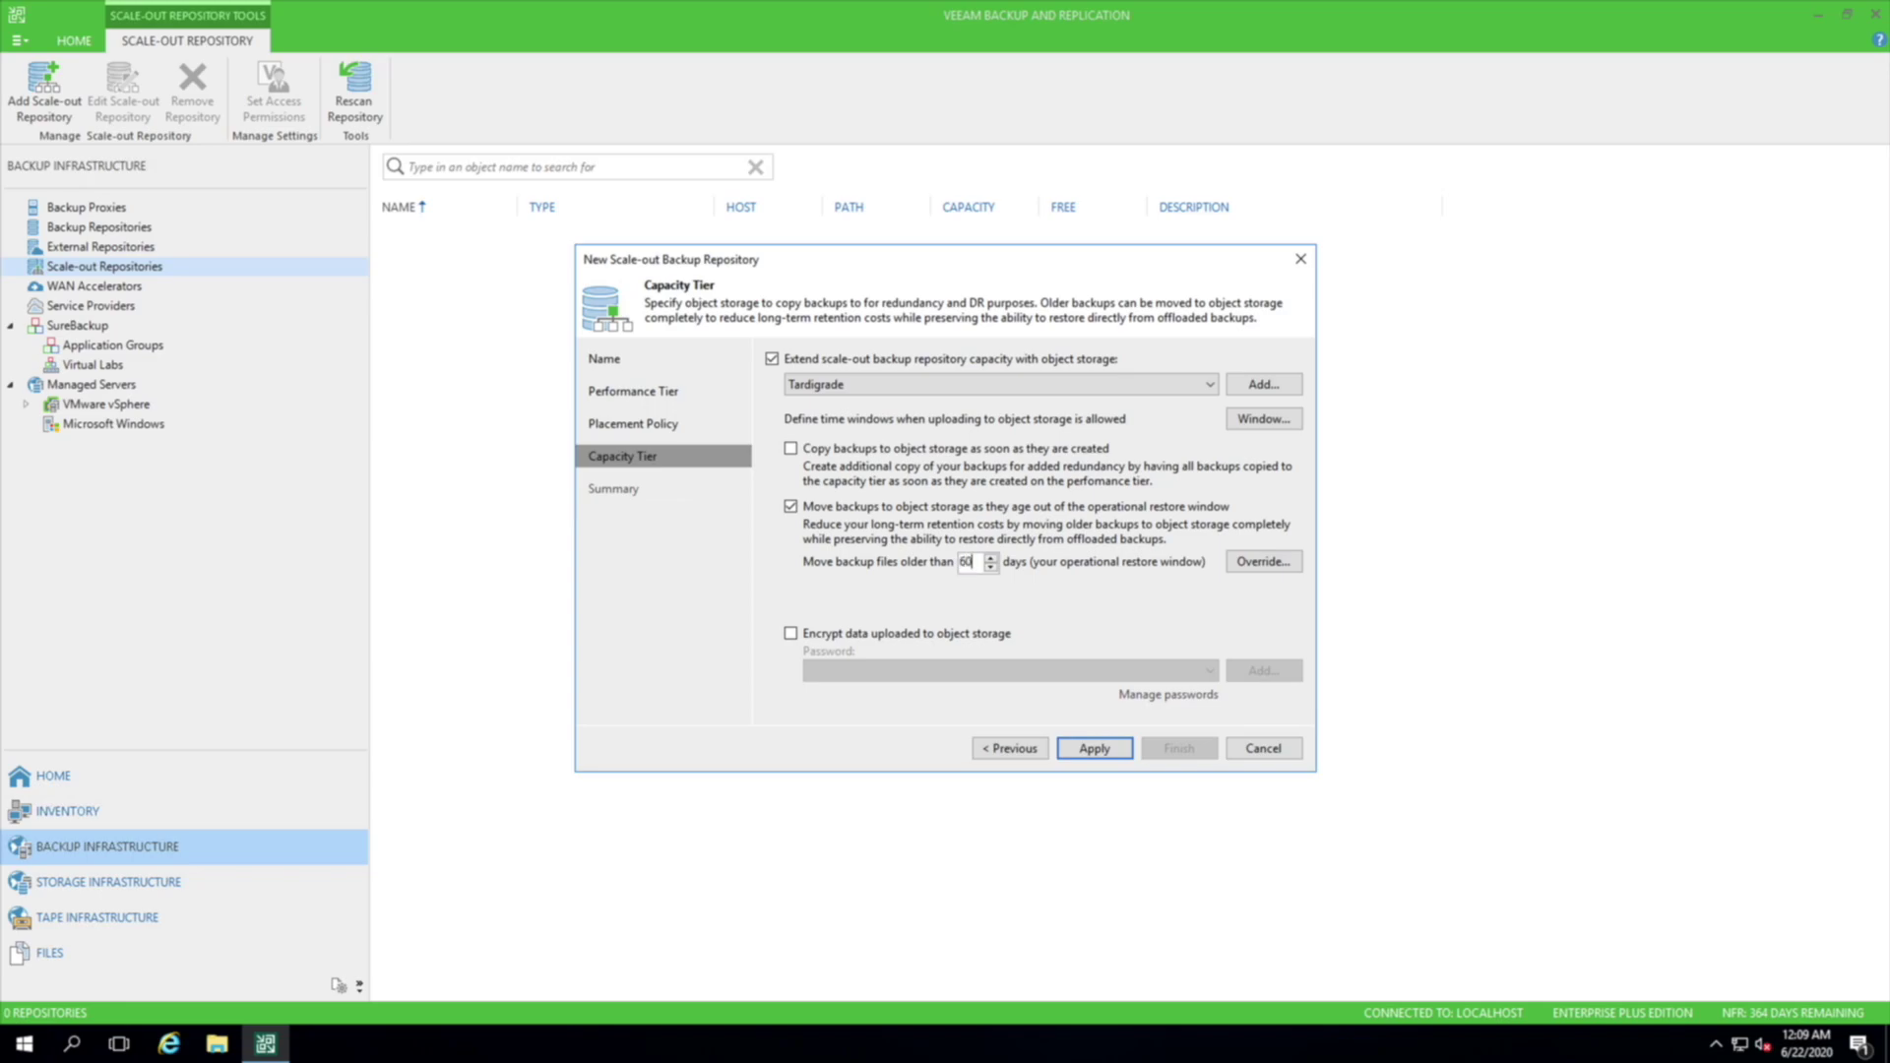
pyautogui.click(1094, 750)
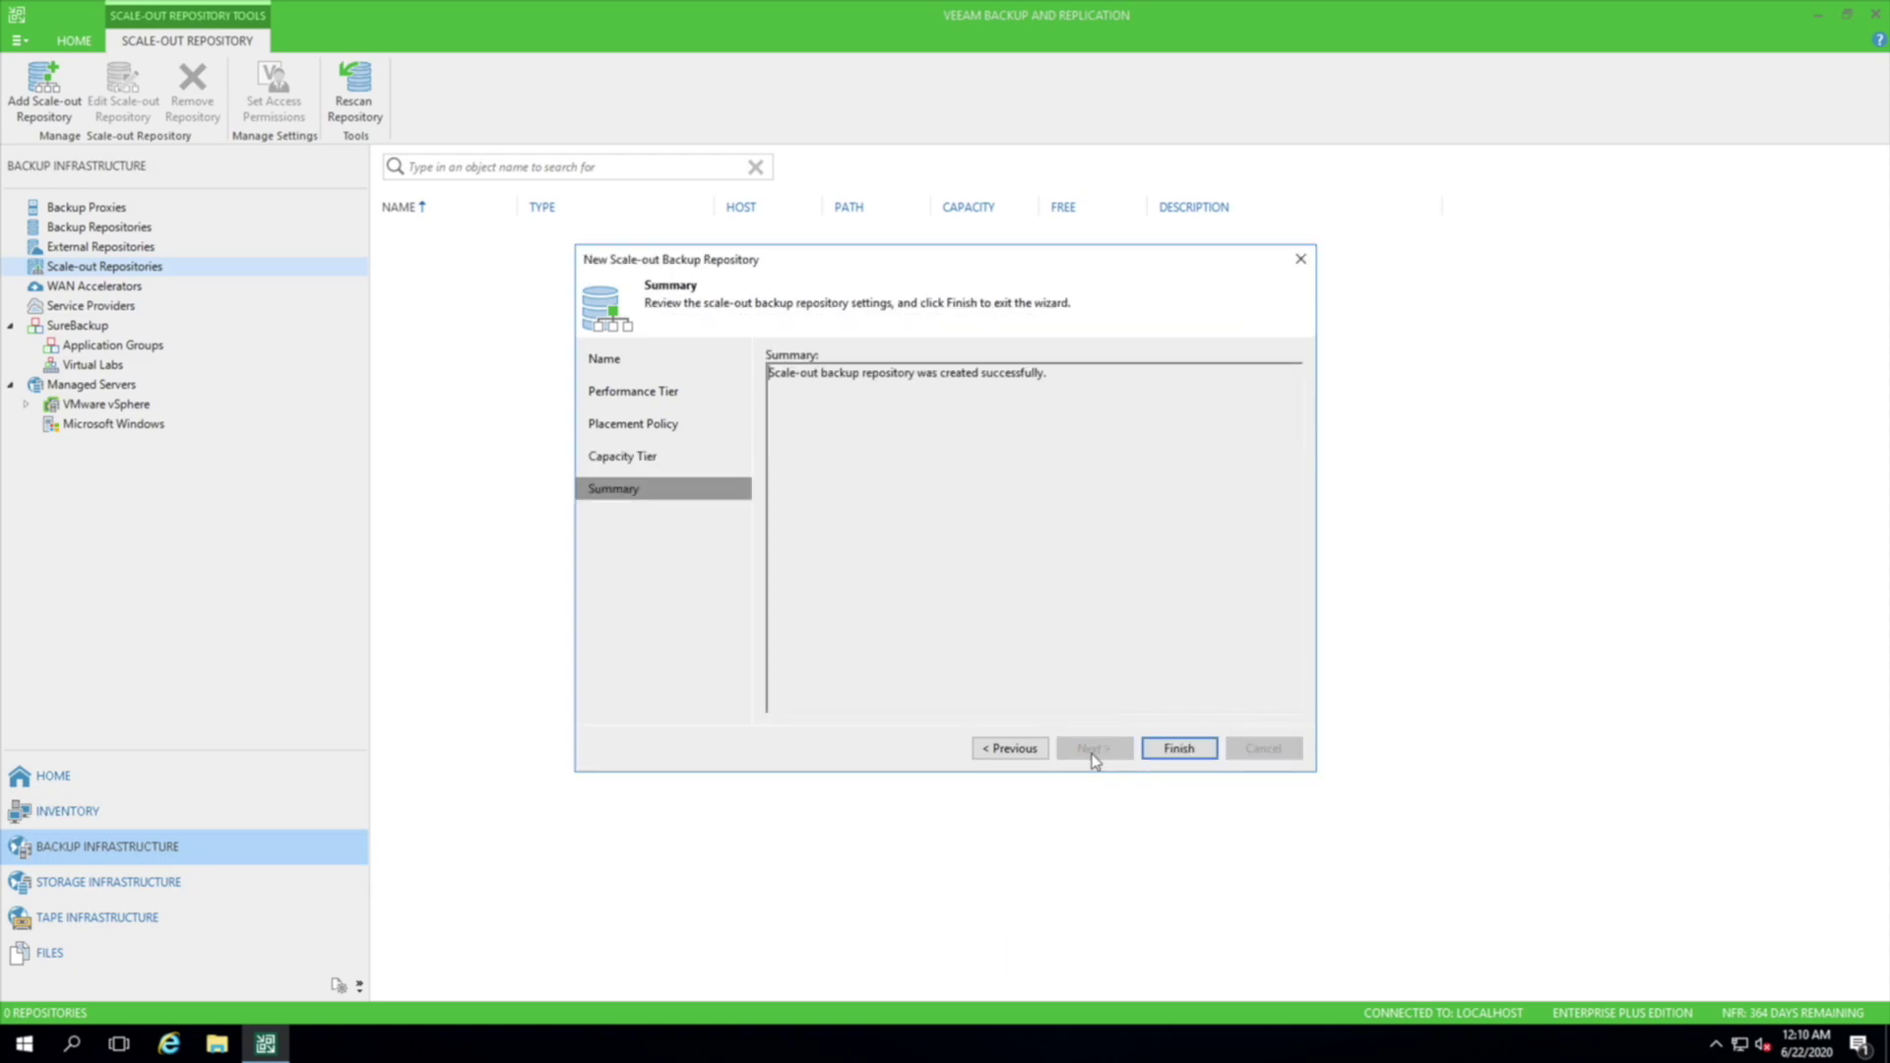
pyautogui.click(1182, 750)
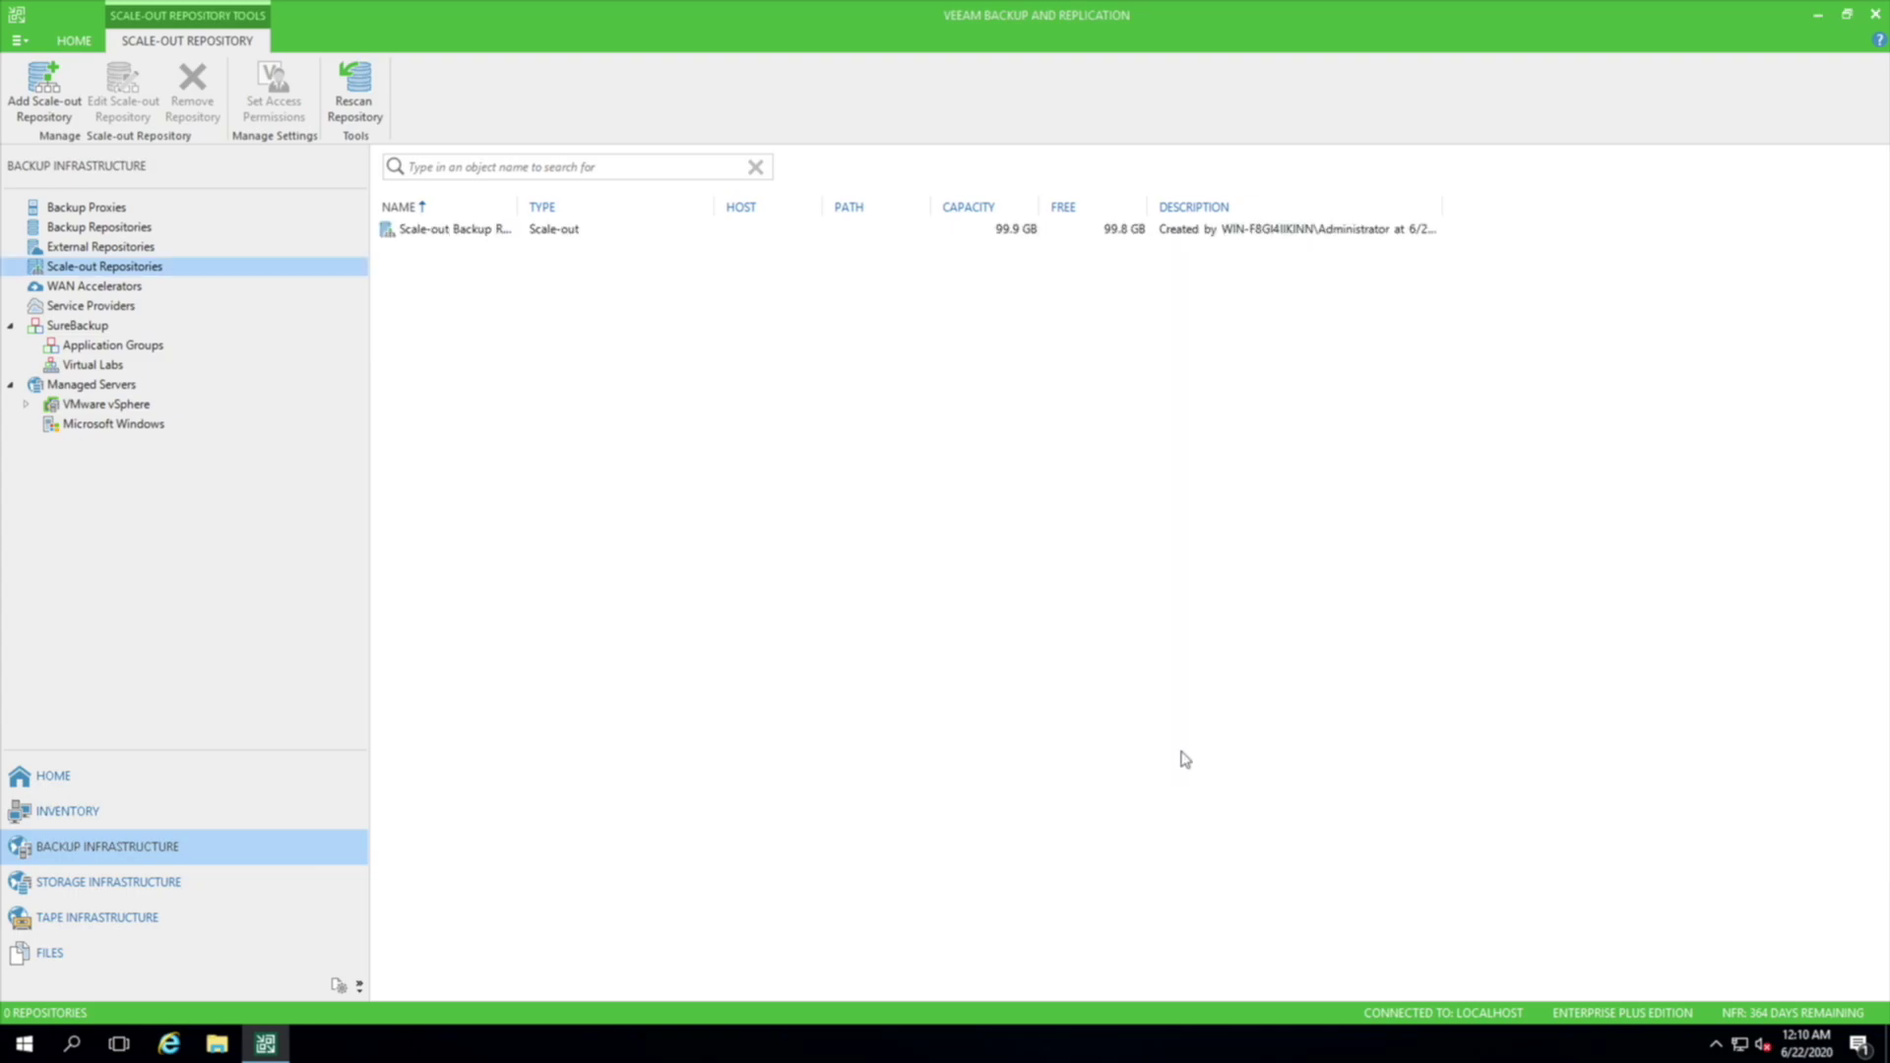
# Step: Widen the NAME column and select Scale-out Backup Repository 1
pyautogui.moveTo(518, 204); pyautogui.dragTo(617, 203)
pyautogui.click(557, 233)
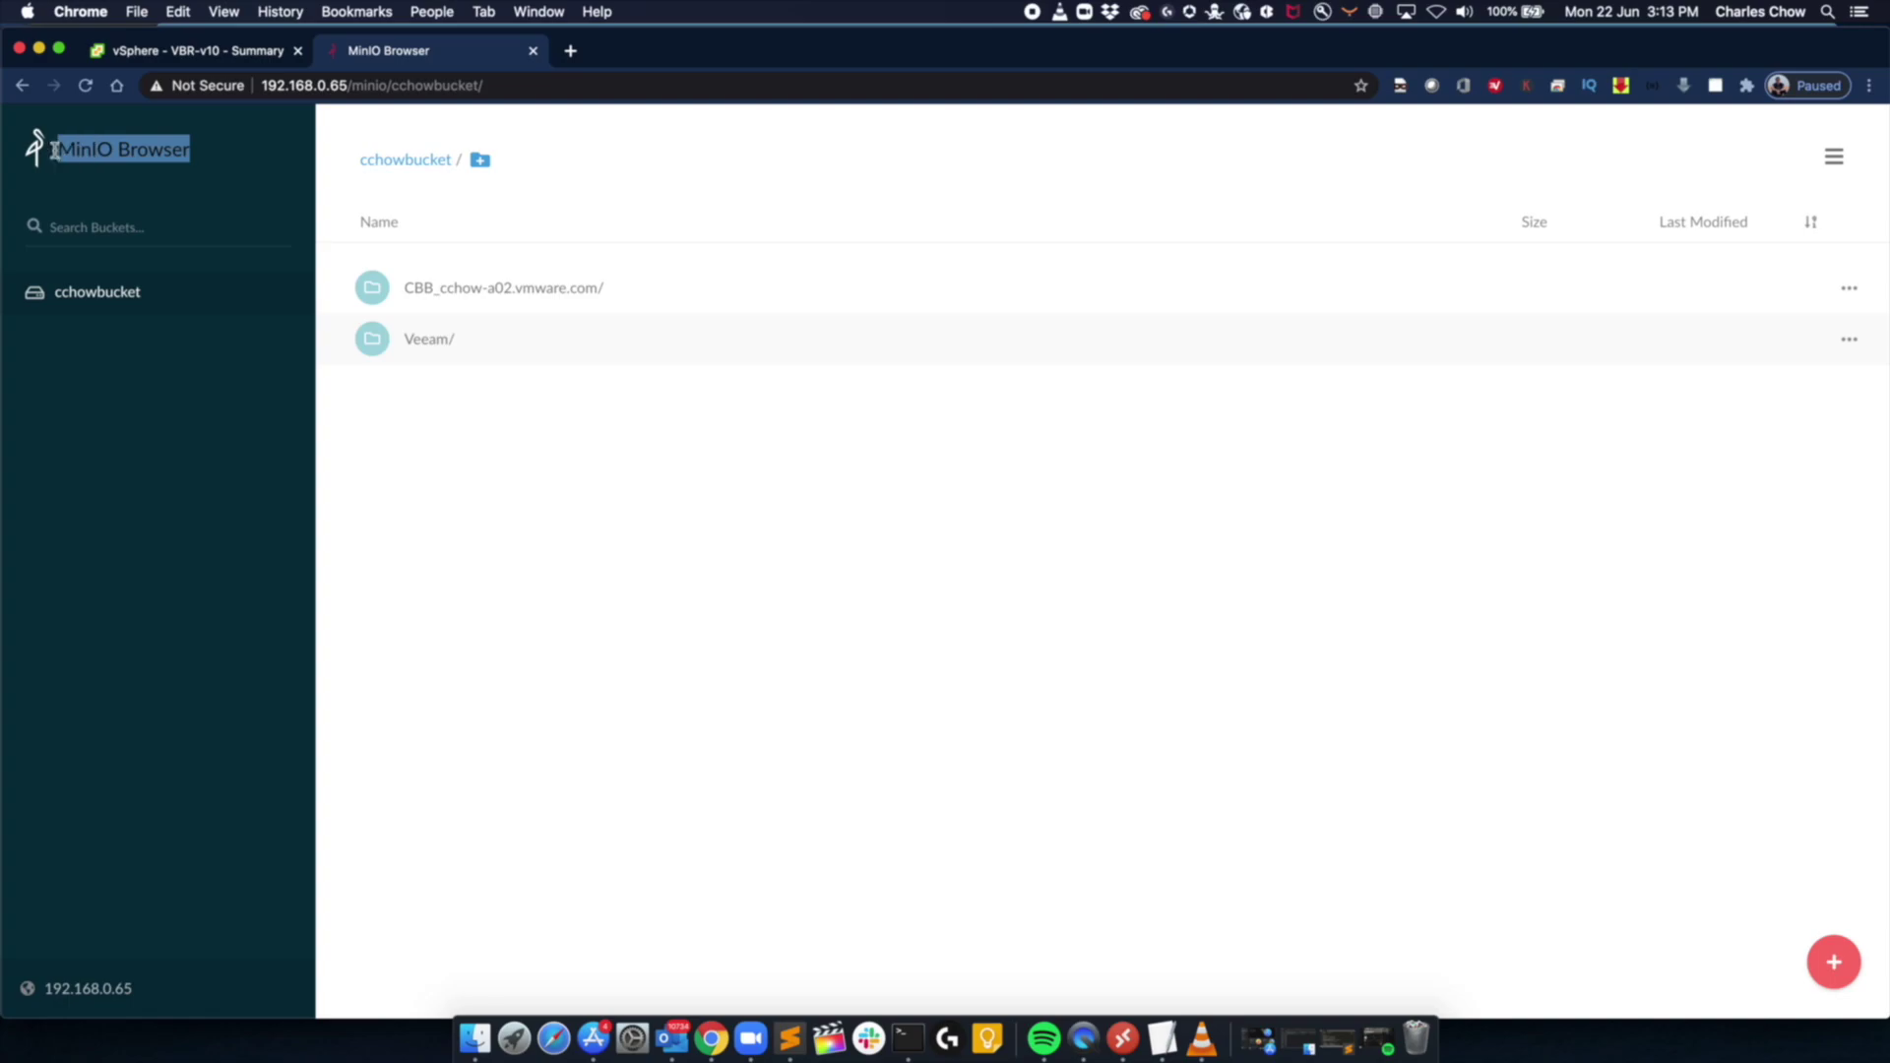
pyautogui.click(285, 446)
pyautogui.click(430, 342)
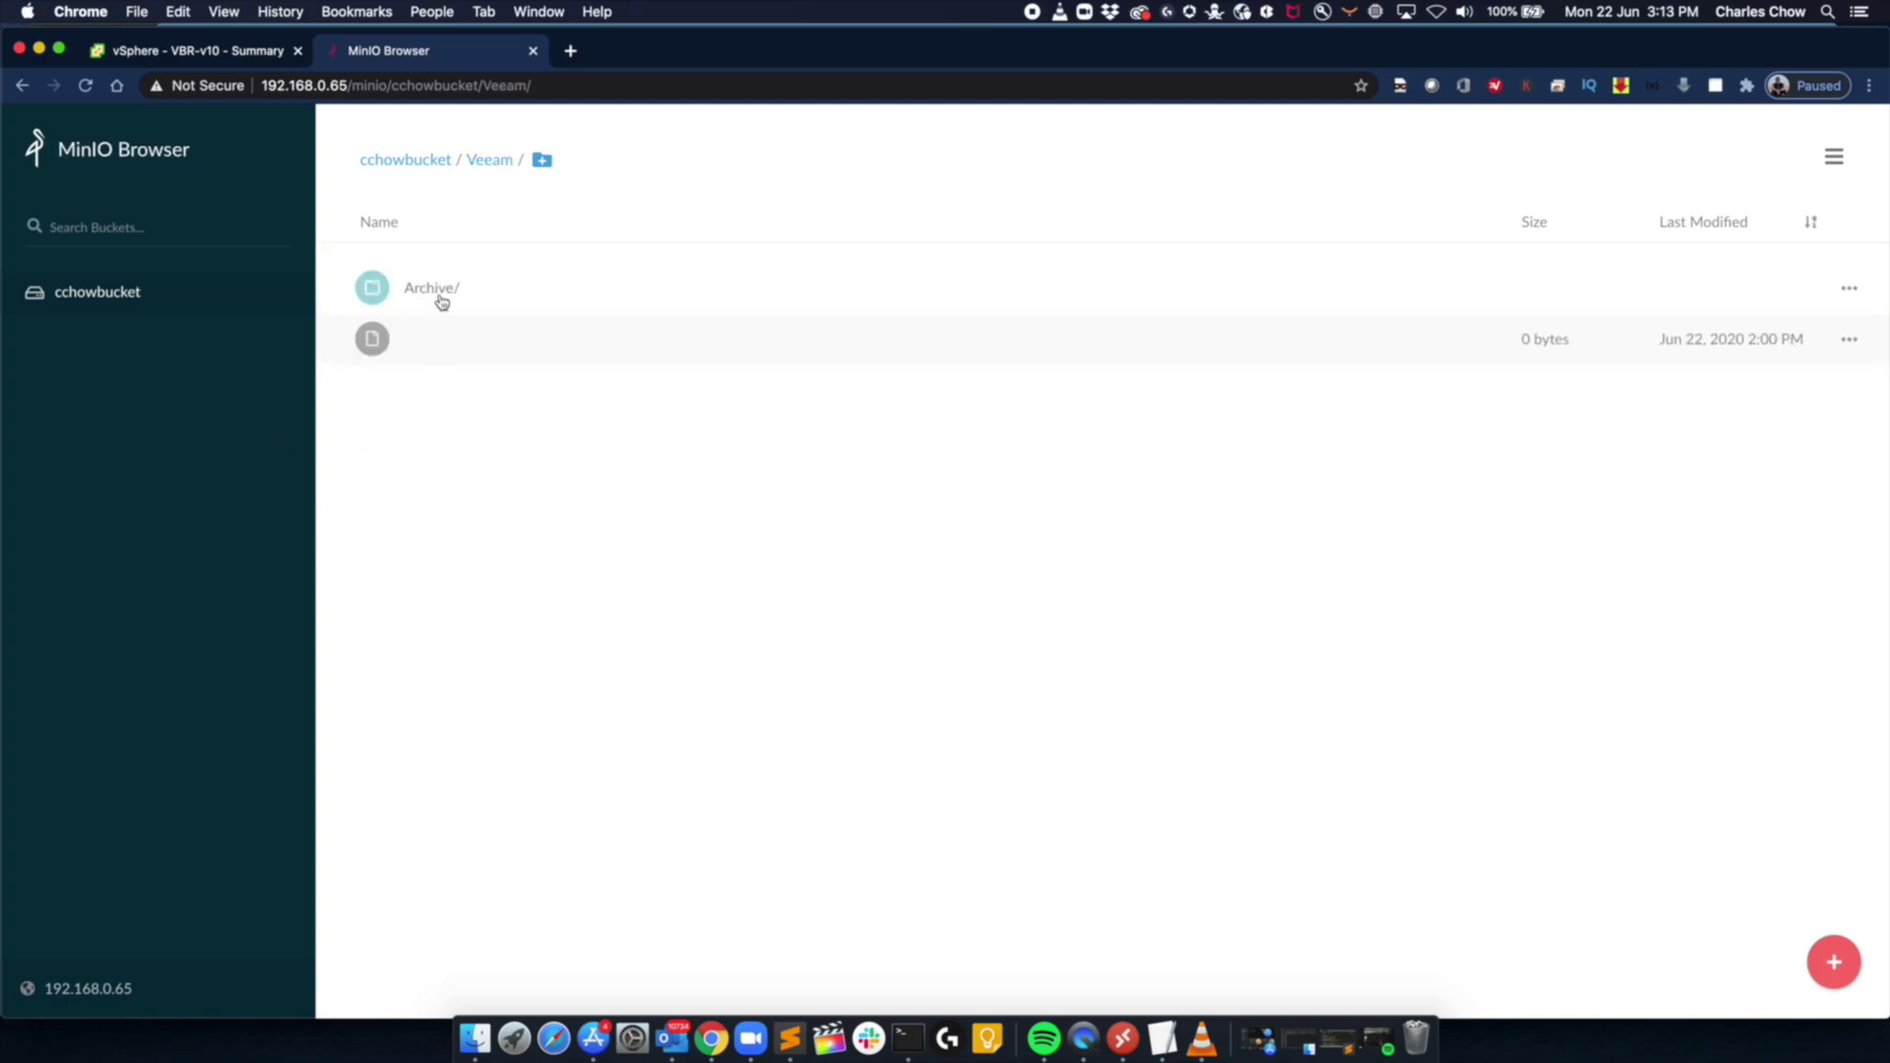
pyautogui.click(439, 293)
pyautogui.click(421, 287)
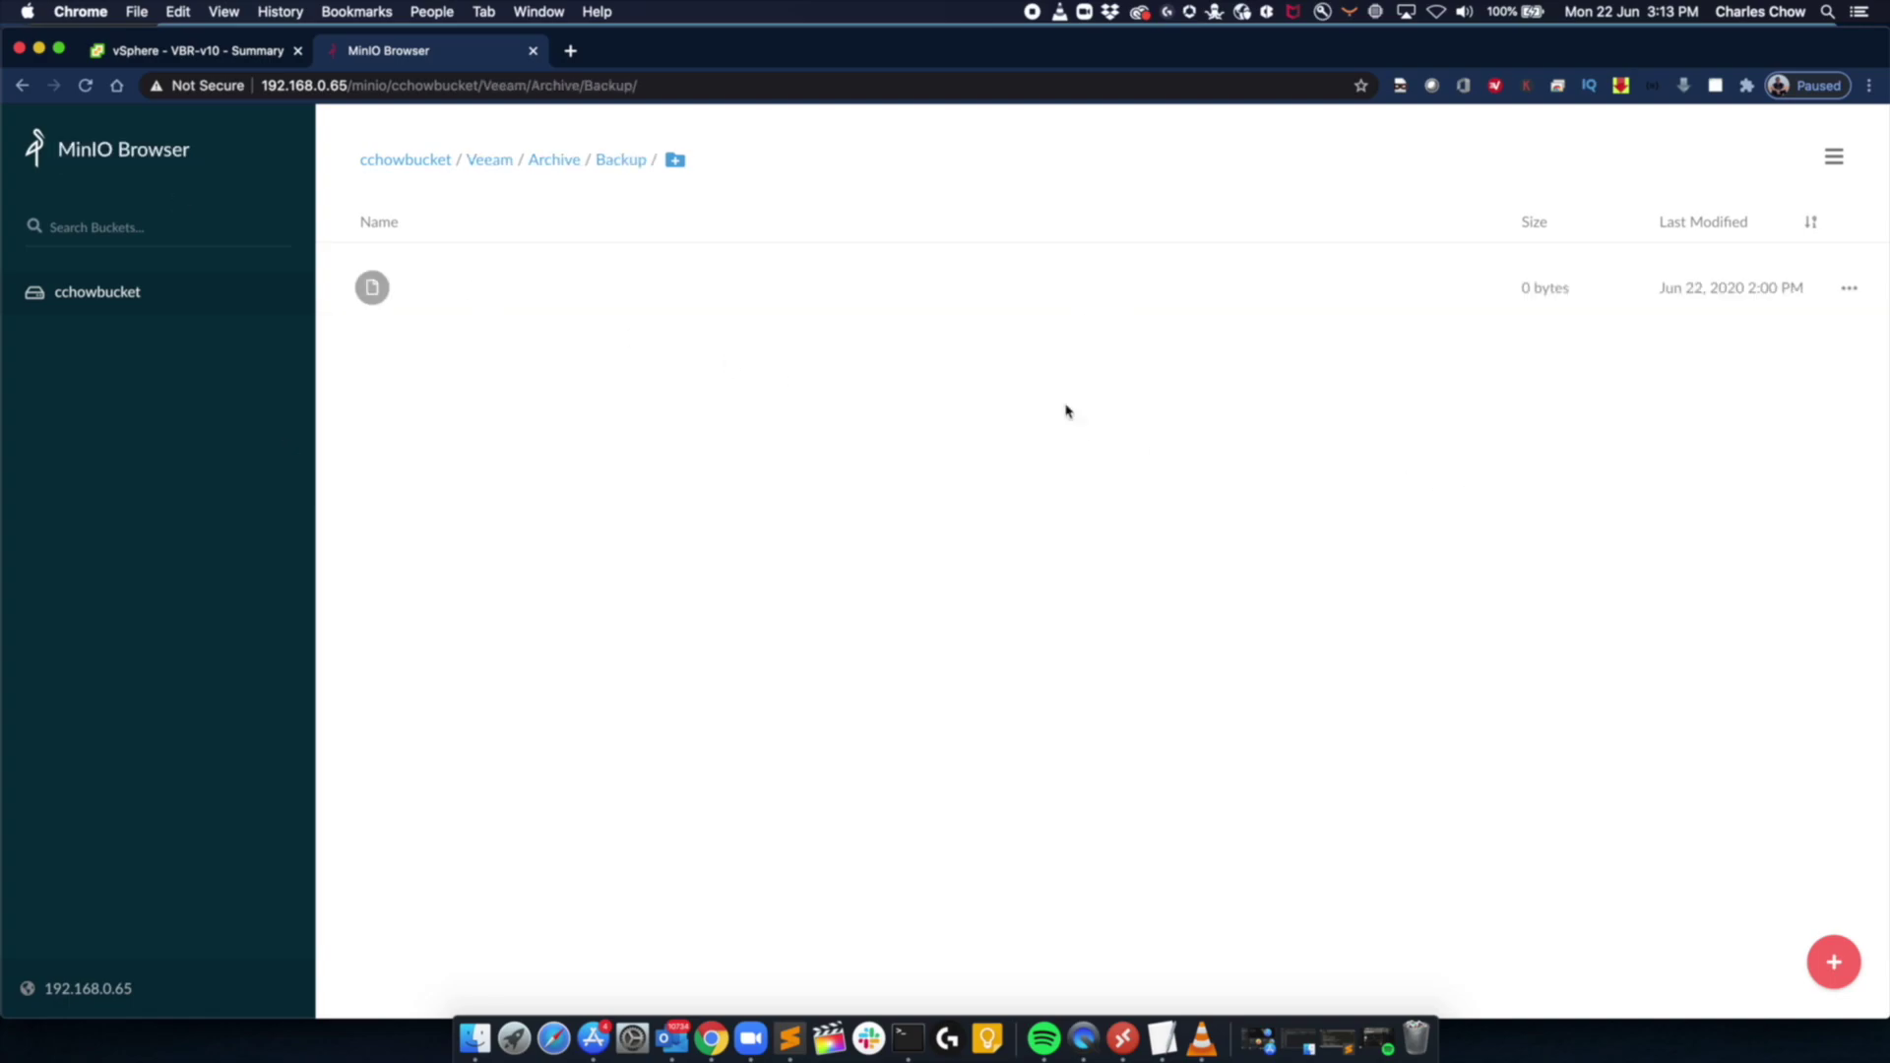
pyautogui.click(444, 162)
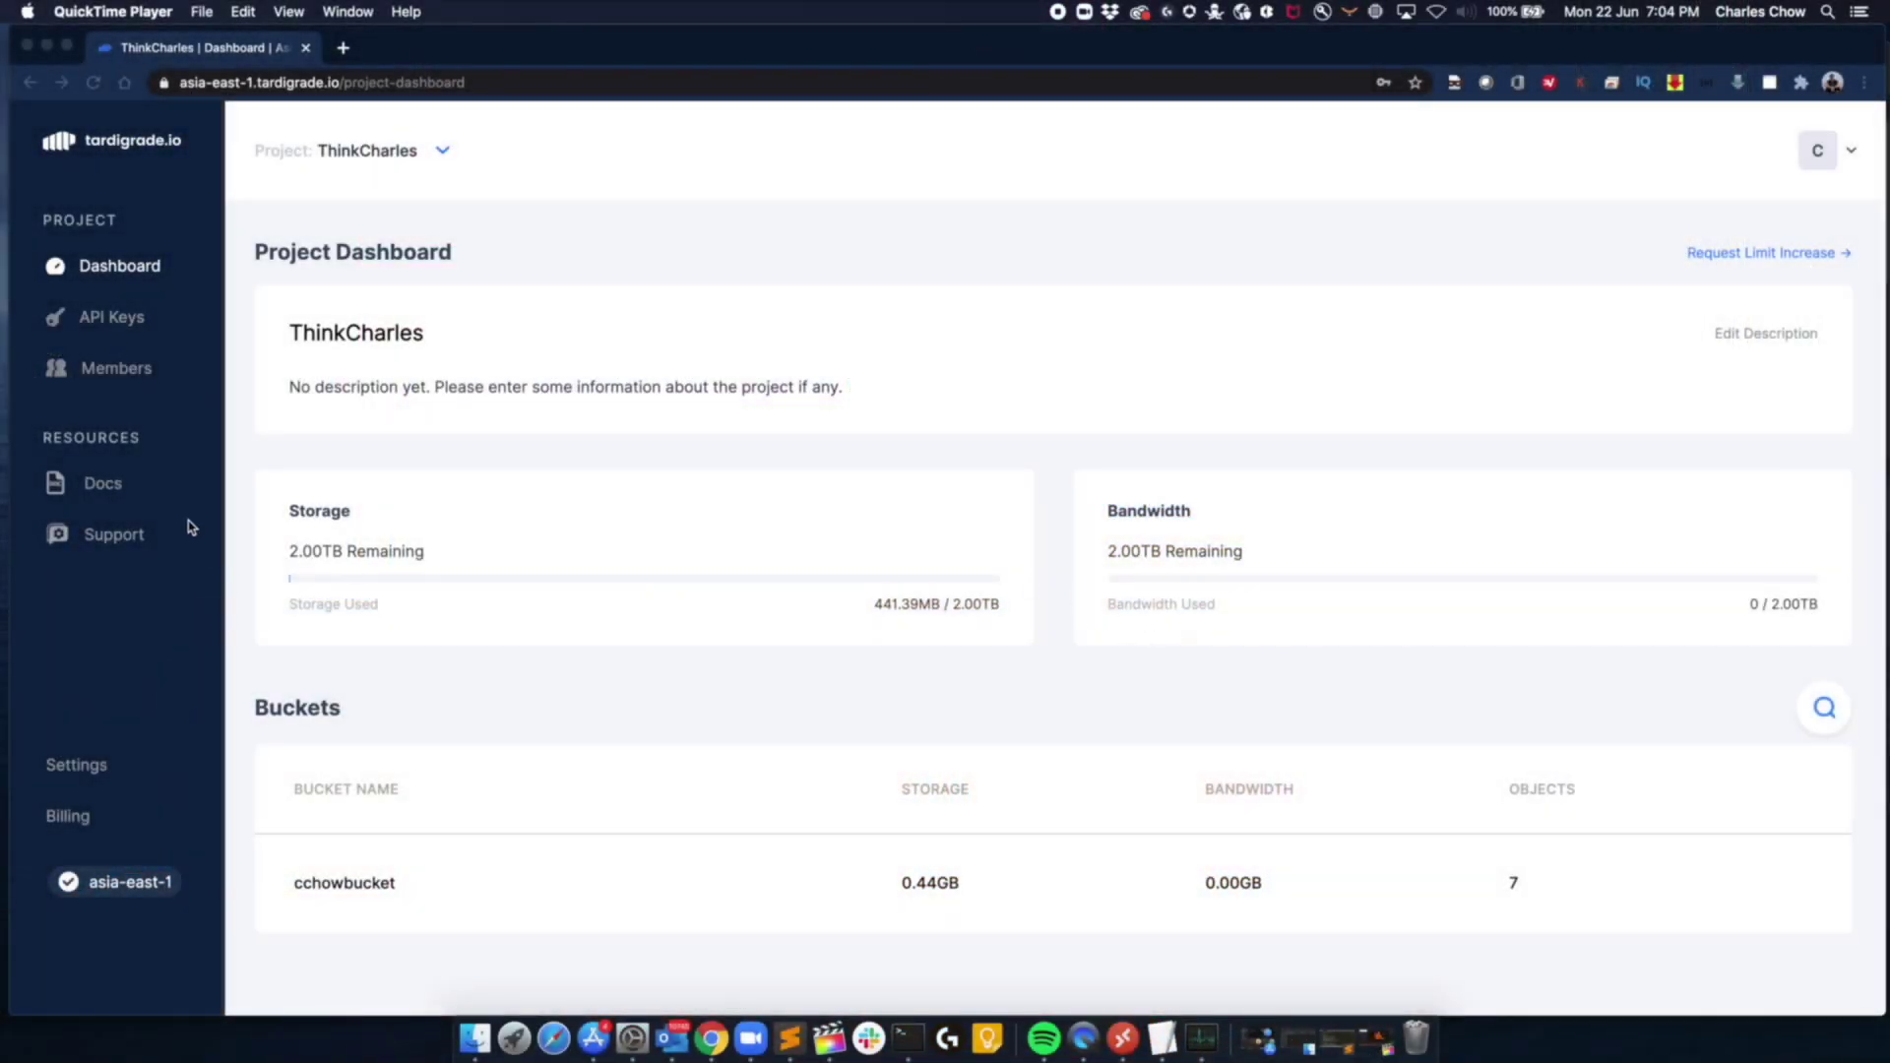
# Step: Go via API Keys to the ThinkCharles project's Members page, then open the account menu
pyautogui.click(452, 523)
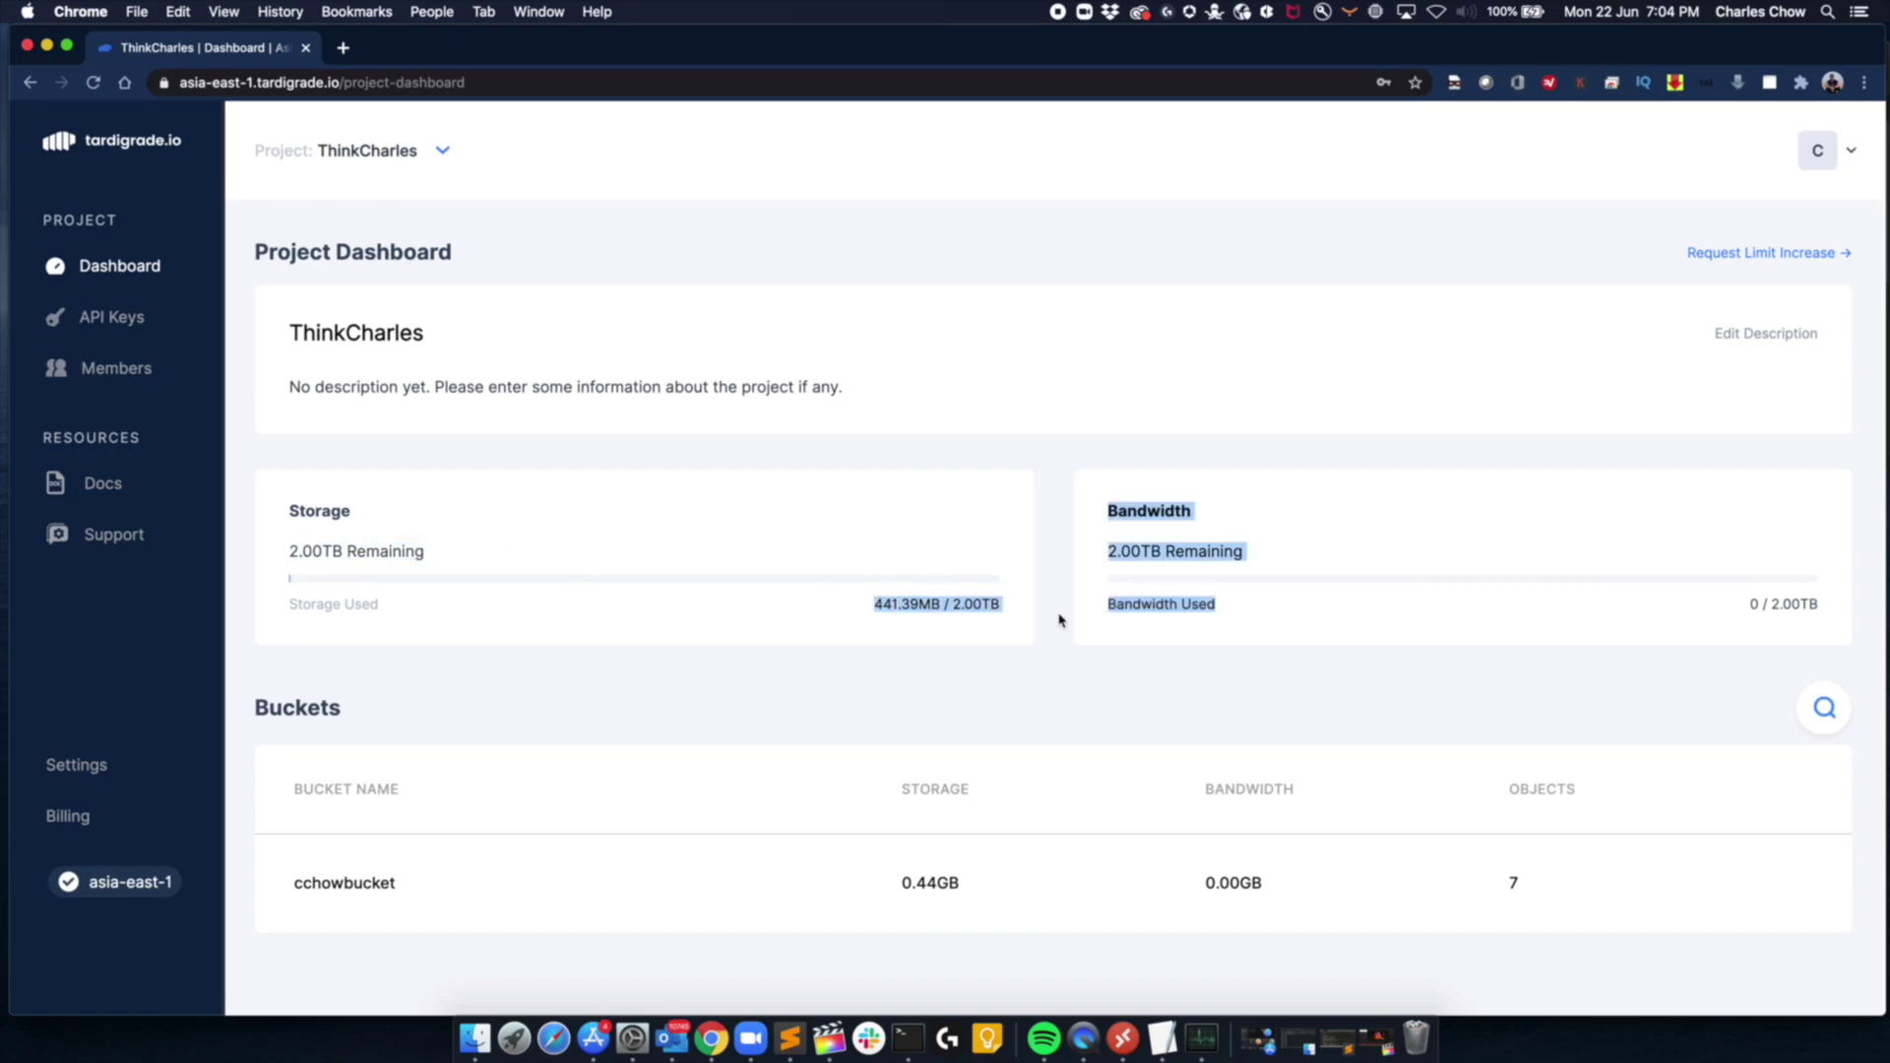
pyautogui.click(139, 322)
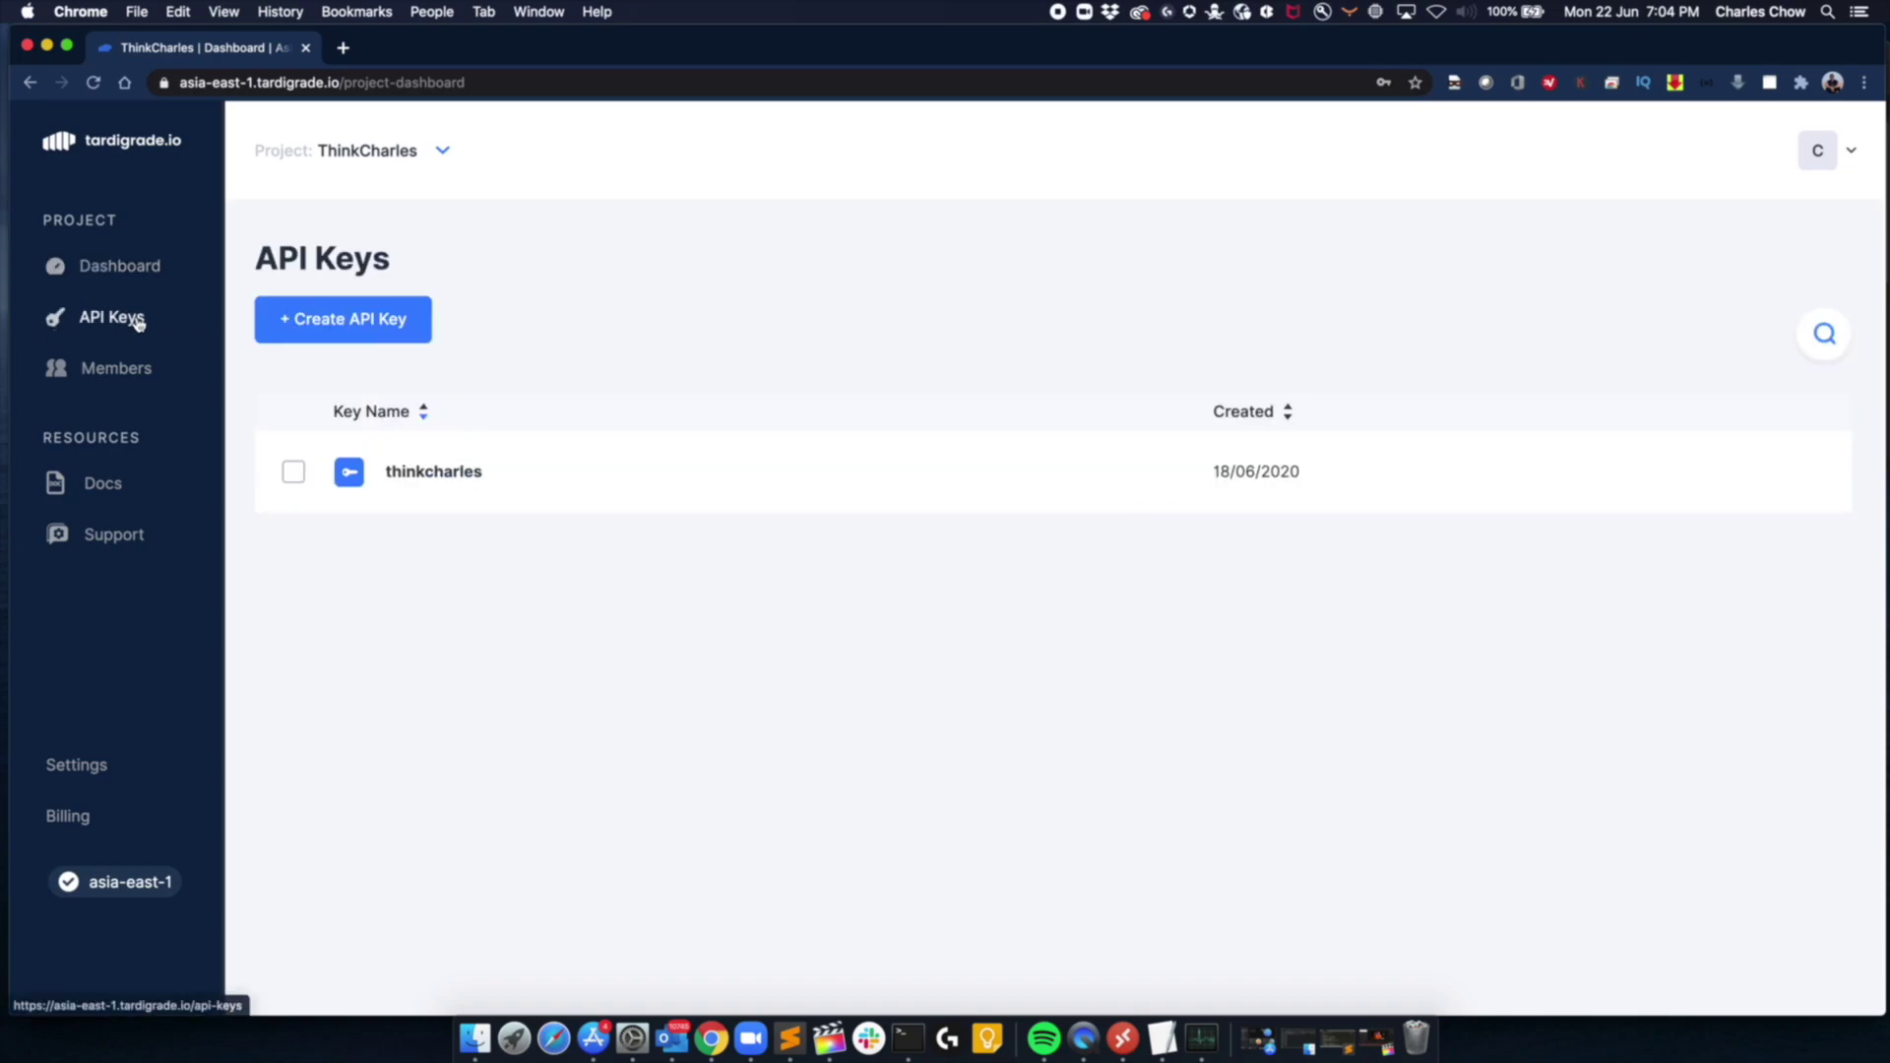
pyautogui.click(144, 371)
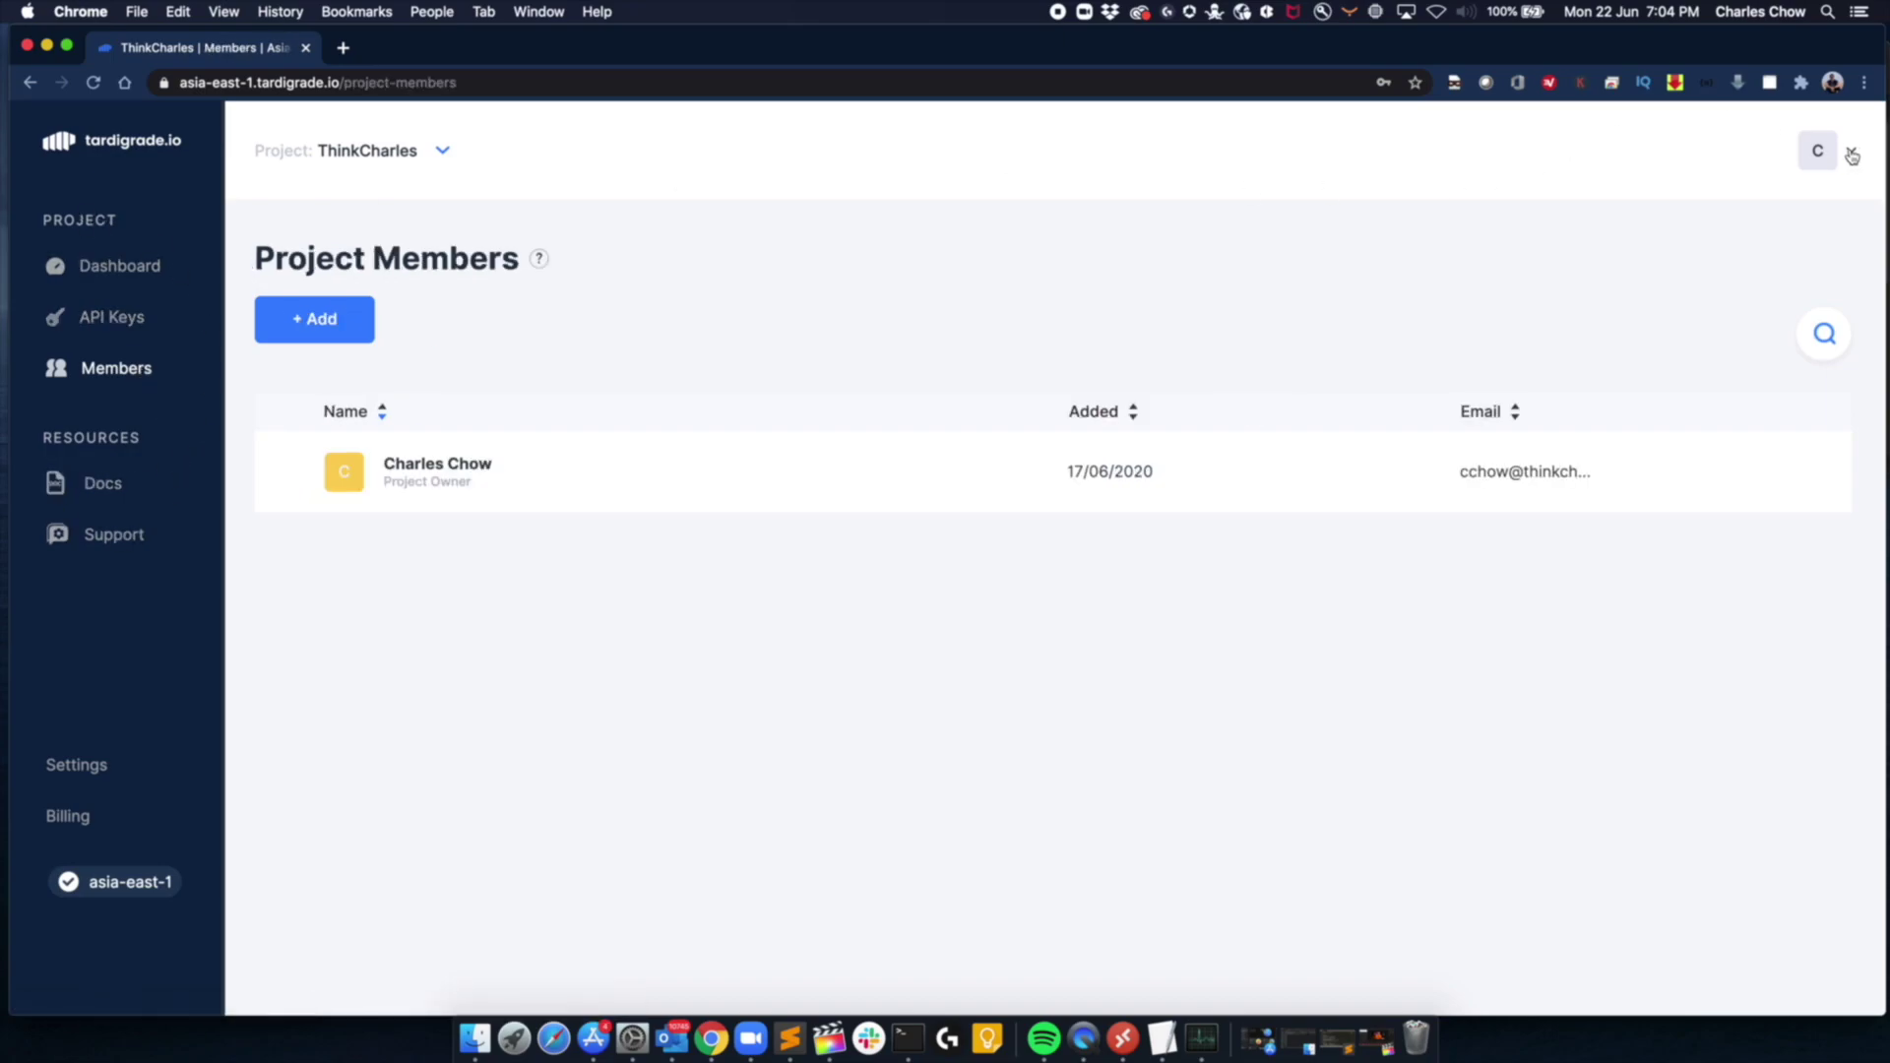
pyautogui.click(1853, 154)
pyautogui.click(1504, 211)
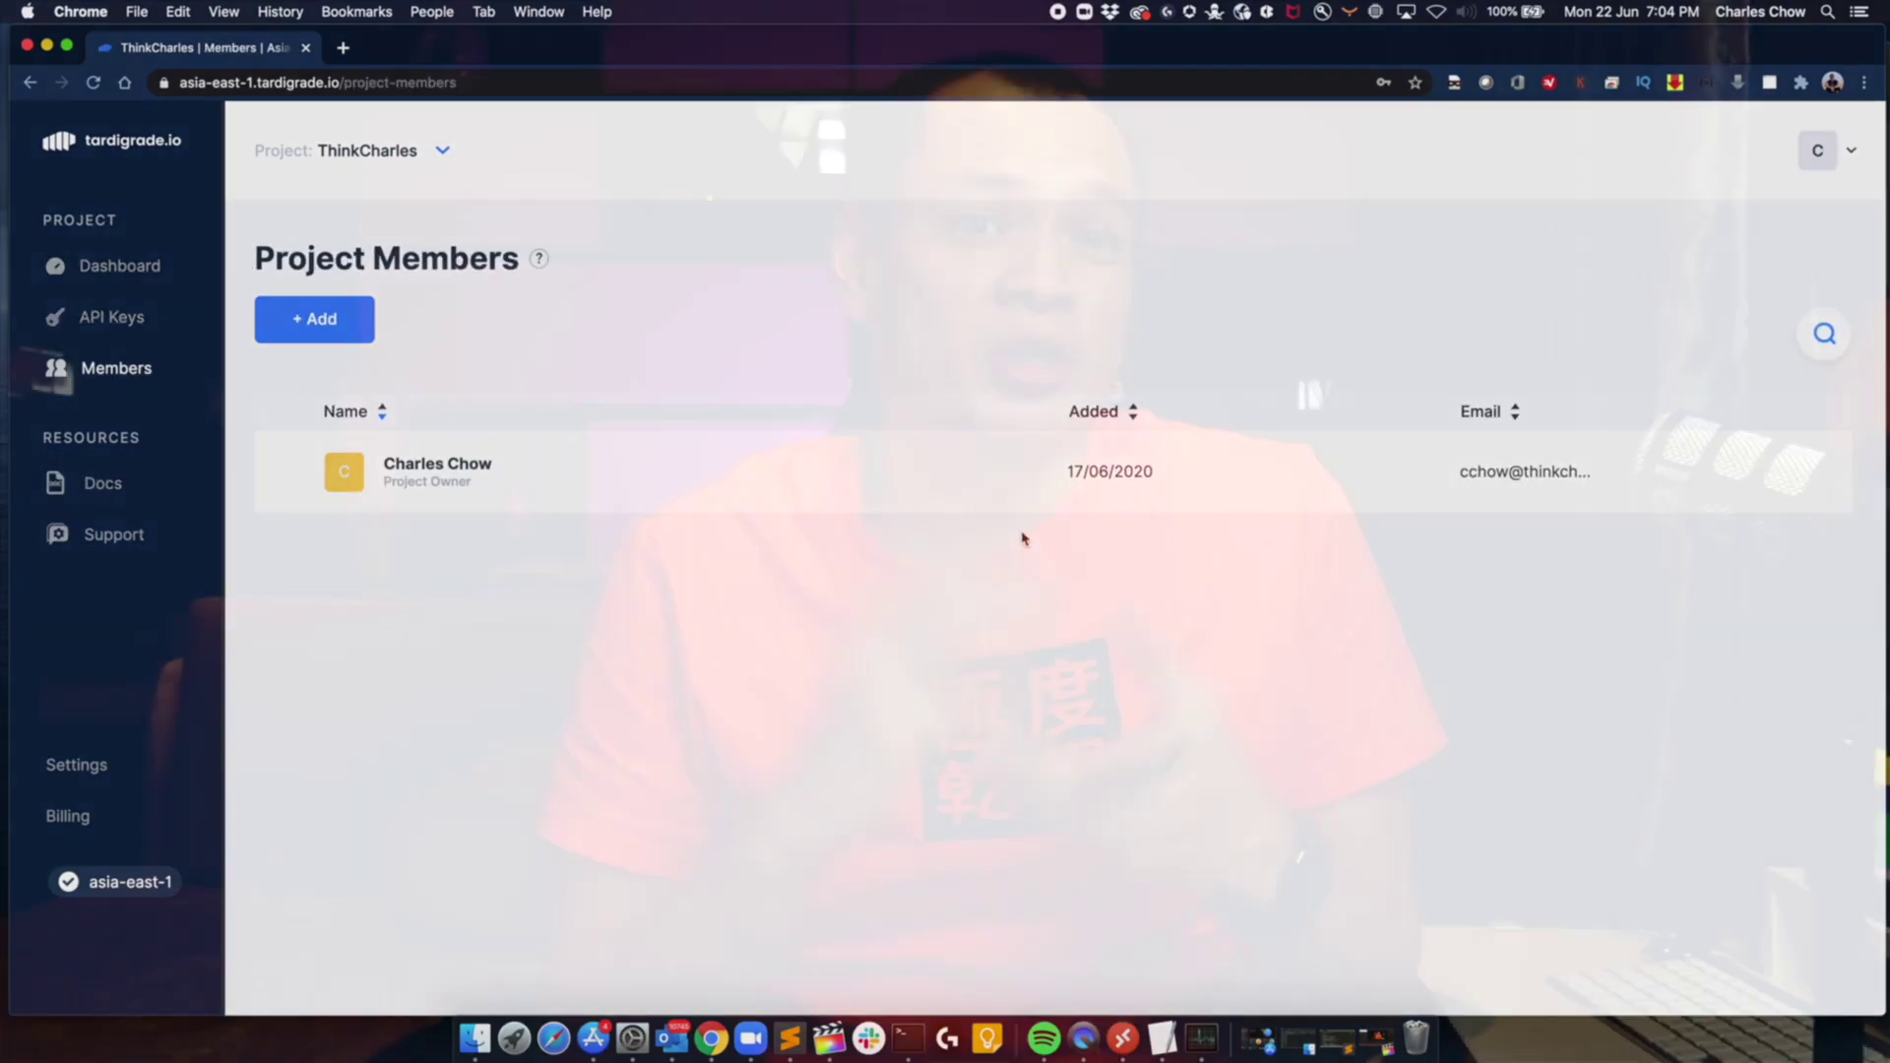